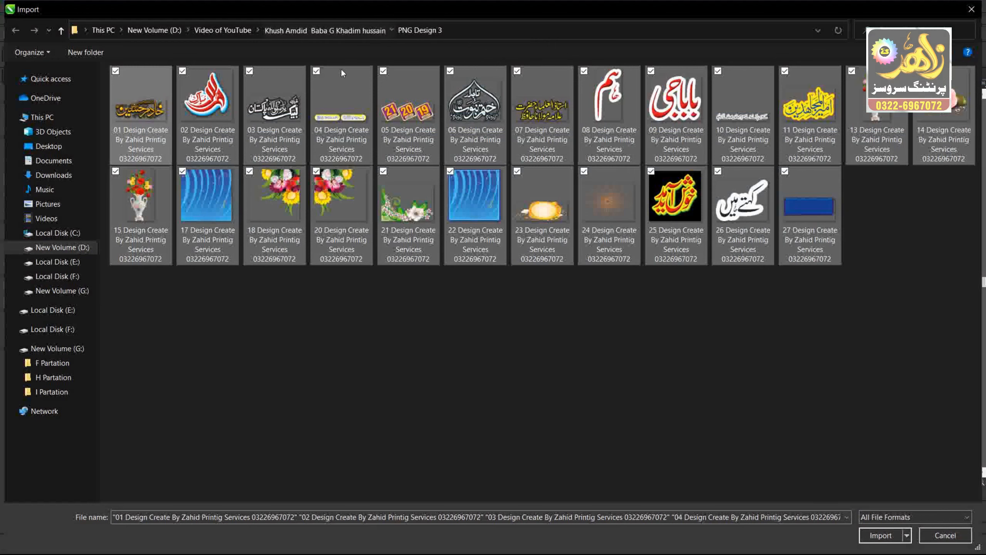
Import all the PNG graphics from the "PNG Design 1" folder.
{"action": "double_click", "coordinate": [139, 99]}
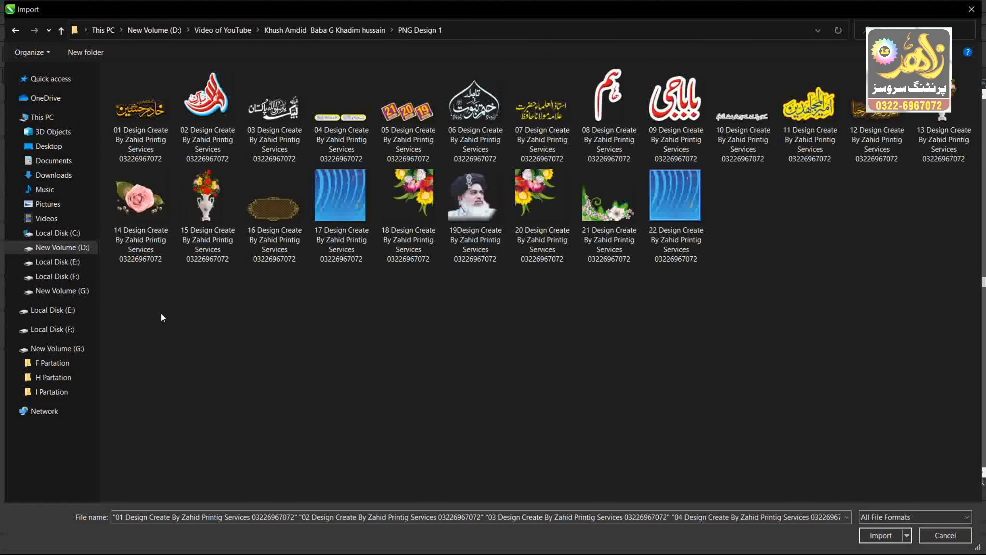
{"action": "left_click_drag", "start_coordinate": [147, 321], "coordinate": [970, 68]}
{"action": "key", "text": "Return"}
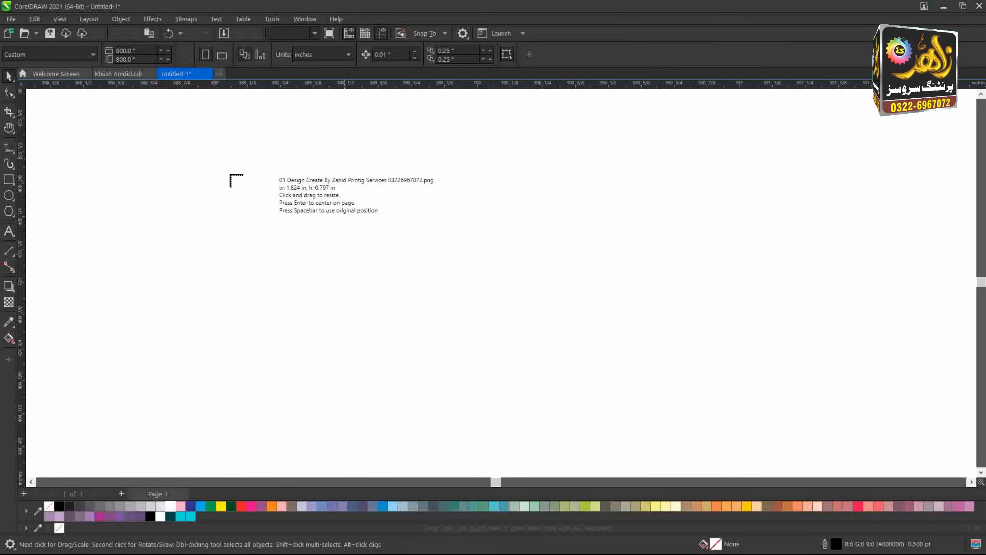
Place the first nine imported calligraphy and label graphics at original size, spread across the blank page.
{"action": "left_click", "coordinate": [162, 178]}
{"action": "scroll", "coordinate": [379, 102], "scroll_direction": "down", "scroll_amount": 2}
{"action": "left_click", "coordinate": [279, 267]}
{"action": "left_click", "coordinate": [360, 279]}
{"action": "left_click", "coordinate": [459, 275]}
{"action": "left_click", "coordinate": [529, 243]}
{"action": "left_click", "coordinate": [534, 168]}
{"action": "left_click", "coordinate": [556, 194]}
{"action": "left_click", "coordinate": [623, 169]}
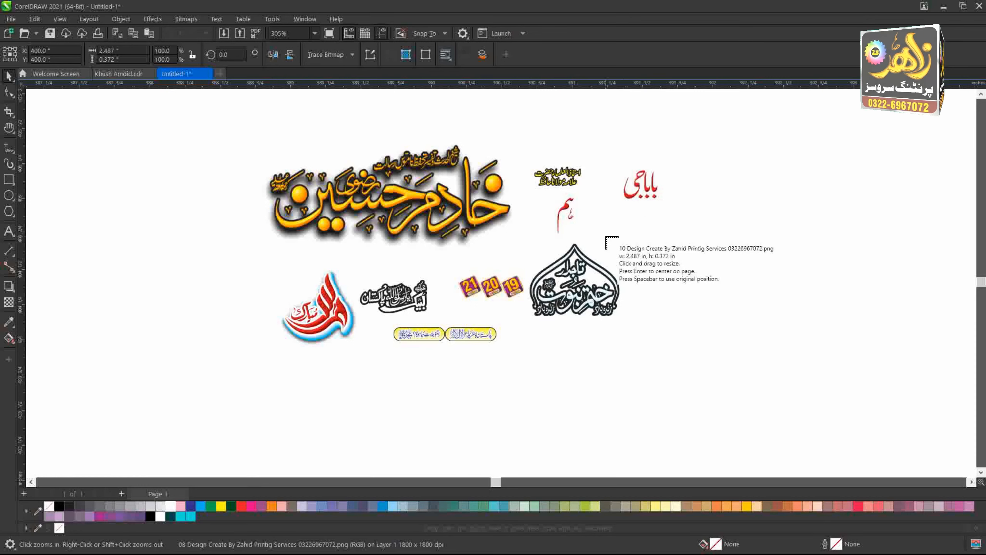
Place the black Urdu sentence, yellow title, gold welcome calligraphy, first flower vase and pink rose at original size.
{"action": "left_click", "coordinate": [606, 237]}
{"action": "left_click", "coordinate": [657, 291]}
{"action": "left_click", "coordinate": [767, 310]}
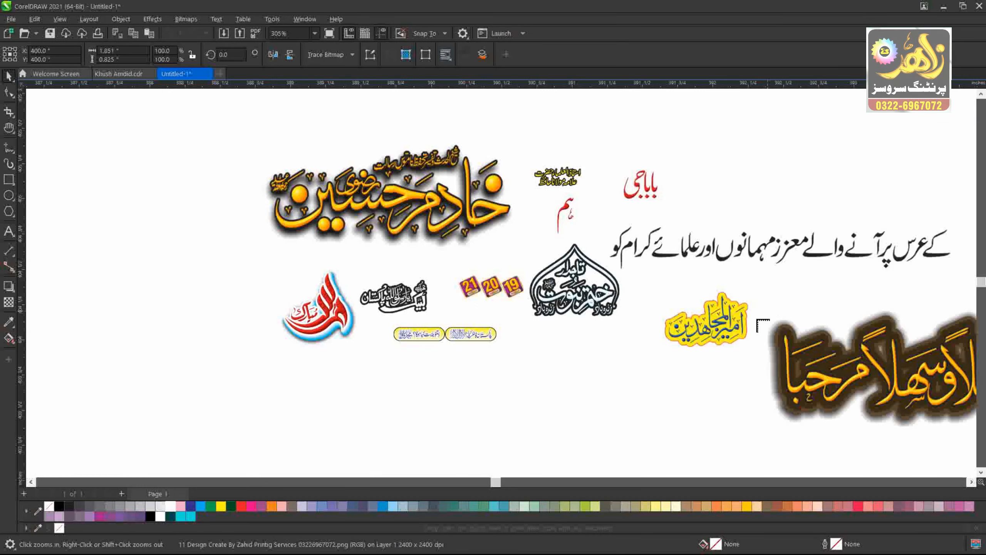
{"action": "scroll", "coordinate": [578, 191], "scroll_direction": "down", "scroll_amount": 2}
{"action": "key", "text": "F2"}
{"action": "left_click_drag", "start_coordinate": [426, 178], "coordinate": [778, 304]}
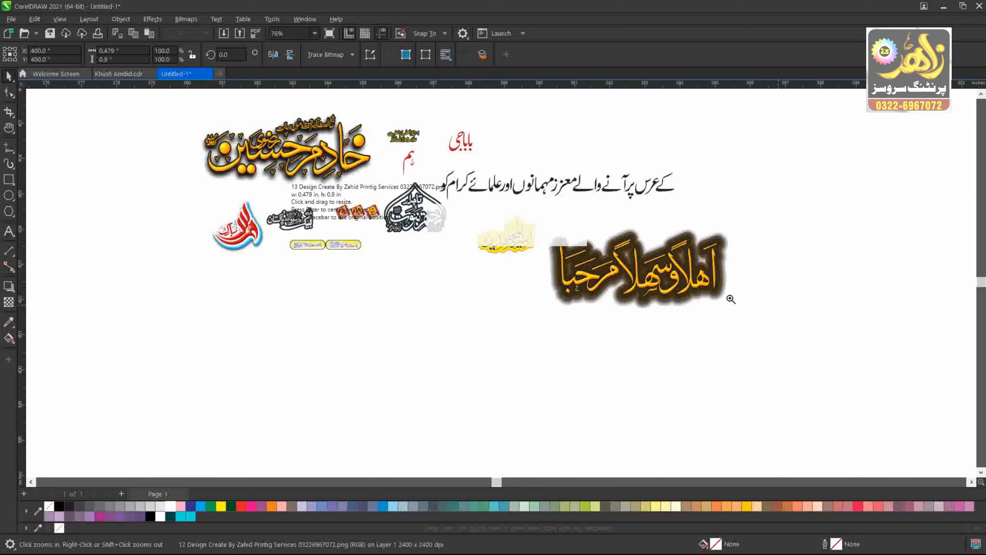
{"action": "left_click", "coordinate": [432, 276]}
{"action": "left_click", "coordinate": [380, 309]}
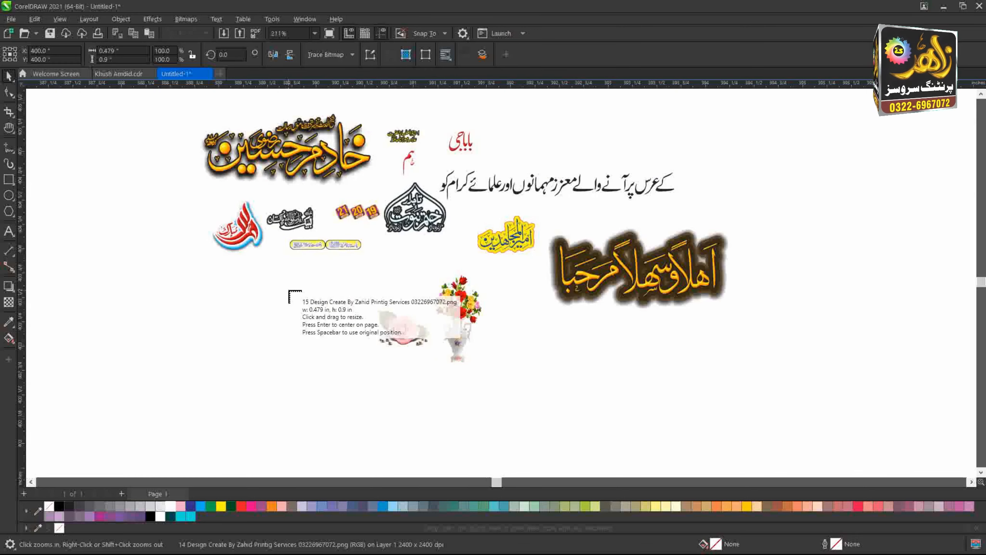
Place the second flower vase, ornate frame, plain blue background, first corner flowers and portrait at original size.
{"action": "left_click", "coordinate": [289, 290]}
{"action": "left_click", "coordinate": [230, 301]}
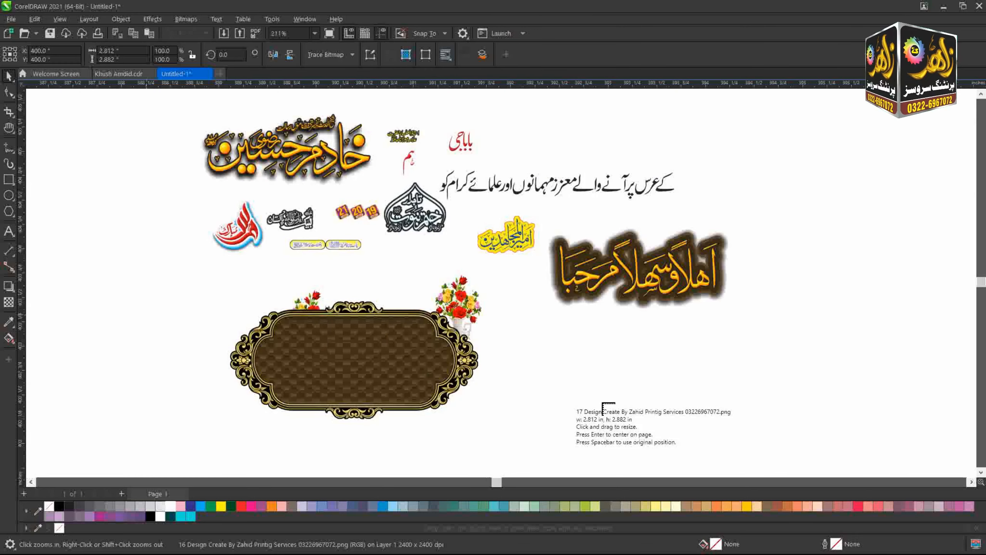
{"action": "left_click", "coordinate": [537, 357]}
{"action": "left_click", "coordinate": [796, 267]}
{"action": "left_click", "coordinate": [816, 195]}
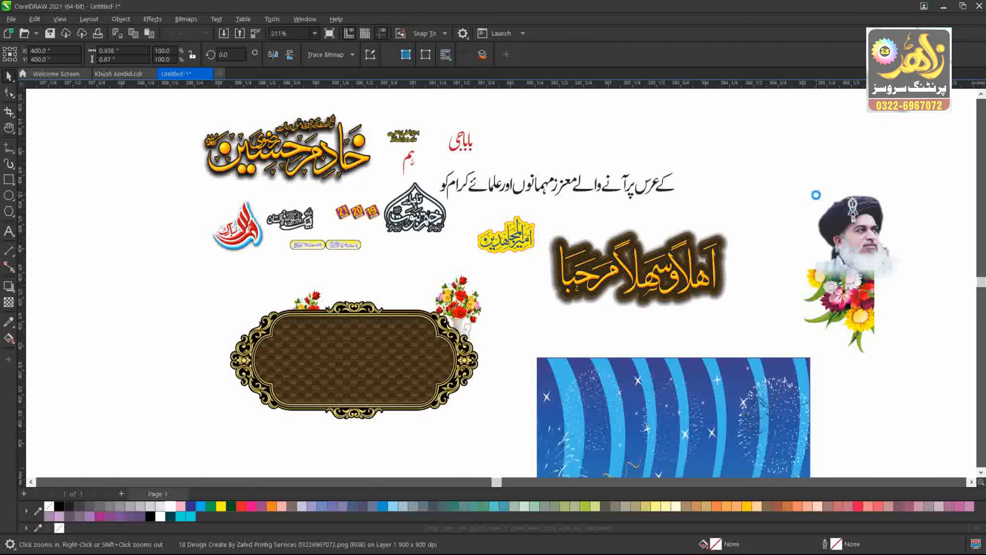
Place the second corner flowers, the green floral spray and the bordered blue background at original size.
{"action": "left_click", "coordinate": [861, 360]}
{"action": "scroll", "coordinate": [874, 306], "scroll_direction": "down", "scroll_amount": 2}
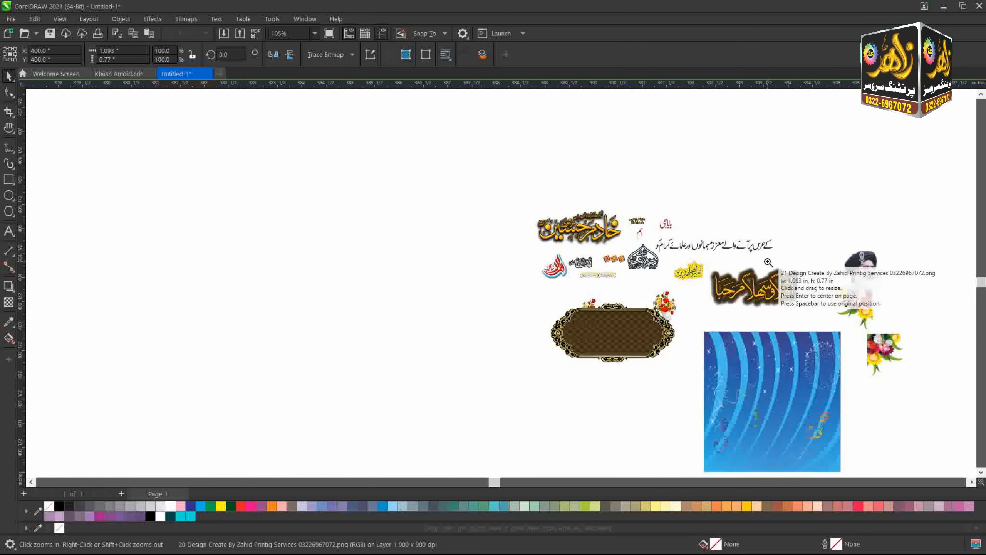
{"action": "scroll", "coordinate": [977, 339], "scroll_direction": "up", "scroll_amount": 2}
{"action": "left_click", "coordinate": [737, 214]}
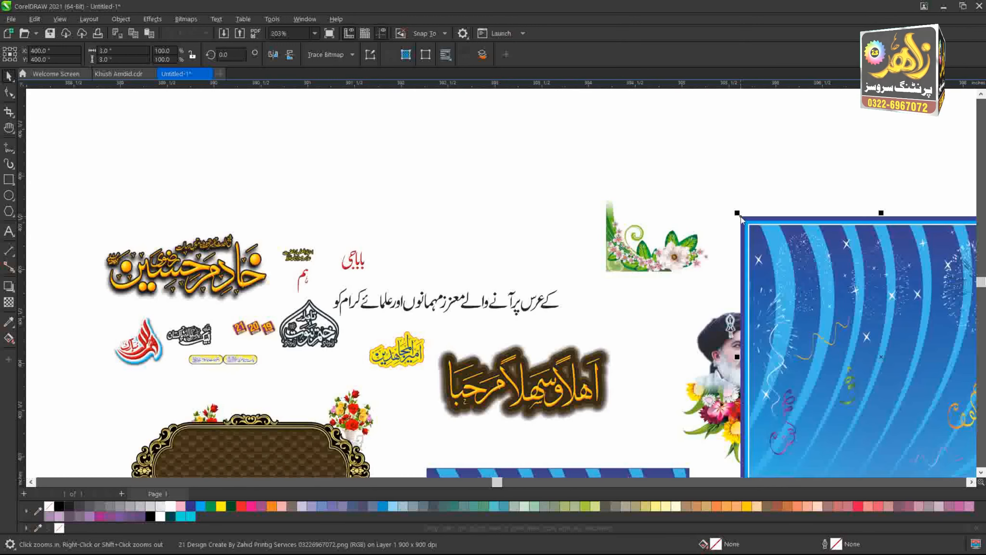
{"action": "scroll", "coordinate": [610, 193], "scroll_direction": "down", "scroll_amount": 1}
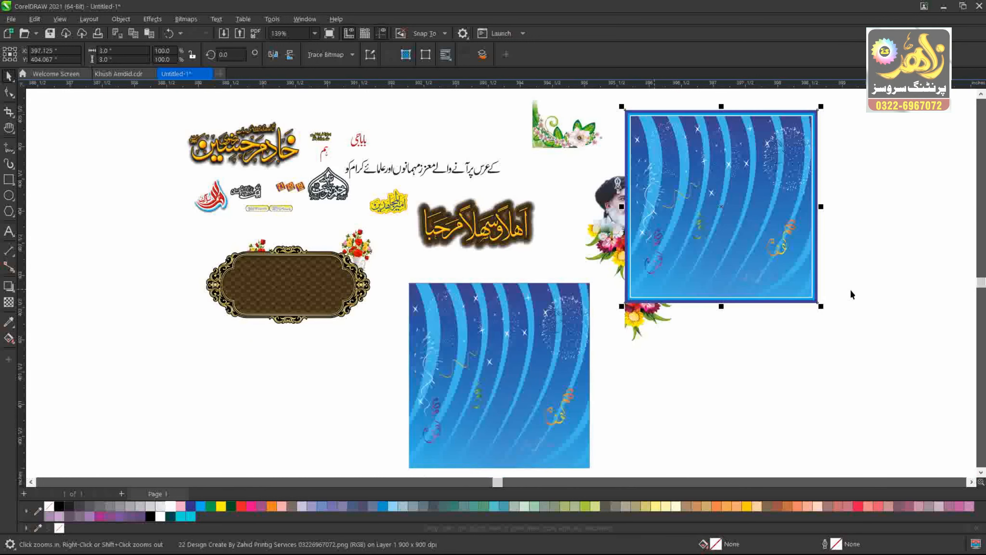
Spread the bordered blue background, portrait, both corner flowers and green floral spray apart so they no longer overlap.
{"action": "left_click", "coordinate": [529, 321]}
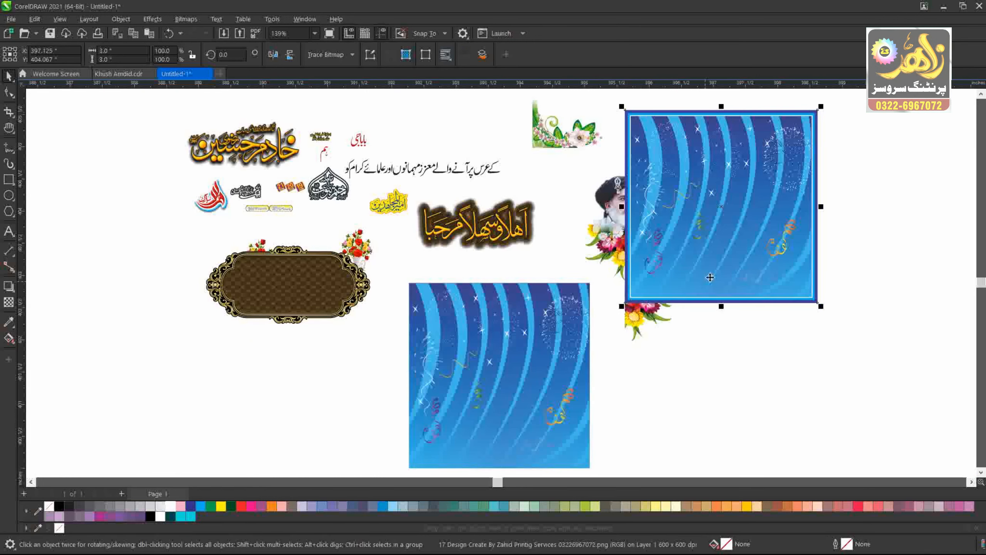
{"action": "left_click_drag", "start_coordinate": [710, 278], "coordinate": [828, 333]}
{"action": "left_click_drag", "start_coordinate": [633, 220], "coordinate": [693, 262]}
{"action": "left_click_drag", "start_coordinate": [623, 238], "coordinate": [638, 232]}
{"action": "left_click", "coordinate": [669, 258]}
{"action": "left_click", "coordinate": [609, 233], "text": "shift"}
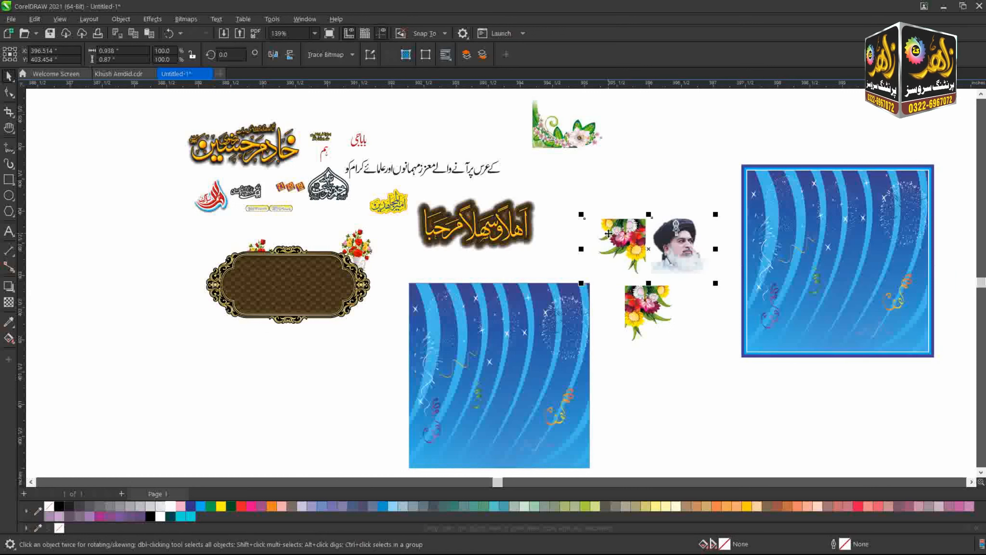
{"action": "left_click_drag", "start_coordinate": [647, 313], "coordinate": [675, 172]}
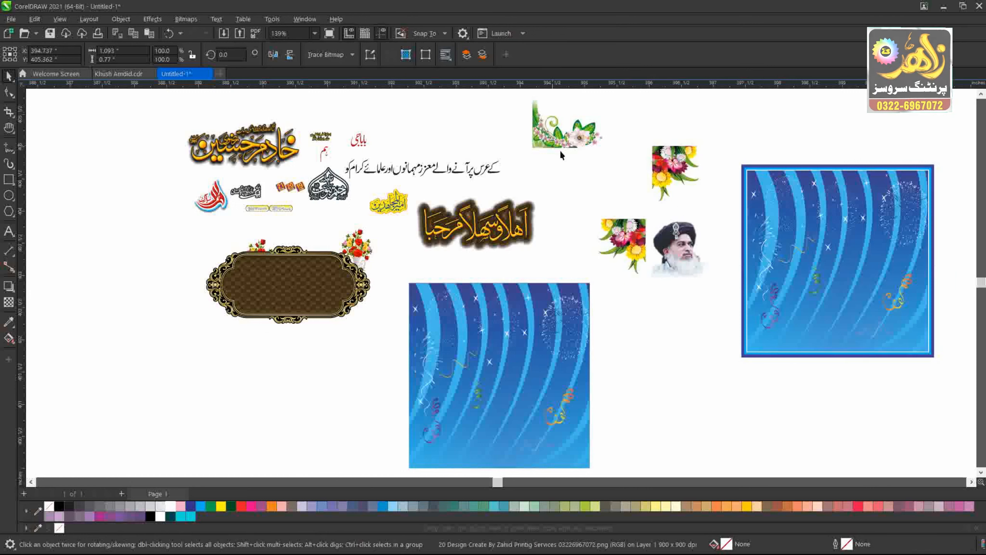
{"action": "left_click_drag", "start_coordinate": [559, 150], "coordinate": [580, 198]}
Delete the plain blue background and move the ornate frame and flower vase apart into the empty area.
{"action": "left_click_drag", "start_coordinate": [544, 311], "coordinate": [636, 317]}
{"action": "key", "text": "Delete"}
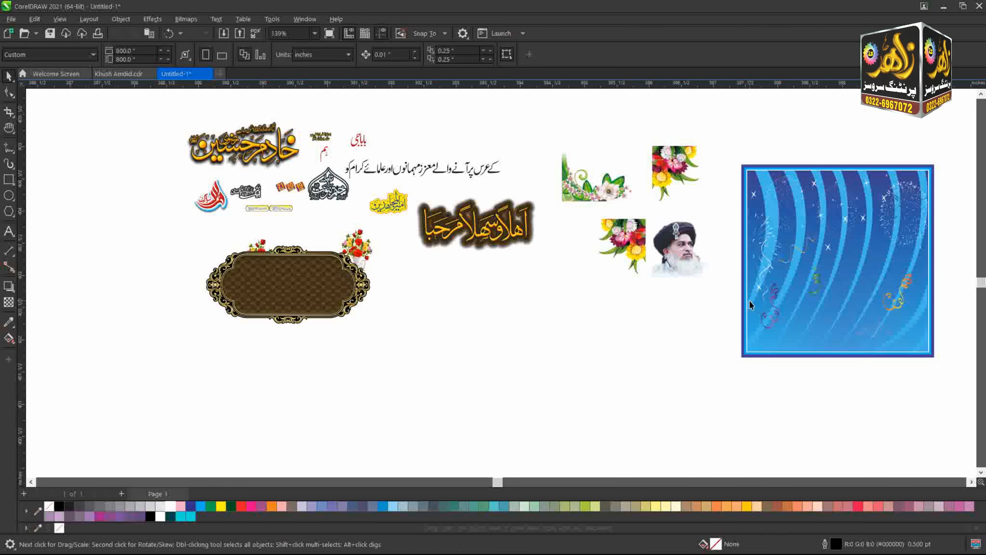
{"action": "left_click_drag", "start_coordinate": [317, 291], "coordinate": [632, 319]}
{"action": "left_click_drag", "start_coordinate": [355, 271], "coordinate": [382, 312]}
{"action": "left_click_drag", "start_coordinate": [610, 307], "coordinate": [595, 331]}
Move the portrait into the bordered background's upper-left corner and bring it to the front.
{"action": "left_click_drag", "start_coordinate": [679, 249], "coordinate": [772, 202]}
{"action": "key", "text": "F2"}
{"action": "left_click_drag", "start_coordinate": [713, 156], "coordinate": [839, 248]}
{"action": "key", "text": "shift+Page_Up"}
{"action": "left_click_drag", "start_coordinate": [498, 279], "coordinate": [535, 278]}
{"action": "left_click_drag", "start_coordinate": [497, 269], "coordinate": [481, 268]}
{"action": "key", "text": "F4"}
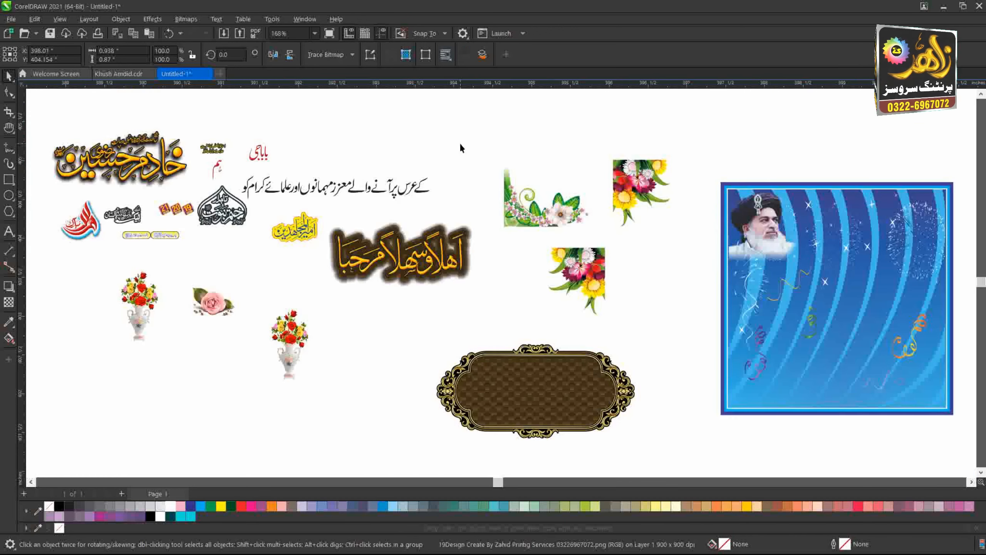
Align one set of corner flowers with the background's top-left corner and send the background to the back.
{"action": "left_click", "coordinate": [638, 192]}
{"action": "left_click", "coordinate": [771, 299], "text": "shift"}
{"action": "key", "text": "t"}
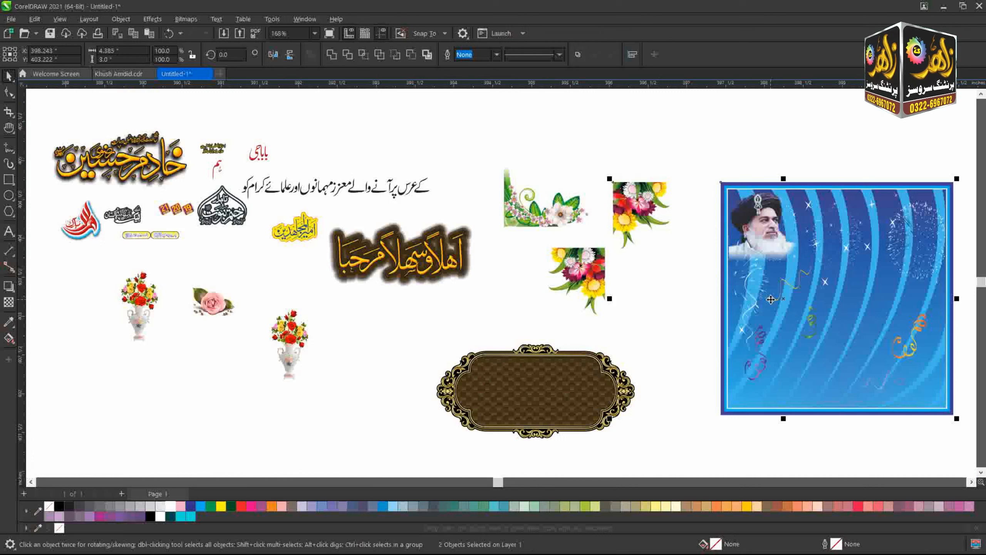
{"action": "key", "text": "l"}
{"action": "left_click", "coordinate": [742, 164]}
{"action": "left_click", "coordinate": [829, 260]}
{"action": "key", "text": "shift+Page_Down"}
{"action": "left_click", "coordinate": [761, 139]}
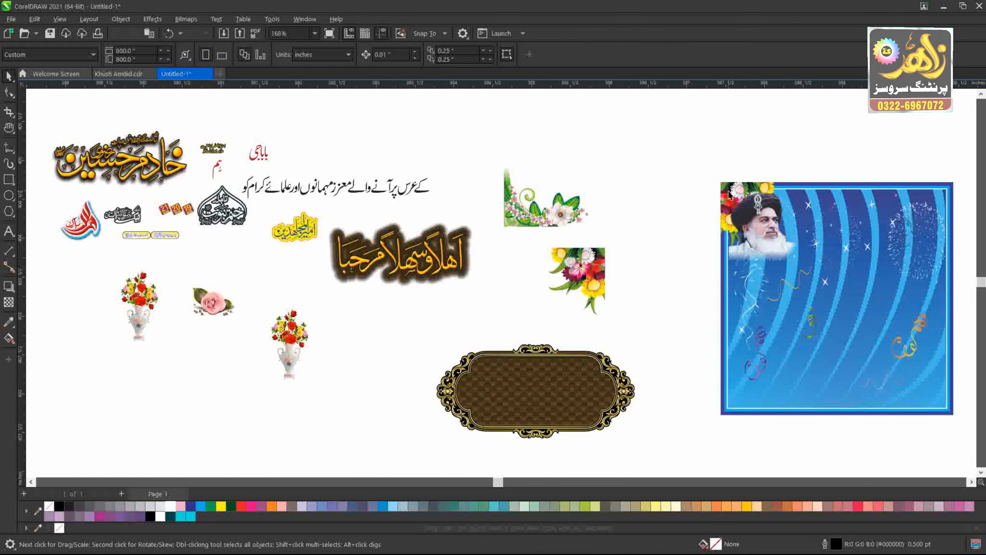
Nudge the top-left corner flowers down and right so they sit inside the background's border.
{"action": "left_click", "coordinate": [728, 191]}
{"action": "key", "text": "Down"}
{"action": "key", "text": "Down"}
{"action": "key", "text": "Down"}
{"action": "key", "text": "Down"}
{"action": "key", "text": "Down"}
{"action": "key", "text": "Down"}
{"action": "key", "text": "Down"}
{"action": "key", "text": "Down"}
{"action": "key", "text": "Down"}
{"action": "key", "text": "Down"}
{"action": "key", "text": "Down"}
{"action": "key", "text": "Right"}
{"action": "key", "text": "Right"}
{"action": "key", "text": "Right"}
{"action": "key", "text": "Right"}
{"action": "key", "text": "Right"}
{"action": "key", "text": "Right"}
{"action": "key", "text": "Right"}
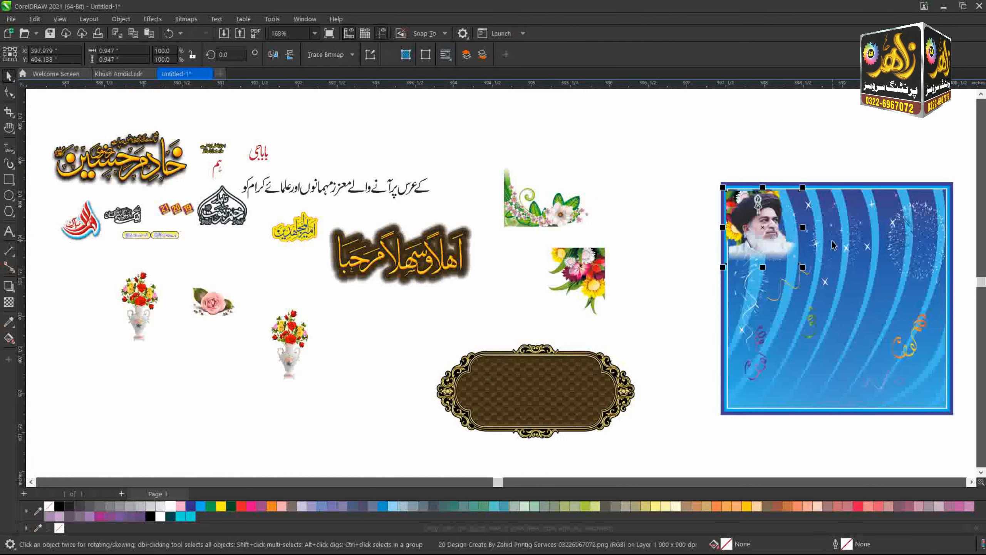
{"action": "key", "text": "Right"}
{"action": "key", "text": "Right"}
{"action": "key", "text": "Right"}
{"action": "key", "text": "Up"}
{"action": "left_click", "coordinate": [853, 148]}
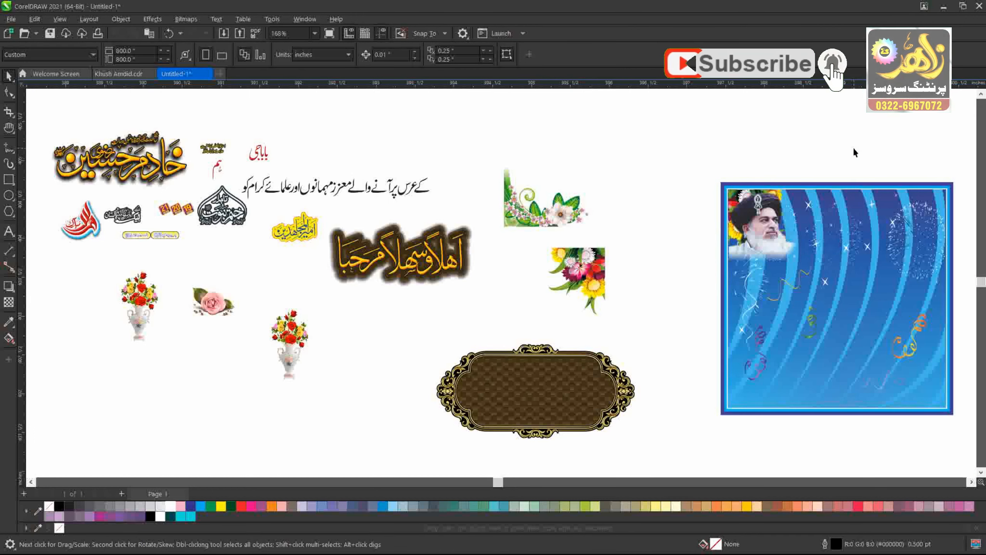
Align the green floral spray with the background's bottom-left corner and shift it inside the border.
{"action": "left_click", "coordinate": [580, 218]}
{"action": "left_click", "coordinate": [782, 331], "text": "shift"}
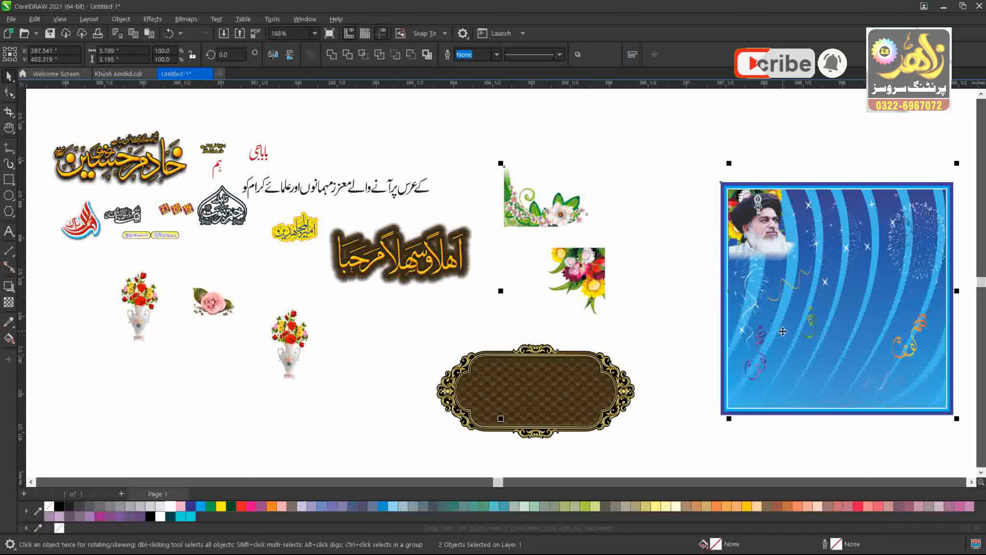
{"action": "key", "text": "b"}
{"action": "key", "text": "l"}
{"action": "left_click_drag", "start_coordinate": [766, 404], "coordinate": [775, 394]}
{"action": "left_click", "coordinate": [436, 250]}
Move the ornate brown frame onto the lower middle of the blue background.
{"action": "left_click", "coordinate": [531, 410]}
{"action": "left_click_drag", "start_coordinate": [531, 411], "coordinate": [818, 349]}
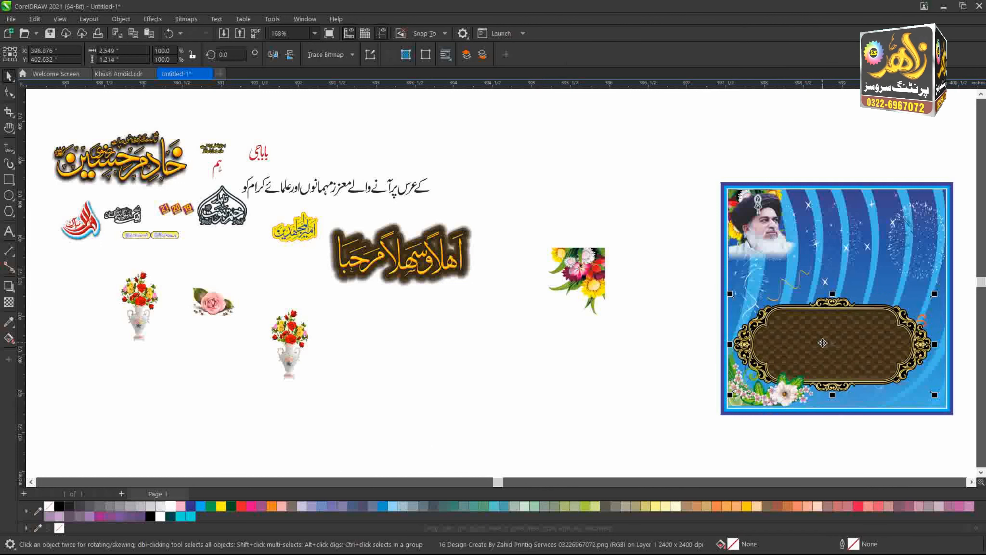
{"action": "left_click", "coordinate": [664, 374]}
Center the gold welcome calligraphy horizontally and vertically on the ornate frame.
{"action": "left_click", "coordinate": [426, 266]}
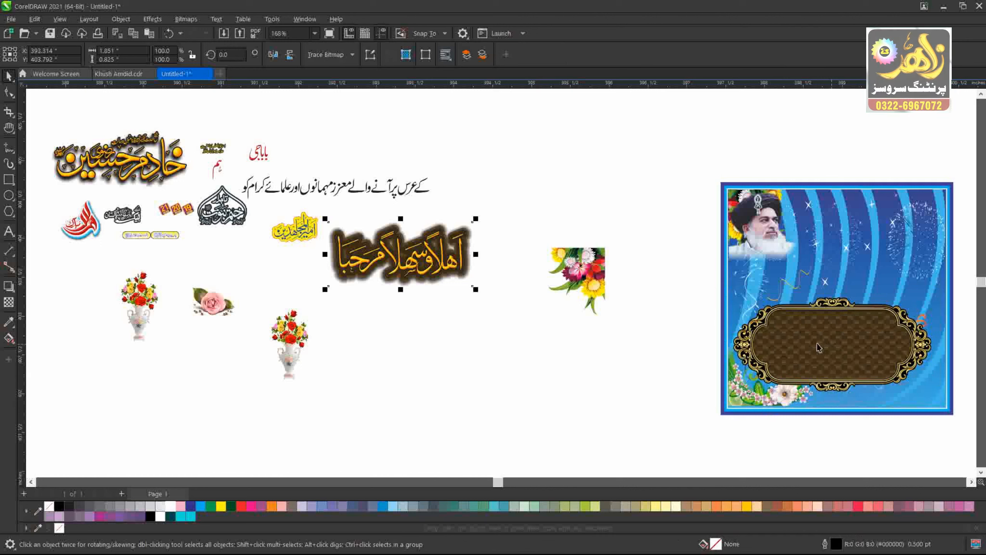
{"action": "left_click", "coordinate": [817, 343], "text": "shift"}
{"action": "key", "text": "c"}
{"action": "key", "text": "e"}
{"action": "left_click", "coordinate": [611, 336]}
Send the ornate frame and blue background together to the back, behind the calligraphy and flowers.
{"action": "left_click", "coordinate": [847, 314]}
{"action": "left_click", "coordinate": [860, 250], "text": "shift"}
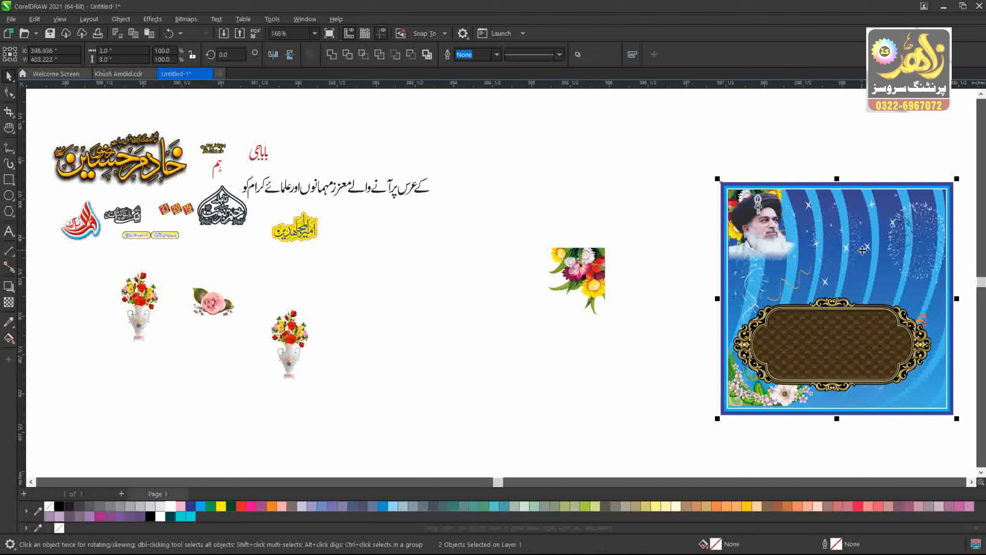
{"action": "key", "text": "shift+Page_Down"}
{"action": "left_click", "coordinate": [658, 345]}
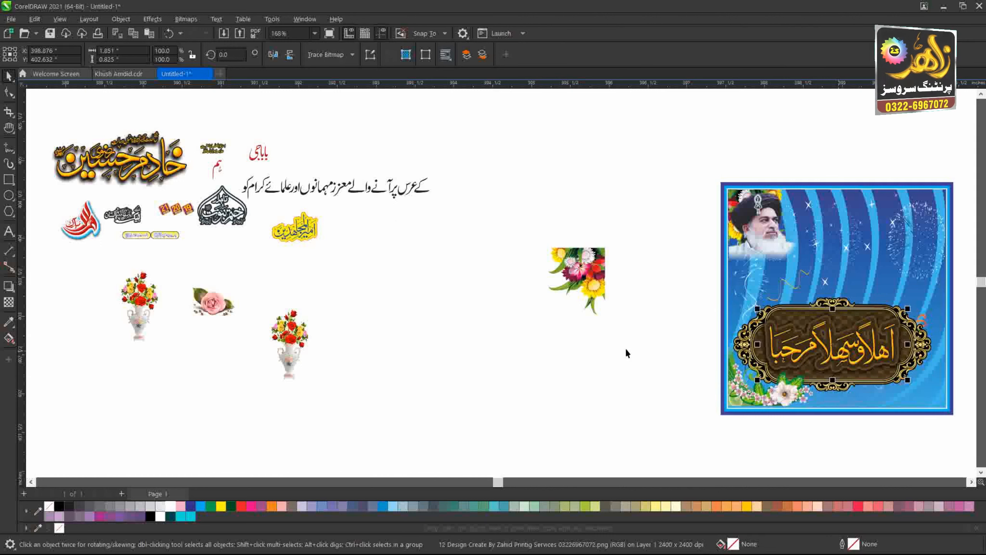
Align the remaining corner flowers with the background's top-right corner and shift them inside the border.
{"action": "left_click", "coordinate": [587, 282]}
{"action": "left_click", "coordinate": [927, 205], "text": "shift"}
{"action": "key", "text": "r"}
{"action": "key", "text": "t"}
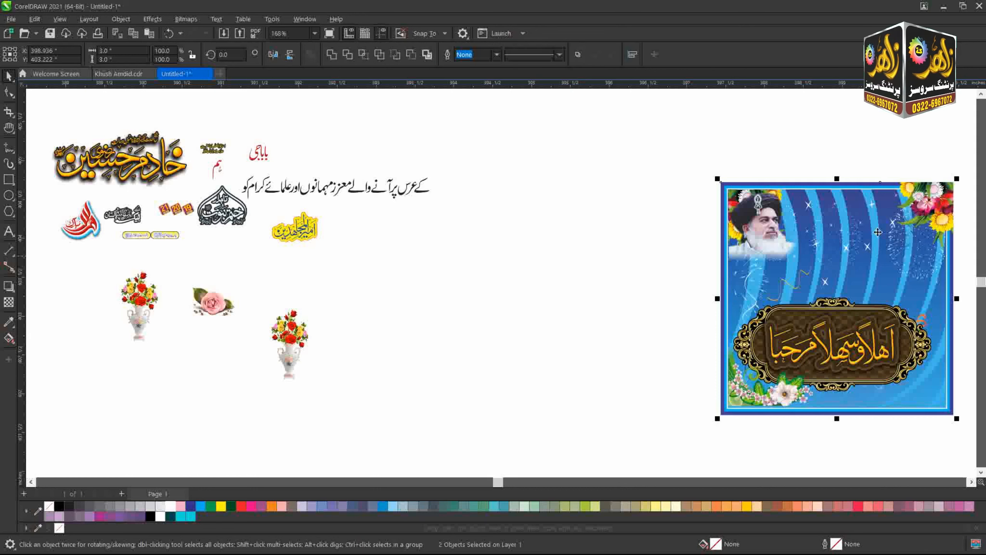
{"action": "left_click", "coordinate": [927, 204]}
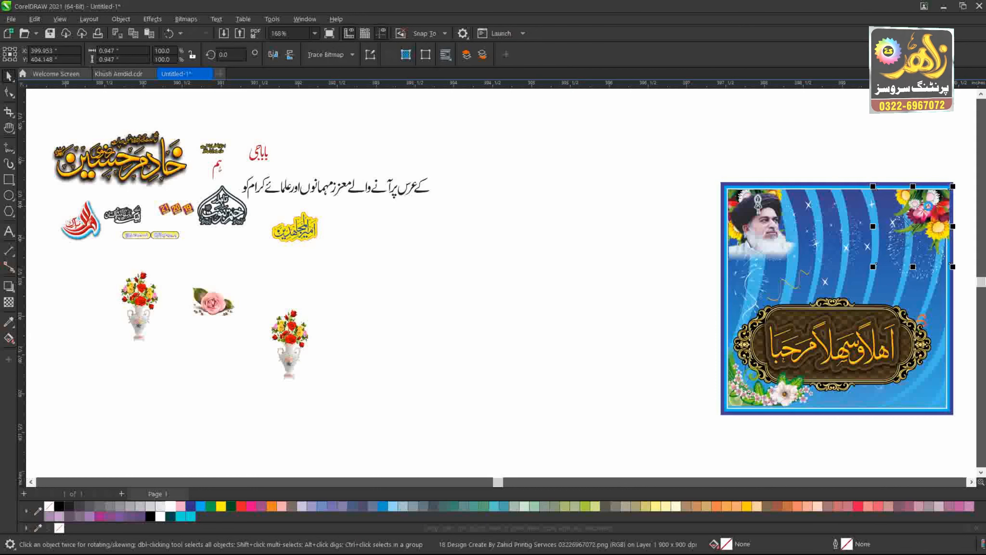
Place the pair of yellow labels in the background's top-right corner with the outlined slogan calligraphy just below them.
{"action": "left_click", "coordinate": [406, 191]}
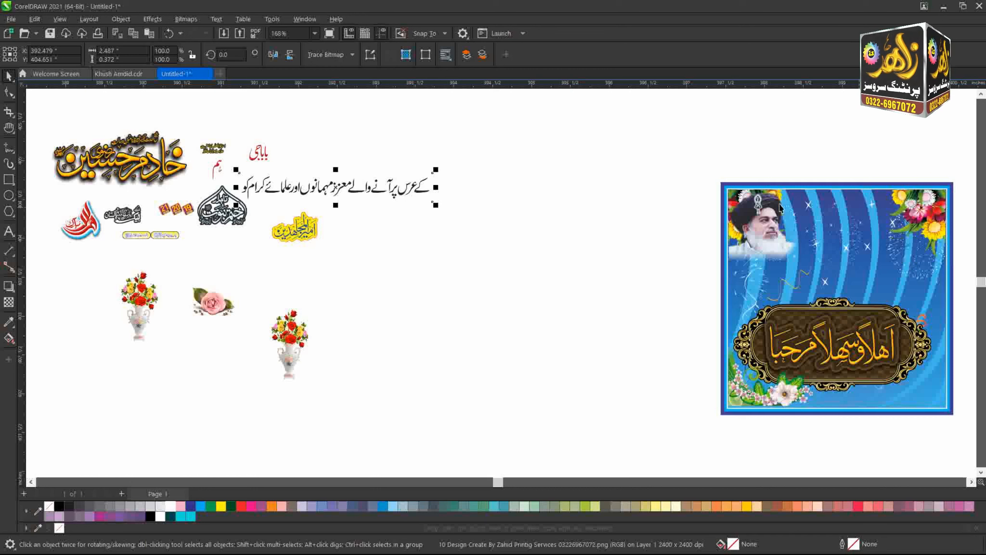
{"action": "left_click", "coordinate": [212, 148]}
{"action": "left_click_drag", "start_coordinate": [123, 215], "coordinate": [728, 132]}
{"action": "left_click", "coordinate": [927, 202]}
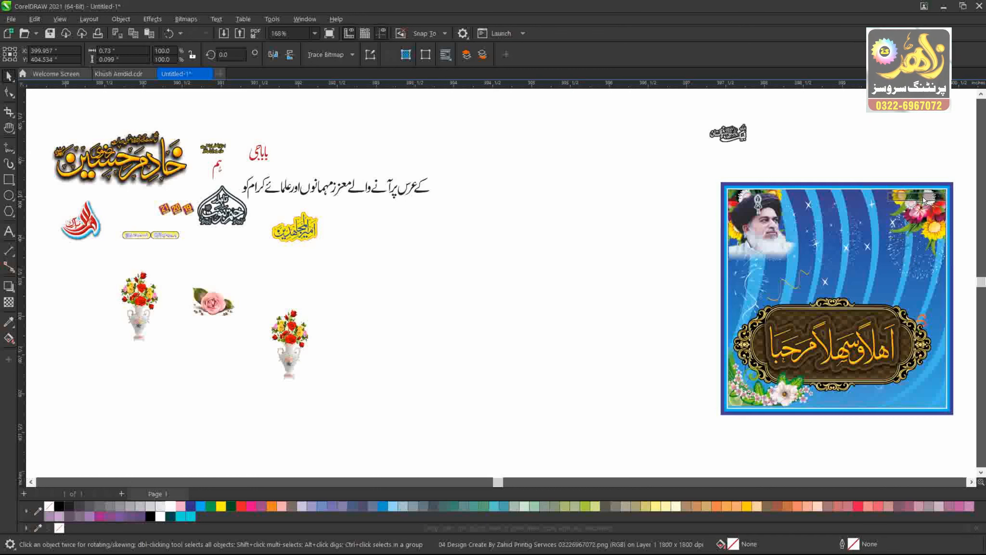
{"action": "left_click_drag", "start_coordinate": [728, 133], "coordinate": [919, 213]}
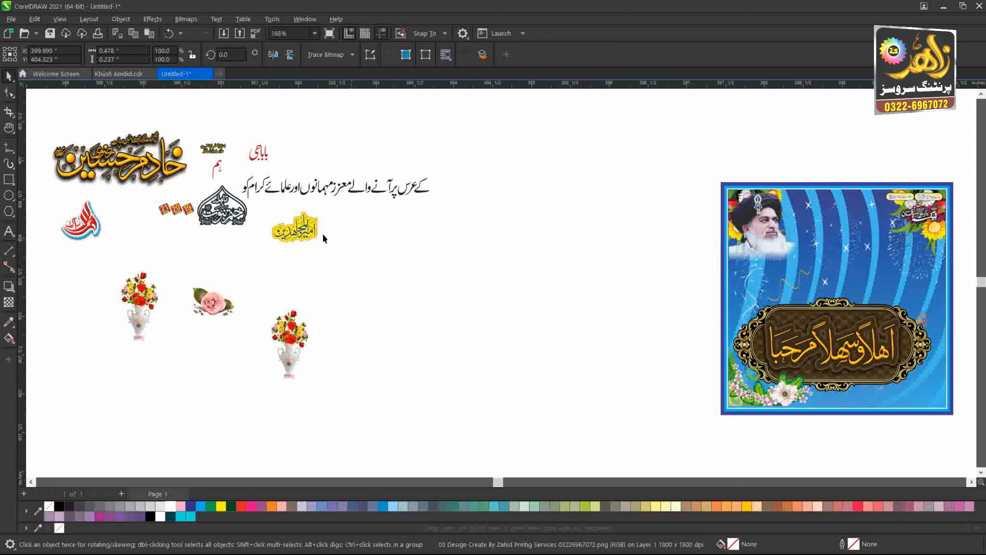
Move the large gold name calligraphy beside the portrait above the ornate frame and nudge it slightly left.
{"action": "left_click", "coordinate": [310, 229]}
{"action": "left_click", "coordinate": [365, 190]}
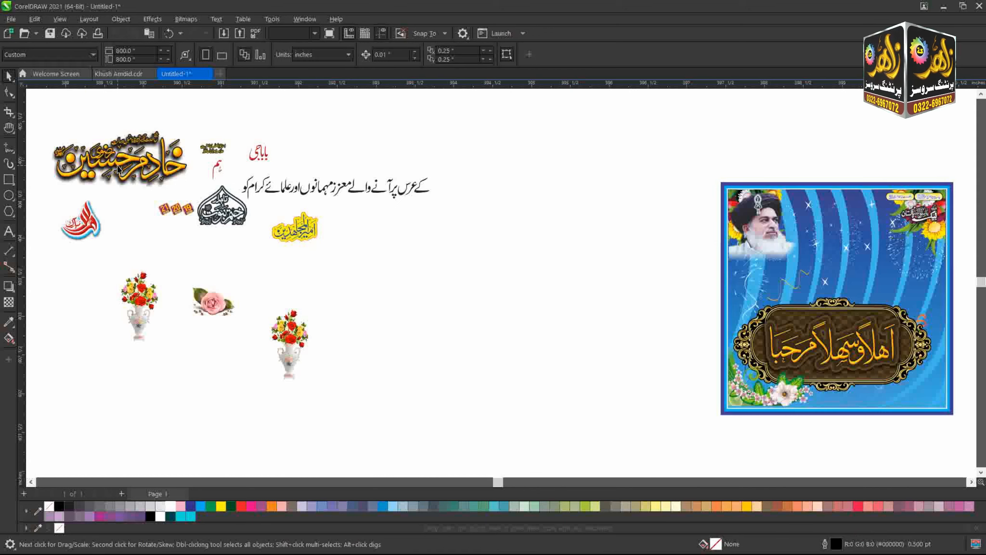
{"action": "left_click_drag", "start_coordinate": [492, 222], "coordinate": [866, 259]}
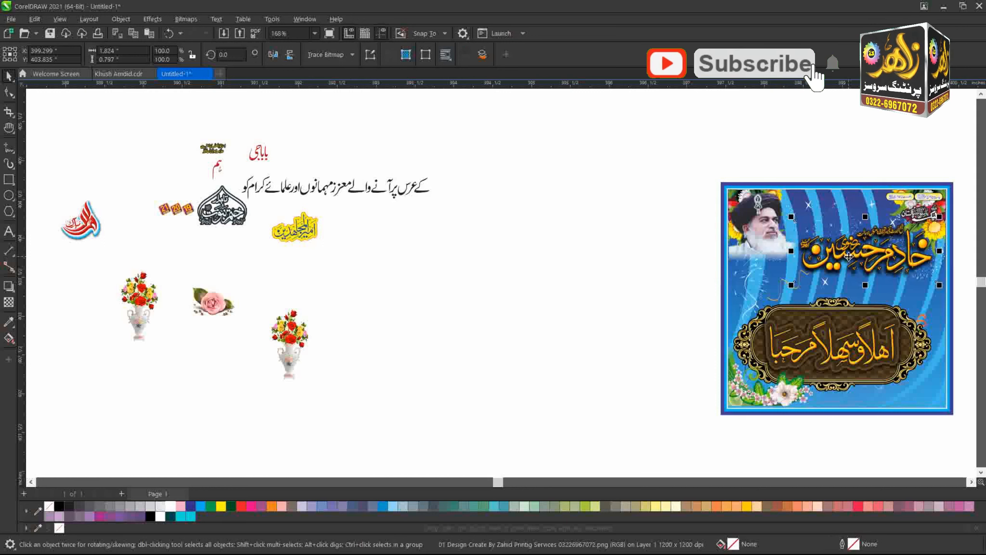
{"action": "key", "text": "Left"}
{"action": "key", "text": "Left"}
Place the black Urdu sentence between the gold name calligraphy and the ornate frame, centered on the frame.
{"action": "left_click", "coordinate": [318, 189]}
{"action": "left_click_drag", "start_coordinate": [318, 190], "coordinate": [809, 288]}
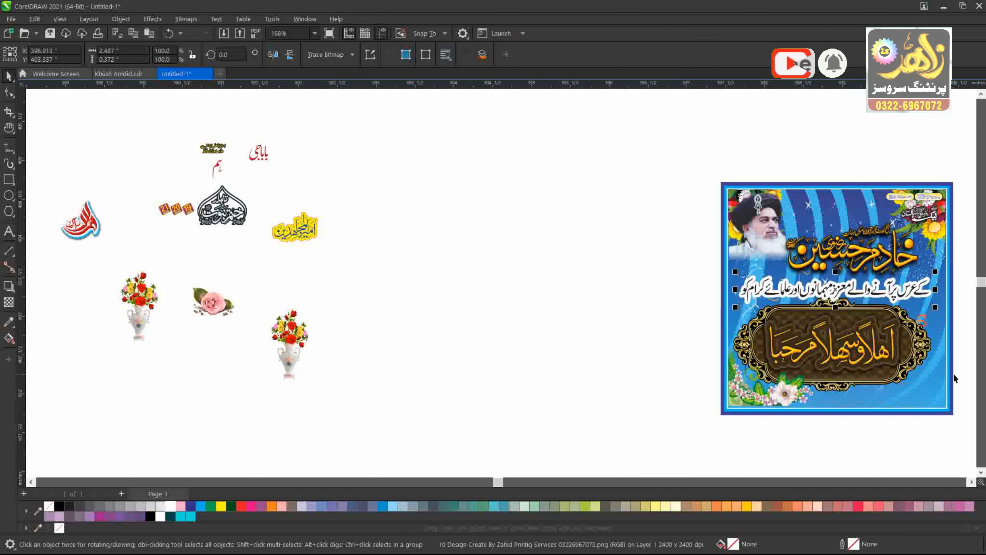
{"action": "left_click", "coordinate": [913, 371], "text": "shift"}
{"action": "left_click", "coordinate": [641, 341]}
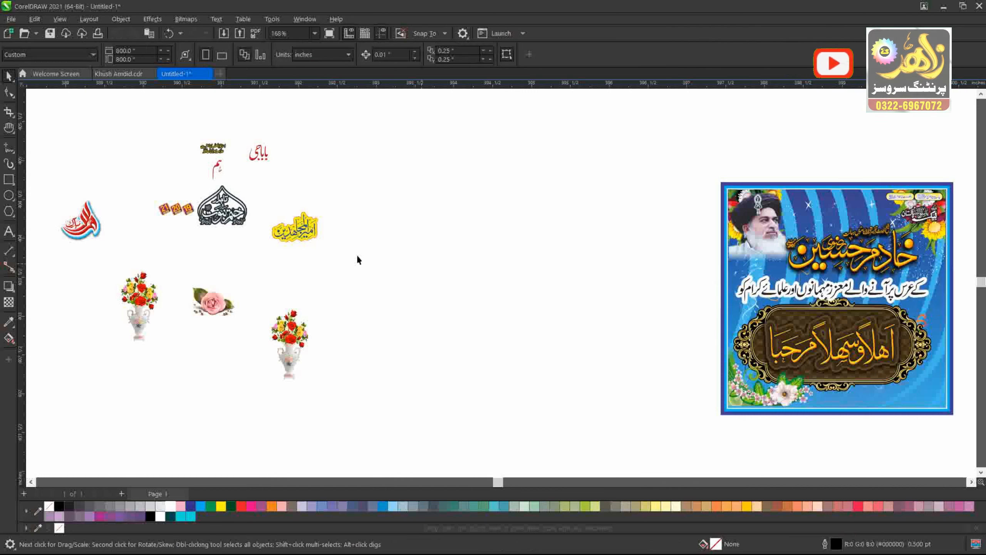
Place the dome-shaped calligraphy emblem beside the portrait and the red "بابا جی" lettering at the end of the gold name.
{"action": "left_click", "coordinate": [227, 214]}
{"action": "left_click_drag", "start_coordinate": [227, 214], "coordinate": [927, 272]}
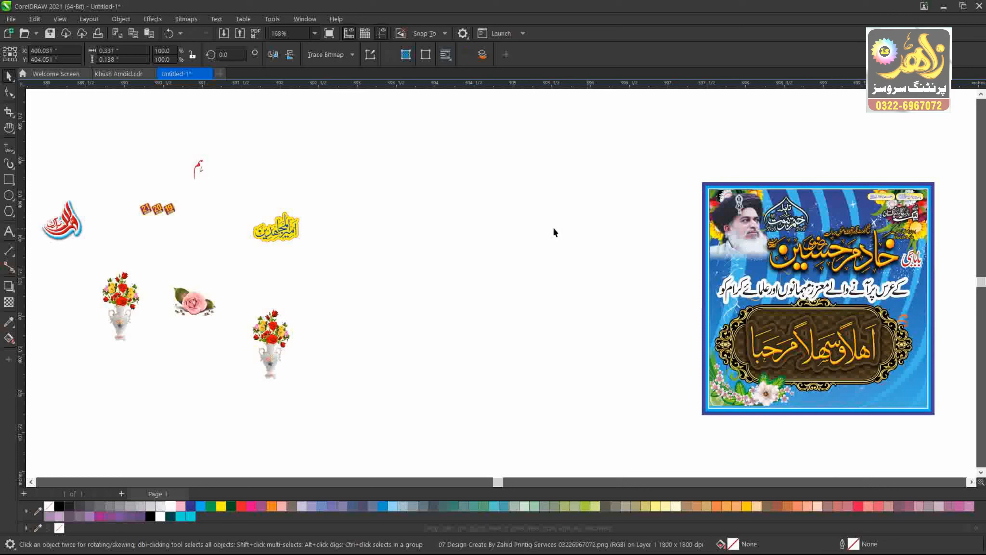
Place the yellow calligraphy under the portrait, the red "ہم" above "بابا جی", and the date labels with the red-and-blue calligraphy at the poster's top center.
{"action": "left_click_drag", "start_coordinate": [264, 242], "coordinate": [727, 277]}
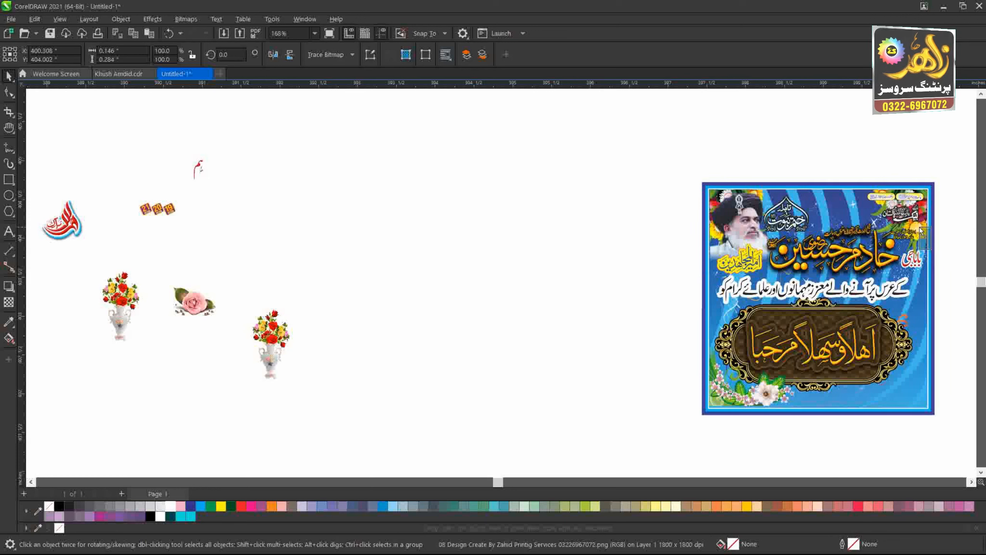
{"action": "left_click_drag", "start_coordinate": [919, 232], "coordinate": [920, 233]}
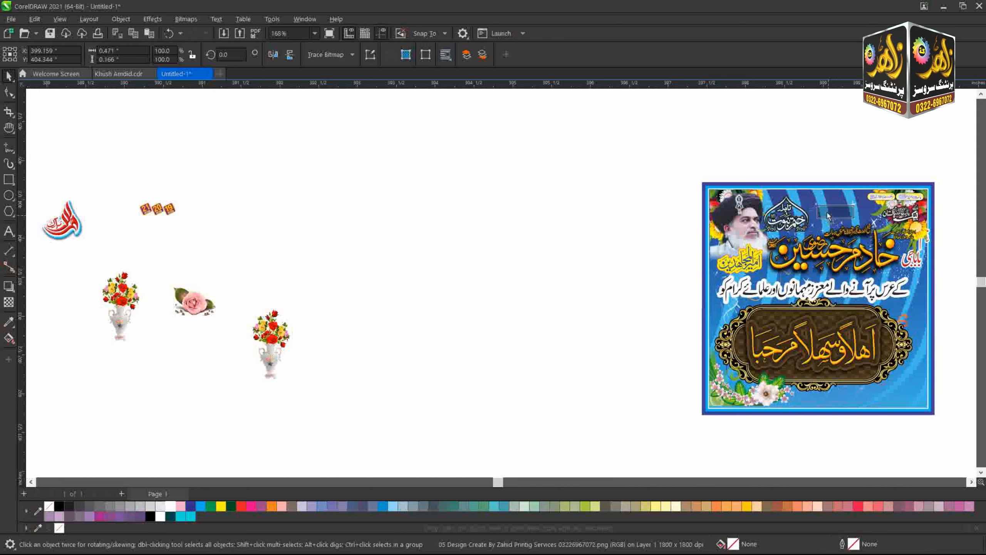
{"action": "left_click_drag", "start_coordinate": [81, 232], "coordinate": [859, 225]}
Place a flower vase at the ornate frame's left end and nudge it upward.
{"action": "left_click_drag", "start_coordinate": [290, 368], "coordinate": [746, 370]}
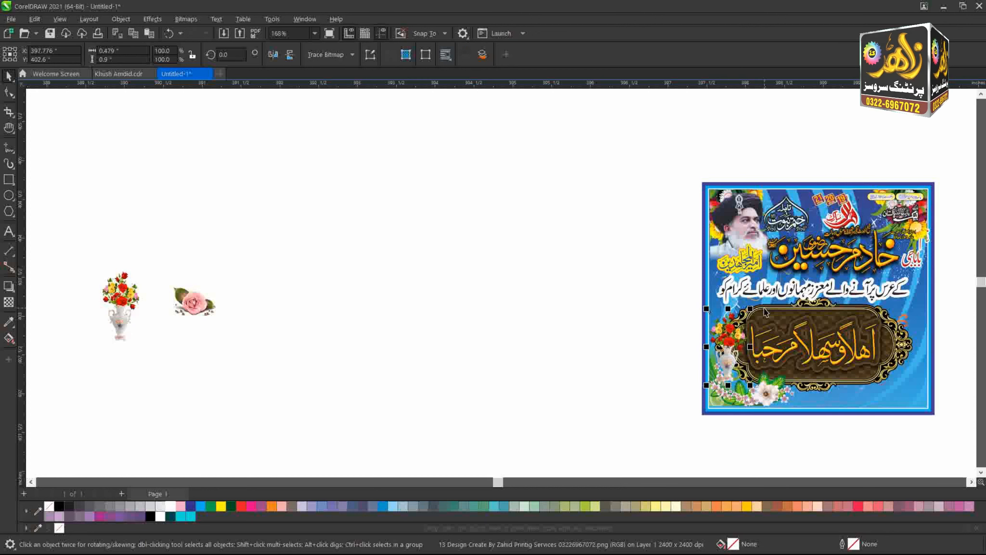
{"action": "key", "text": "Up"}
{"action": "key", "text": "Up"}
{"action": "key", "text": "Up"}
{"action": "key", "text": "Up"}
{"action": "key", "text": "Up"}
{"action": "key", "text": "Up"}
{"action": "key", "text": "Up"}
{"action": "key", "text": "Up"}
{"action": "key", "text": "Up"}
{"action": "key", "text": "Up"}
{"action": "key", "text": "Up"}
{"action": "key", "text": "Up"}
{"action": "key", "text": "Up"}
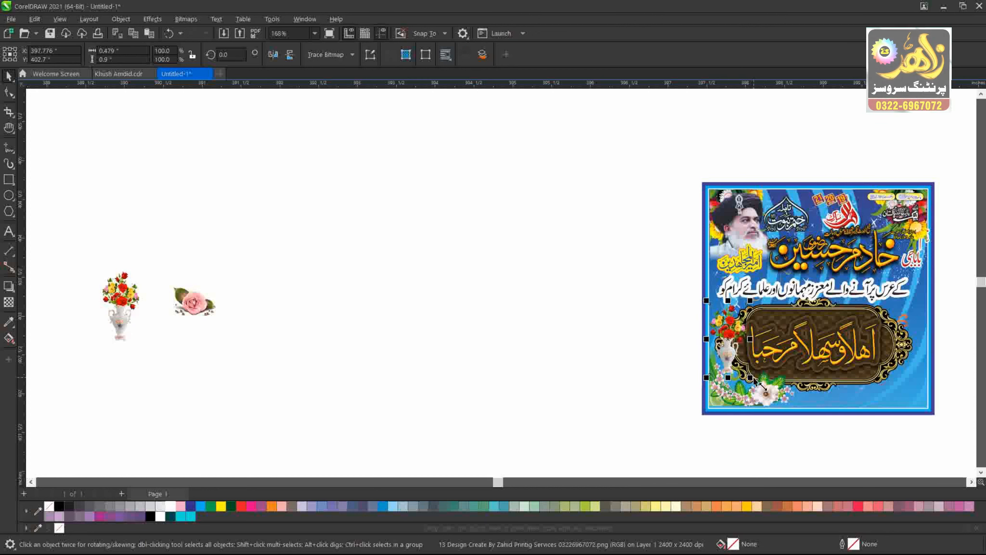
Nudge the calligraphy inside the ornate frame slightly right and place the pink rose over the white flower in the bottom-left floral corner.
{"action": "left_click", "coordinate": [768, 395], "text": "shift"}
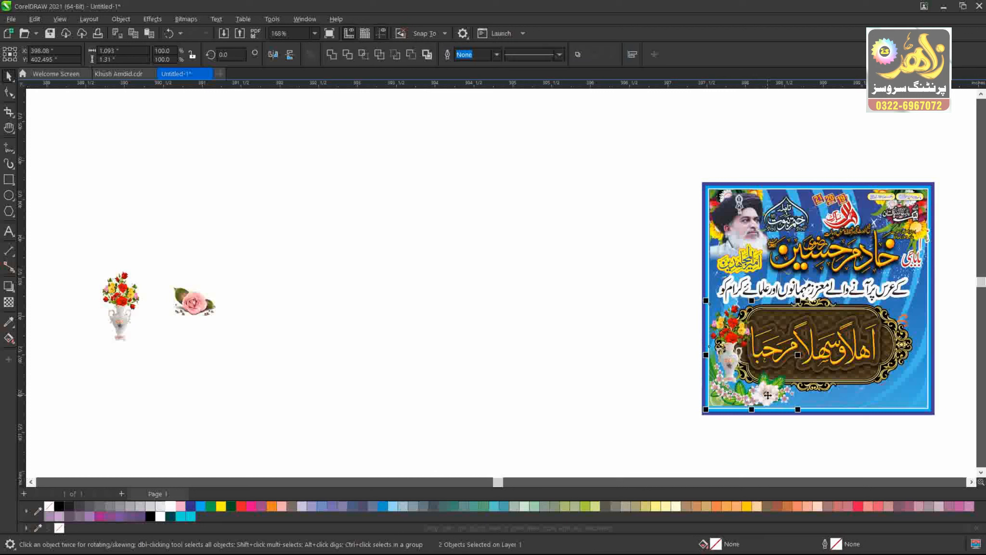
{"action": "left_click", "coordinate": [720, 331]}
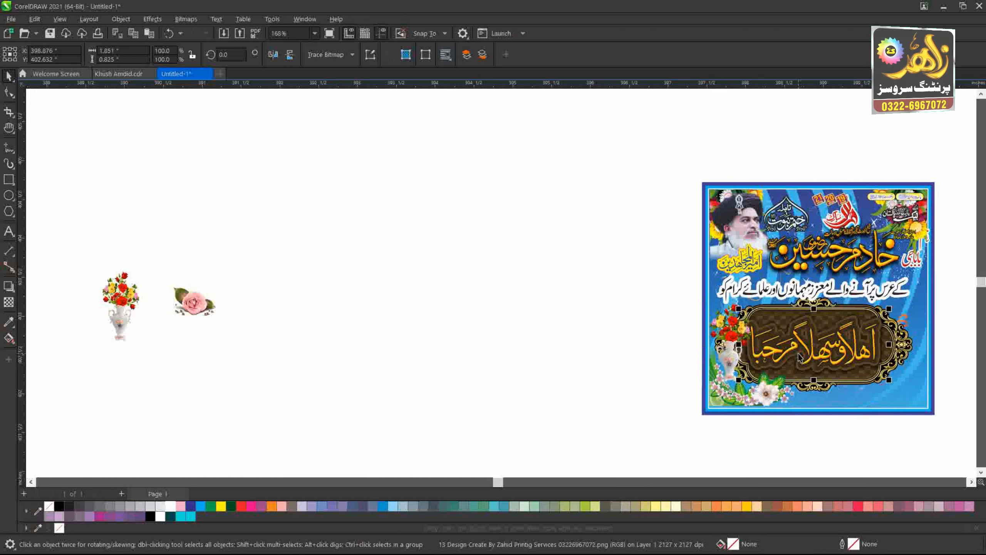
{"action": "key", "text": "Right"}
{"action": "key", "text": "Right"}
{"action": "left_click_drag", "start_coordinate": [194, 303], "coordinate": [771, 386]}
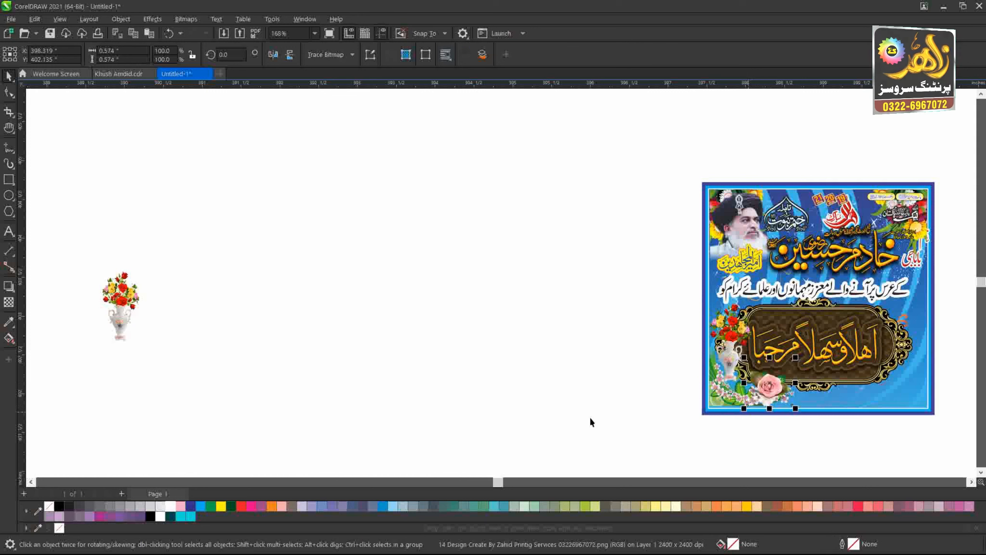
Place the second flower vase at the ornate frame's right end, nudge it right and align it level with the left vase.
{"action": "left_click_drag", "start_coordinate": [101, 320], "coordinate": [883, 352]}
{"action": "key", "text": "Right"}
{"action": "key", "text": "Right"}
{"action": "key", "text": "Right"}
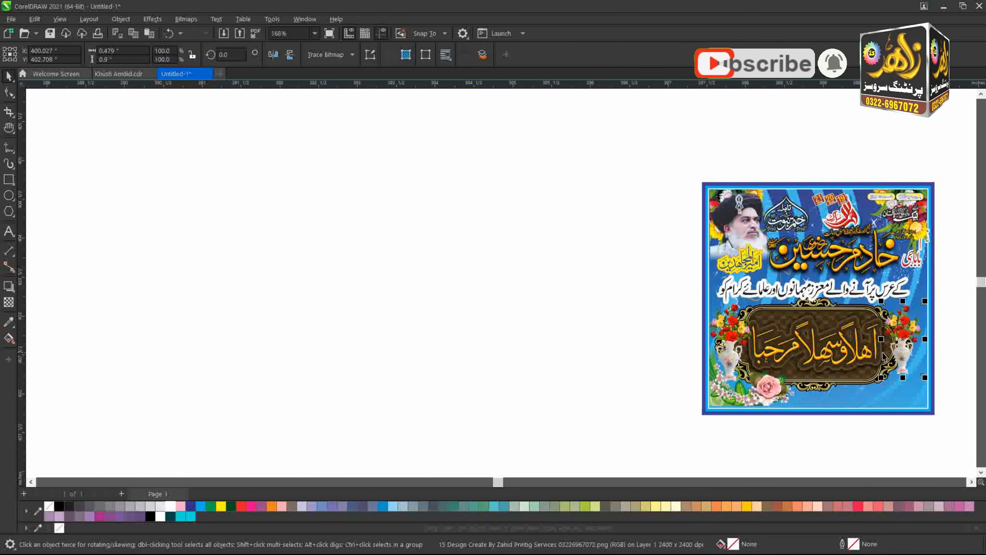
{"action": "left_click", "coordinate": [732, 340], "text": "shift"}
{"action": "key", "text": "e"}
{"action": "key", "text": "F4"}
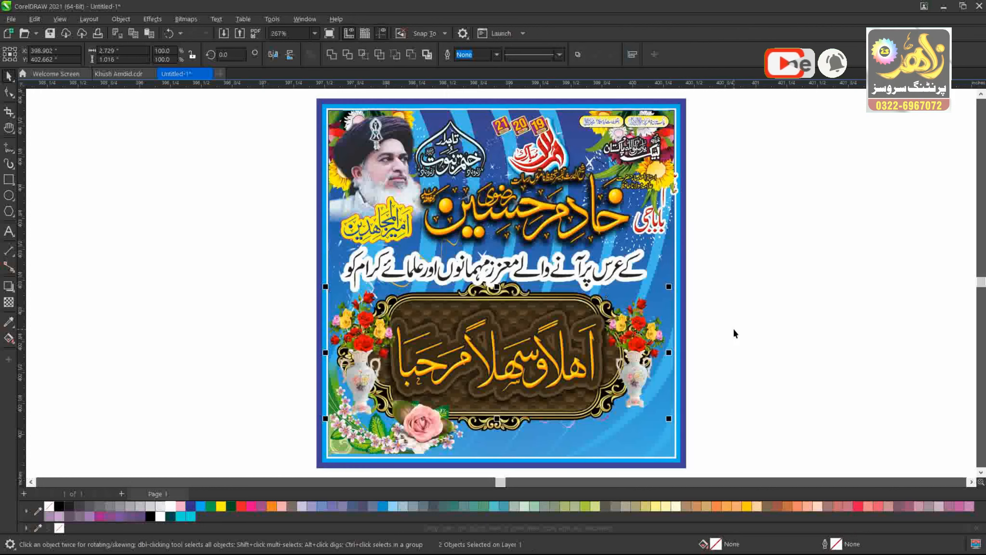
Delete the flower vase at the ornate frame's right end.
{"action": "left_click", "coordinate": [734, 330]}
{"action": "left_click", "coordinate": [638, 353]}
{"action": "key", "text": "Delete"}
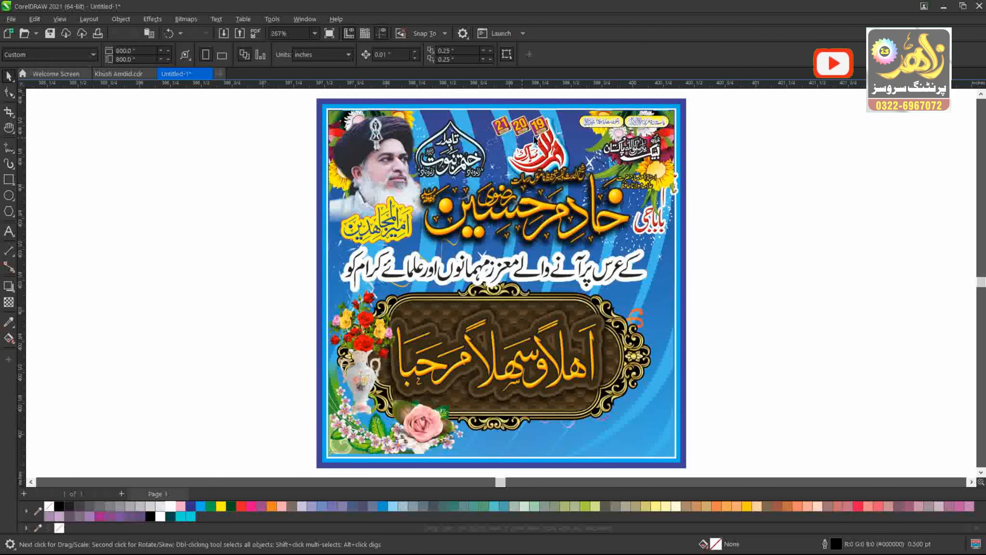
Nudge the small two-line gold text beside the upper-right flowers slightly right.
{"action": "key", "text": "z"}
{"action": "left_click", "coordinate": [514, 170]}
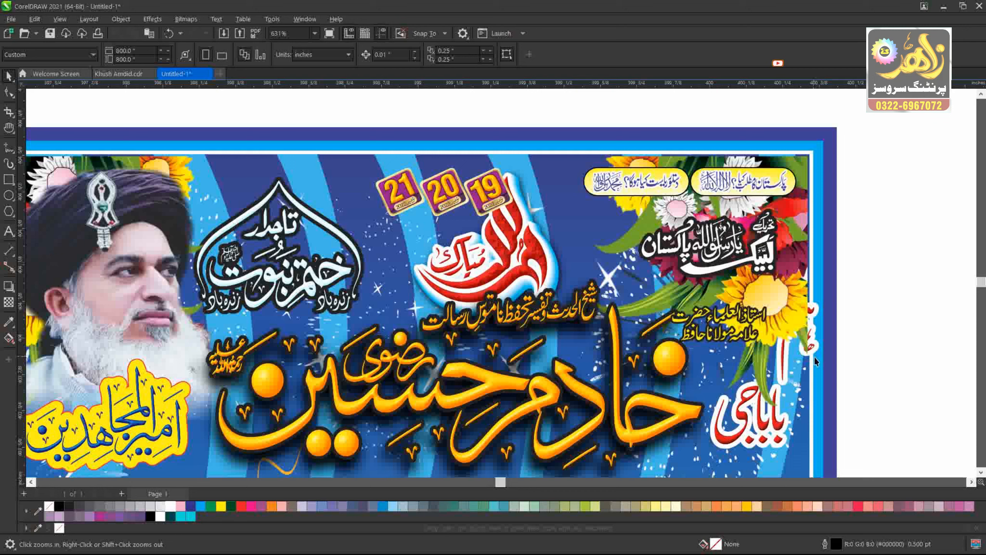
{"action": "left_click", "coordinate": [720, 333]}
{"action": "key", "text": "Right"}
{"action": "key", "text": "Right"}
{"action": "key", "text": "Right"}
Bring the red "ہم" lettering to the front and nudge it left, inside the poster's border.
{"action": "left_click_drag", "start_coordinate": [887, 256], "coordinate": [749, 438]}
{"action": "key", "text": "shift+Page_Up"}
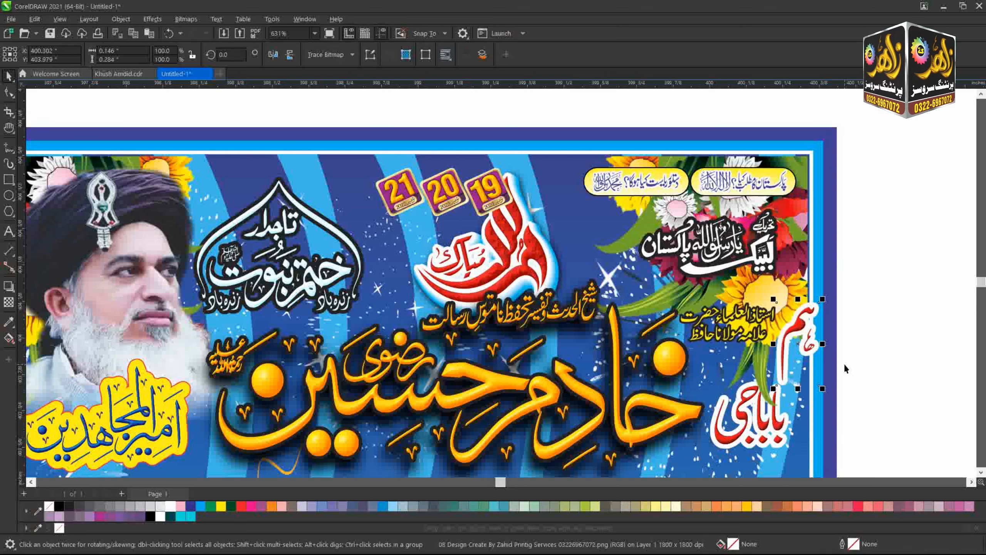
{"action": "key", "text": "Left"}
{"action": "key", "text": "Left"}
{"action": "key", "text": "Left"}
{"action": "key", "text": "Left"}
Move the small two-line gold text slightly up and left, and shift the red-and-blue calligraphy up and right toward the yellow labels.
{"action": "left_click", "coordinate": [732, 318]}
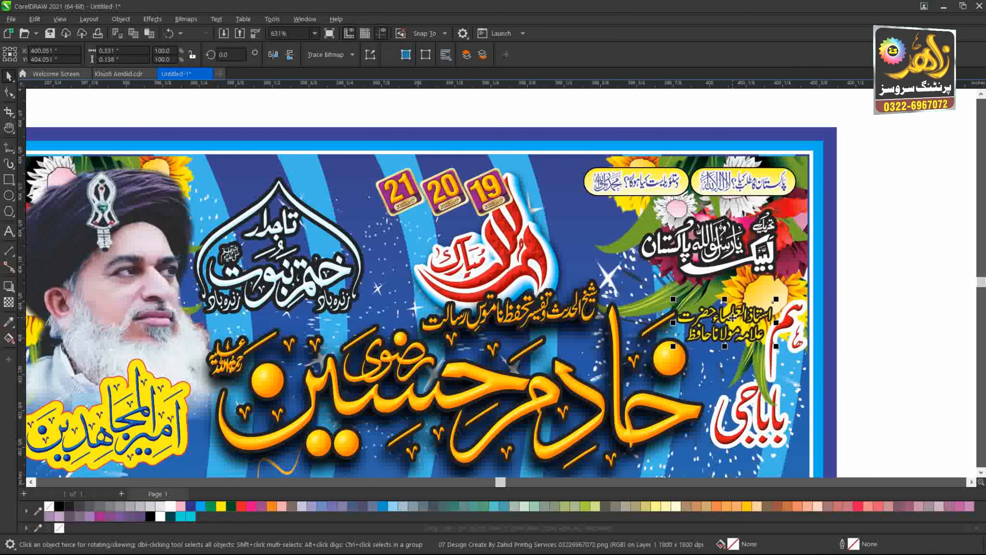
{"action": "left_click_drag", "start_coordinate": [733, 318], "coordinate": [721, 303]}
{"action": "left_click", "coordinate": [500, 247]}
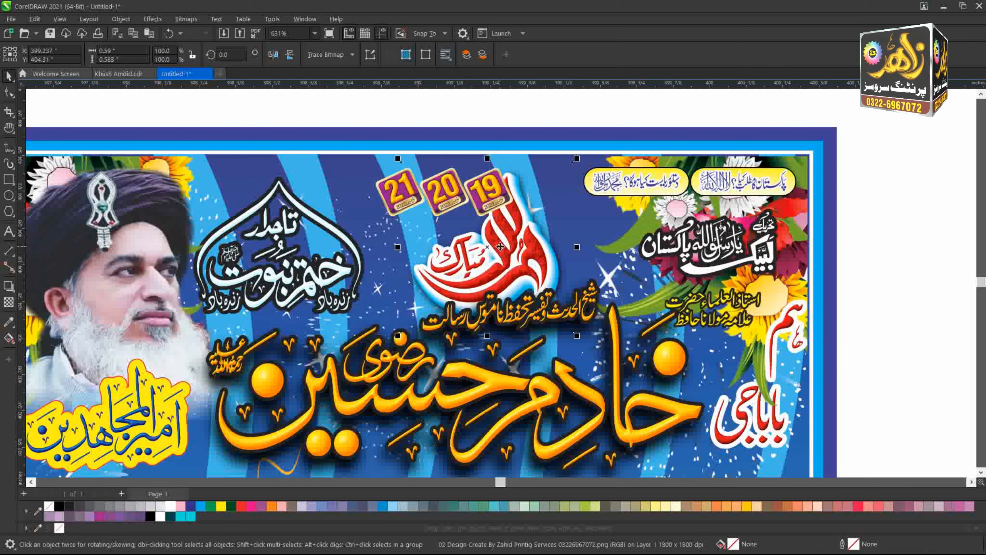
{"action": "left_click_drag", "start_coordinate": [500, 247], "coordinate": [546, 229]}
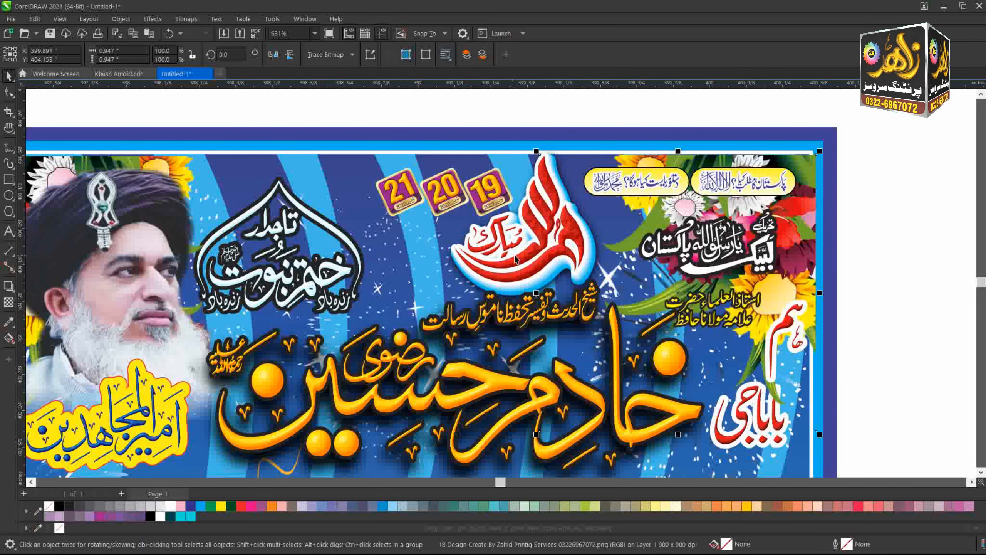
{"action": "key", "text": "ctrl+z"}
Nudge the 21, 20, 19 date labels left, away from the red-and-blue calligraphy.
{"action": "left_click", "coordinate": [442, 204]}
{"action": "key", "text": "Left"}
{"action": "key", "text": "Left"}
{"action": "key", "text": "Left"}
{"action": "key", "text": "Left"}
{"action": "key", "text": "Left"}
{"action": "key", "text": "Left"}
{"action": "key", "text": "Left"}
{"action": "key", "text": "Left"}
{"action": "key", "text": "Left"}
{"action": "key", "text": "Left"}
{"action": "key", "text": "Left"}
{"action": "key", "text": "Left"}
{"action": "key", "text": "Left"}
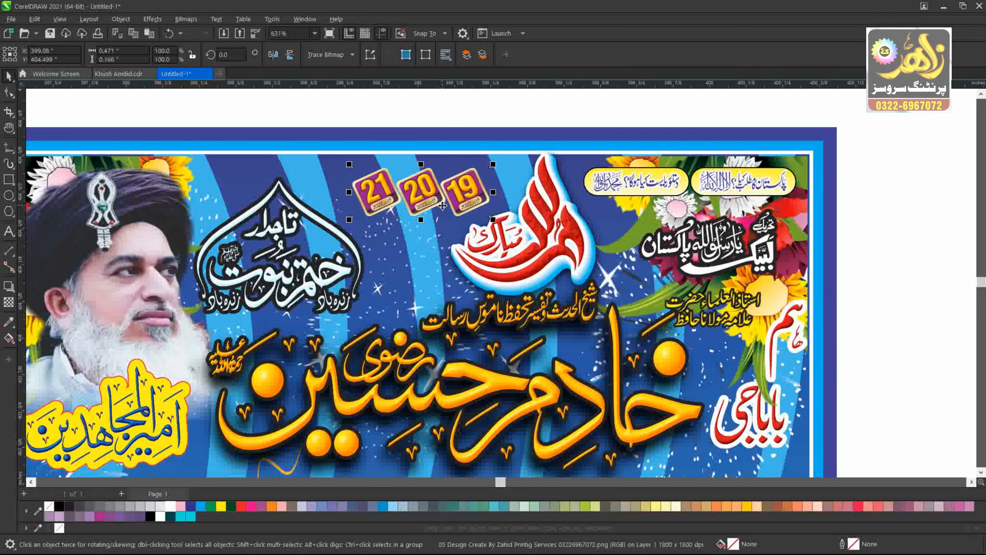
{"action": "key", "text": "Left"}
{"action": "key", "text": "Left"}
{"action": "left_click", "coordinate": [275, 296]}
{"action": "key", "text": "Up"}
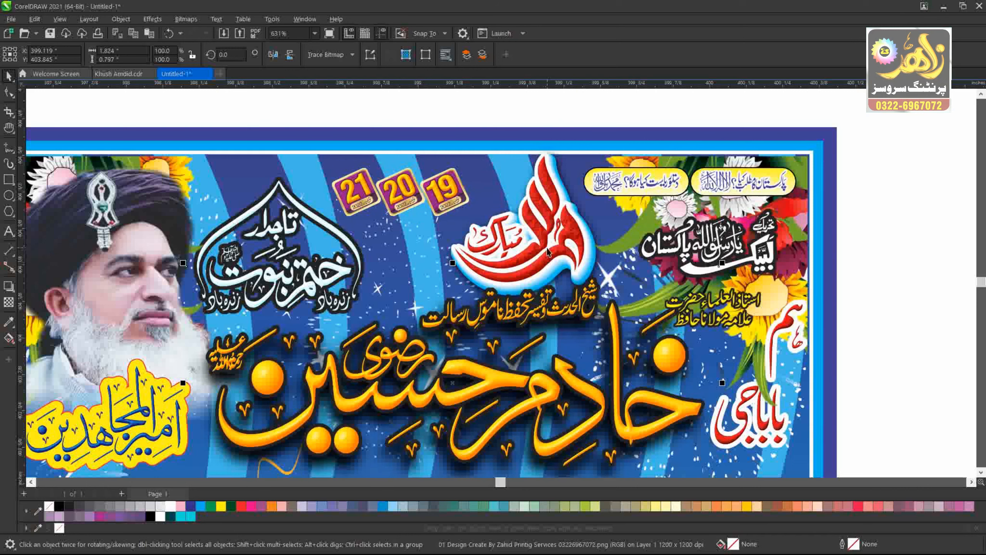
{"action": "key", "text": "ctrl+z"}
Scale the red-and-blue calligraphy down to 89.3%, nudge it up slightly, and enlarge the date labels to 117.4%.
{"action": "left_click", "coordinate": [543, 170]}
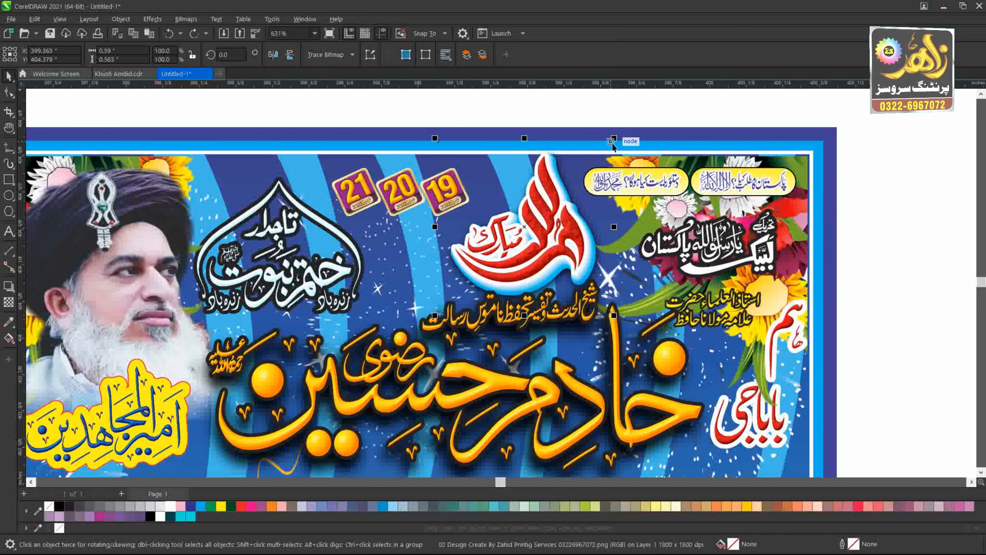
{"action": "left_click_drag", "start_coordinate": [611, 144], "coordinate": [613, 147]}
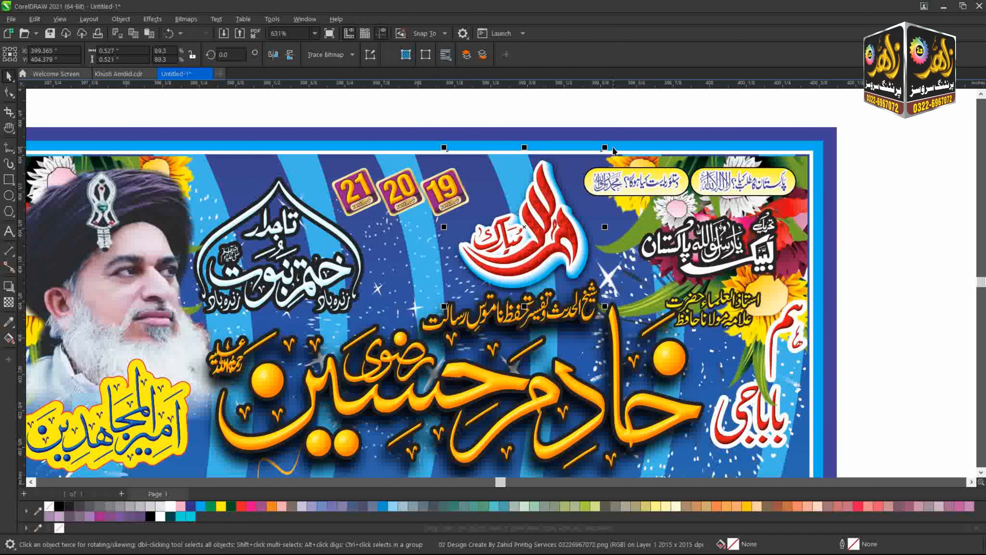
{"action": "key", "text": "Up"}
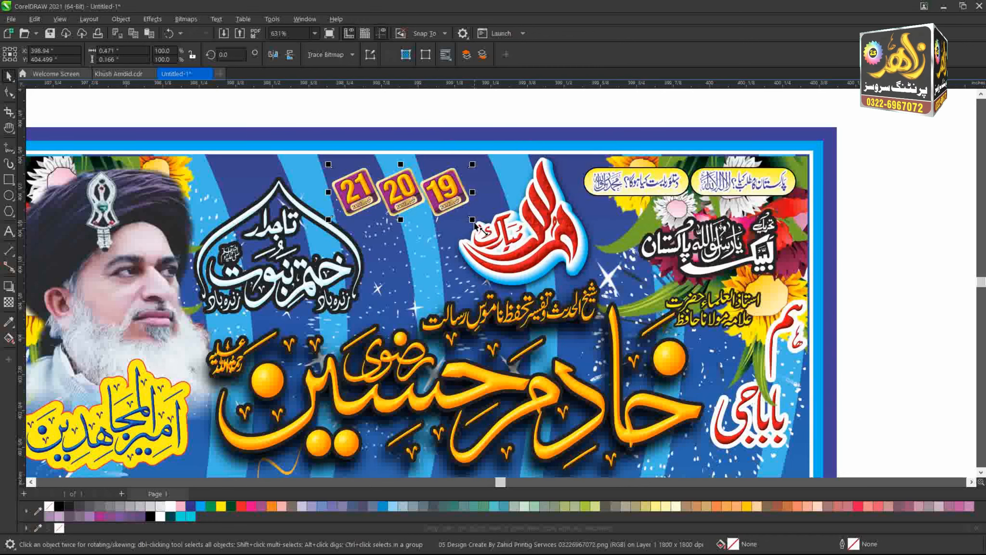
{"action": "left_click_drag", "start_coordinate": [472, 220], "coordinate": [497, 222]}
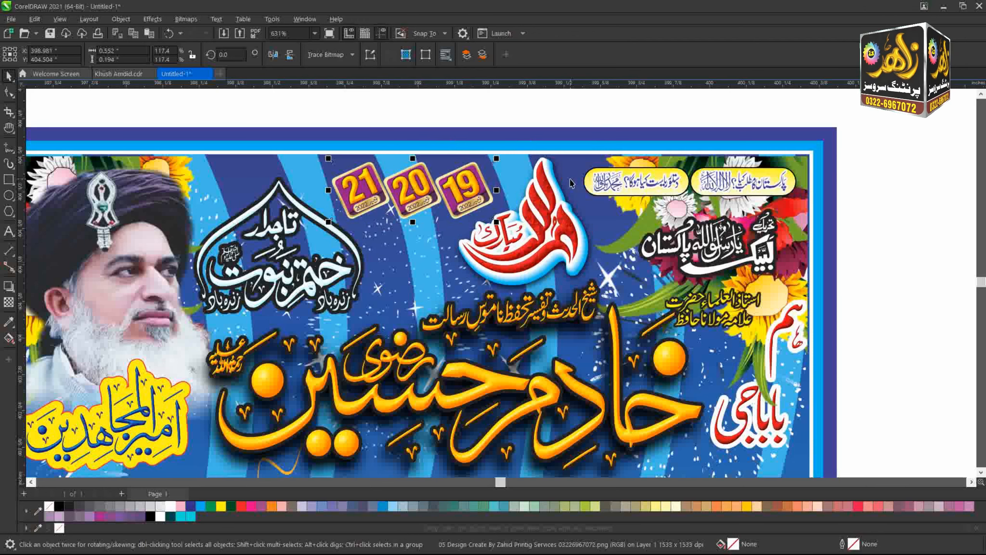
Fine-tune the position of the gold calligraphy inside the ornate frame, nudging it slightly right.
{"action": "key", "text": "F4"}
{"action": "left_click", "coordinate": [717, 414]}
{"action": "left_click", "coordinate": [494, 374]}
{"action": "key", "text": "Up"}
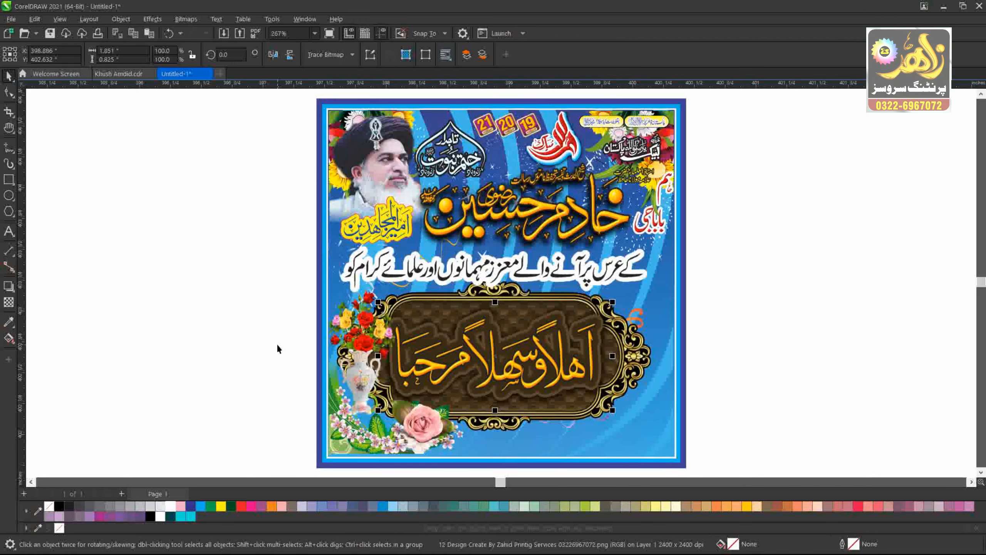
{"action": "key", "text": "Right"}
{"action": "key", "text": "Right"}
{"action": "key", "text": "Down"}
{"action": "left_click", "coordinate": [221, 314]}
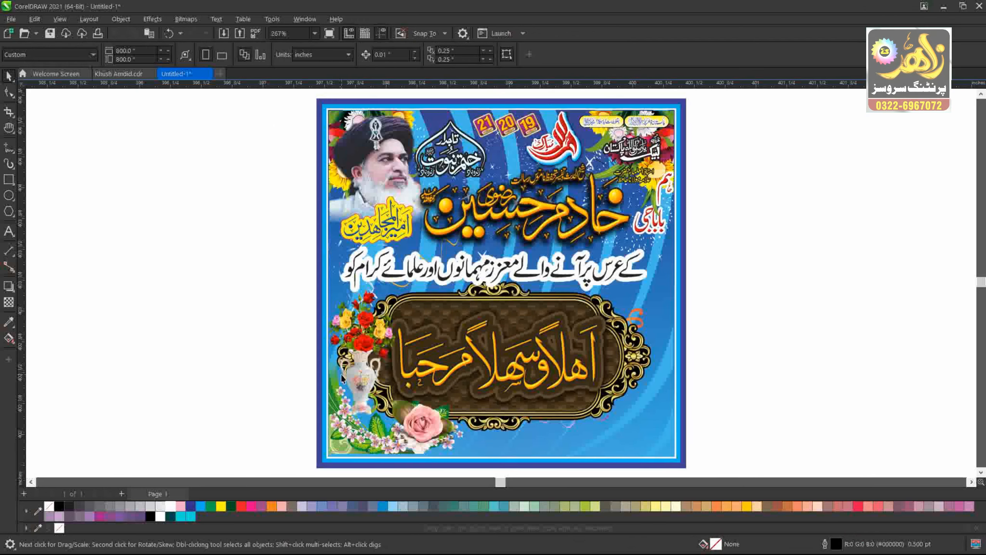
{"action": "left_click", "coordinate": [359, 376]}
{"action": "left_click", "coordinate": [756, 411]}
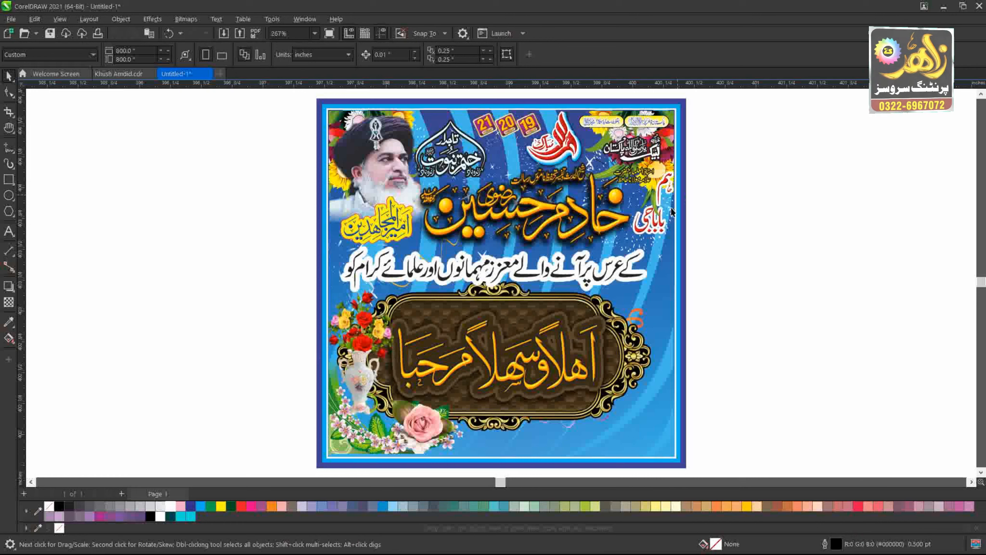
{"action": "left_click", "coordinate": [651, 216]}
{"action": "key", "text": "ctrl+Page_Down"}
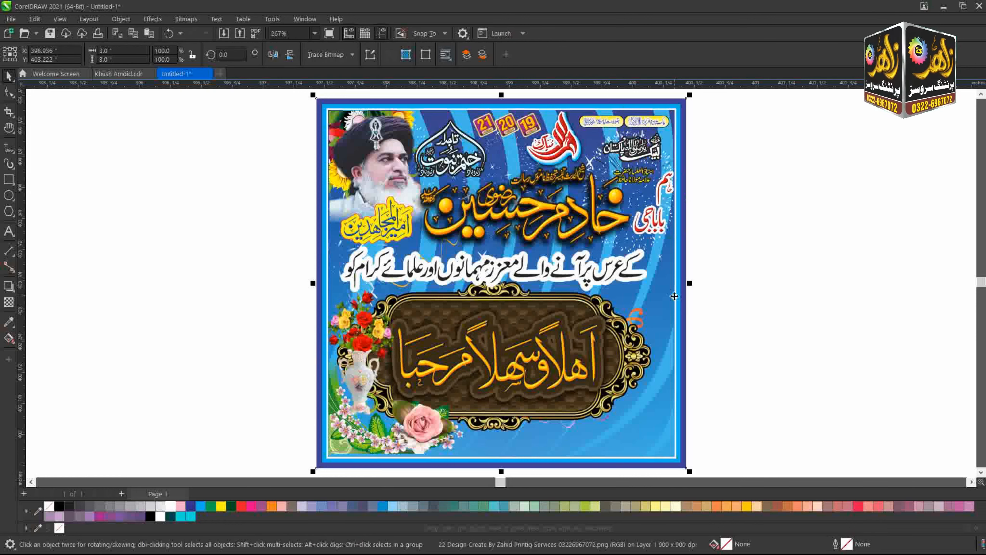
{"action": "key", "text": "ctrl+Page_Up"}
{"action": "left_click", "coordinate": [722, 286]}
{"action": "left_click", "coordinate": [663, 232]}
{"action": "left_click", "coordinate": [743, 260]}
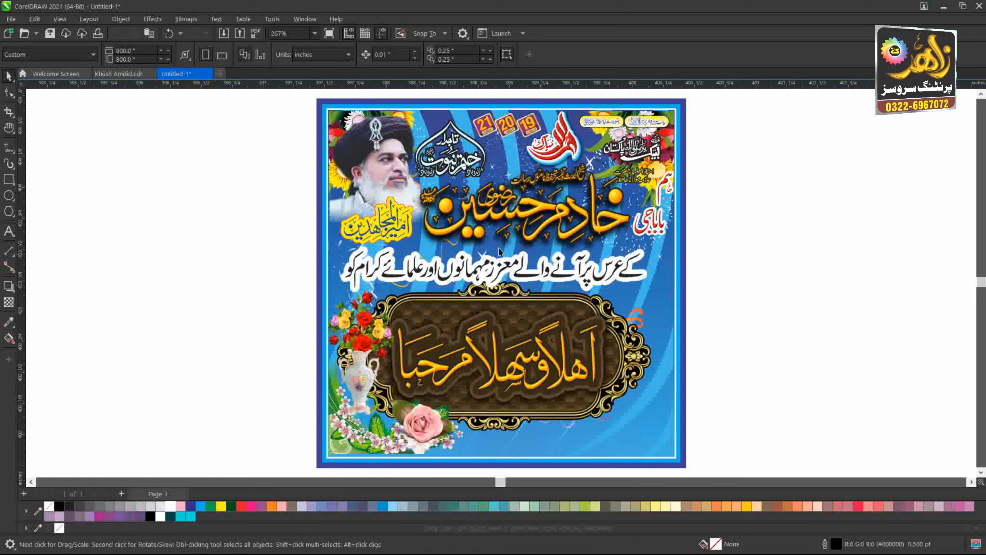
{"action": "key", "text": "F2"}
{"action": "left_click_drag", "start_coordinate": [283, 291], "coordinate": [749, 106]}
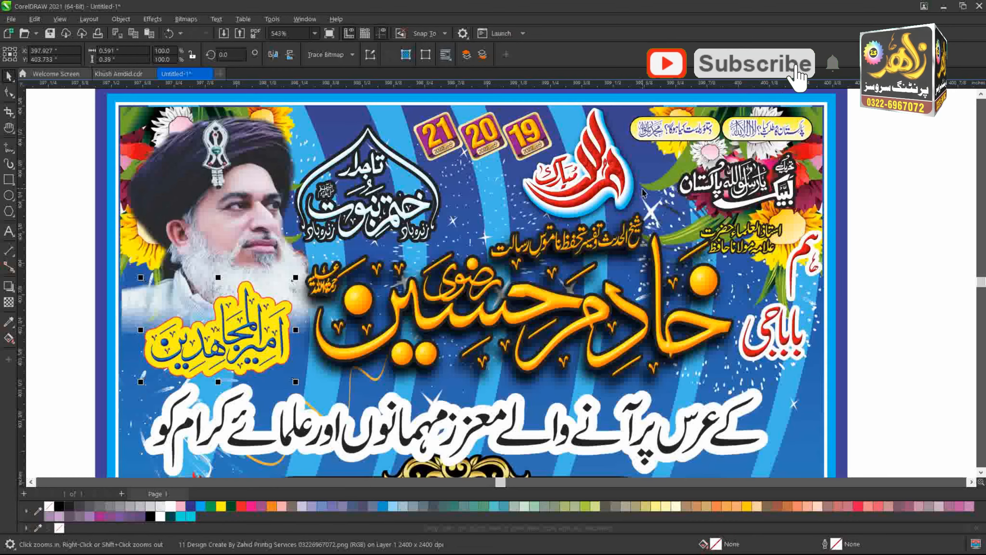
{"action": "key", "text": "F4"}
{"action": "left_click", "coordinate": [173, 236]}
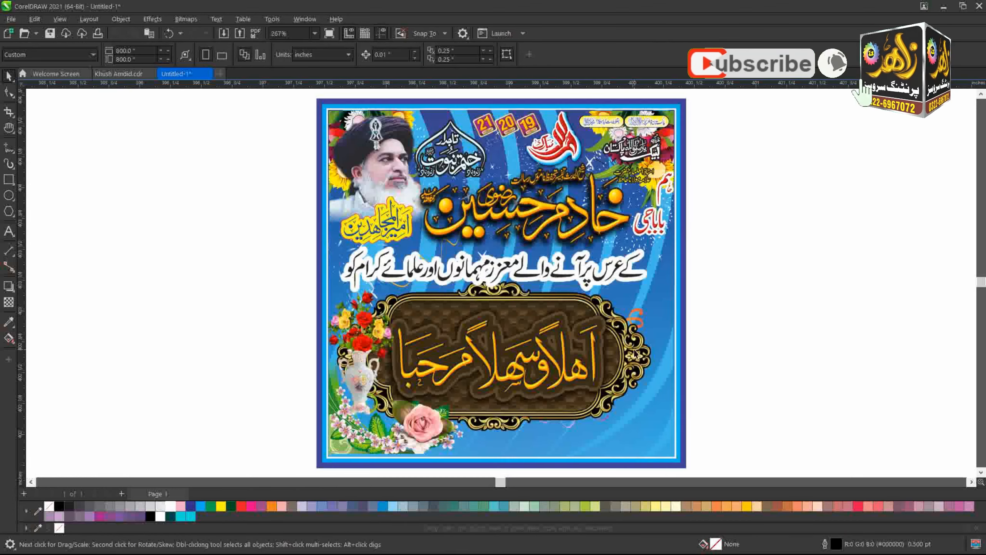
Switch to the Khush Amdid.cdr document and ungroup its leftmost finished poster.
{"action": "key", "text": "ctrl+Tab"}
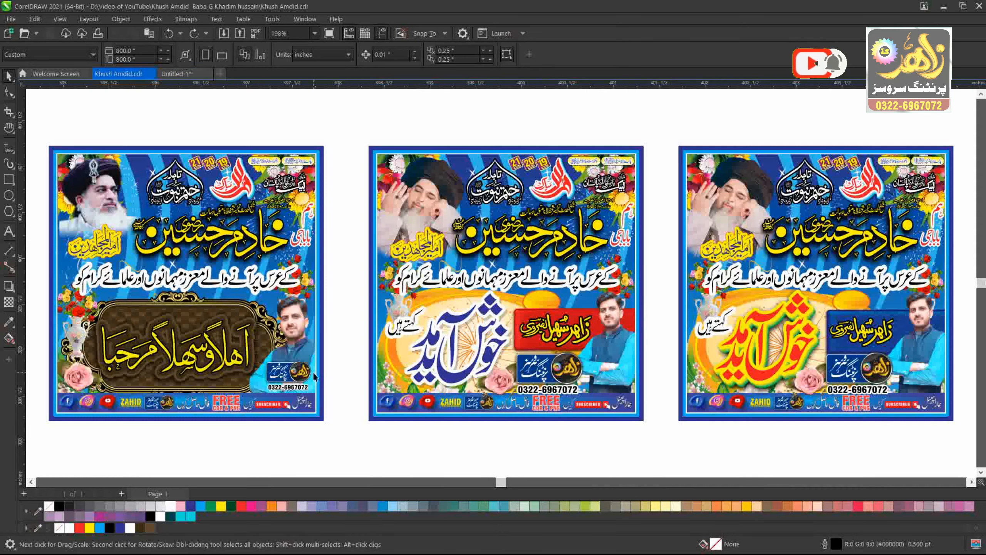
{"action": "left_click", "coordinate": [285, 336]}
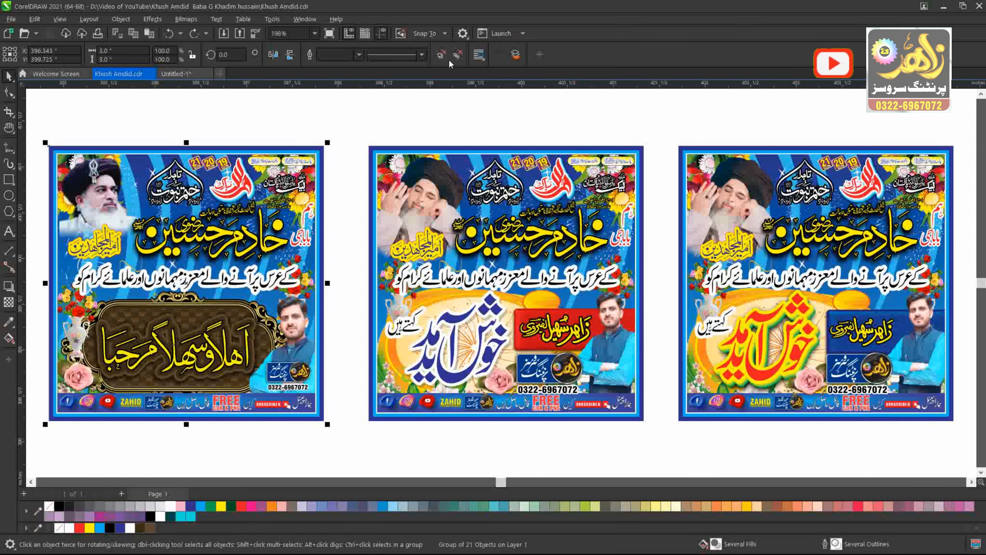
{"action": "key", "text": "ctrl+u"}
Copy the man's photo out of the leftmost poster's clipped artwork and paste it as a separate full image.
{"action": "left_click", "coordinate": [330, 326]}
{"action": "left_click", "coordinate": [292, 336]}
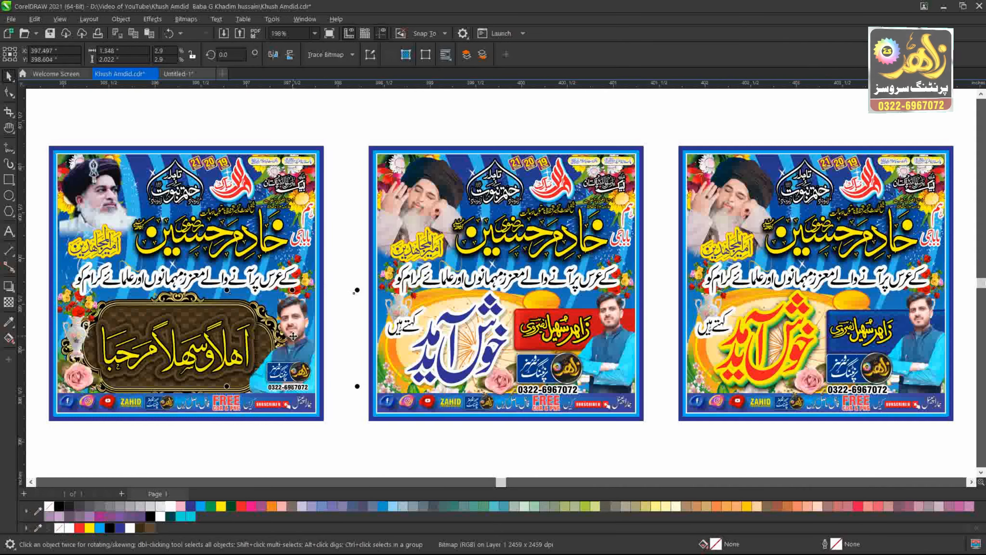
{"action": "key", "text": "ctrl+x"}
{"action": "key", "text": "ctrl+v"}
Copy the social-media footer strip out of the poster's clipped frame, and move it together with the photo copy down and right.
{"action": "left_click", "coordinate": [178, 405]}
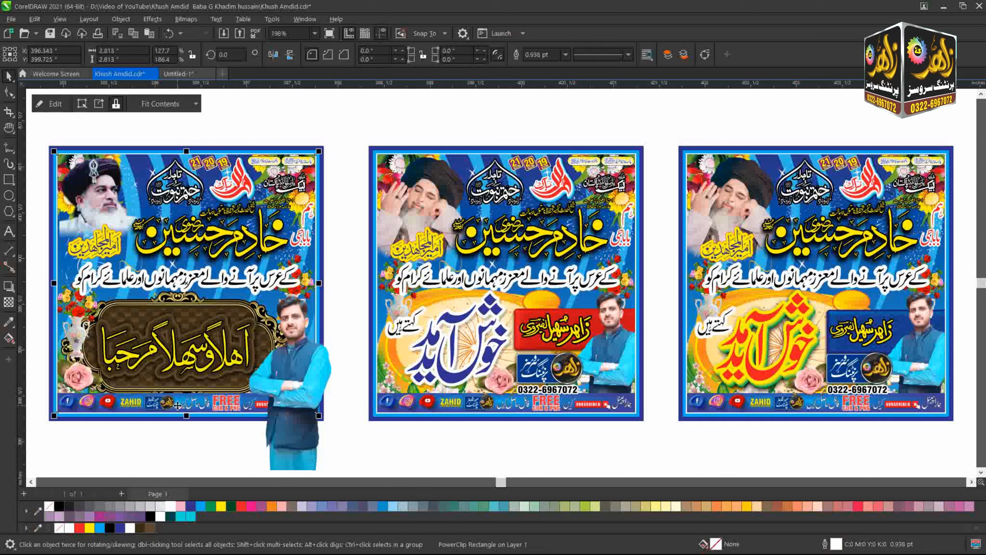
{"action": "left_click", "coordinate": [177, 405], "text": "ctrl"}
{"action": "key", "text": "ctrl+c"}
{"action": "key", "text": "ctrl+v"}
{"action": "left_click", "coordinate": [315, 376], "text": "shift"}
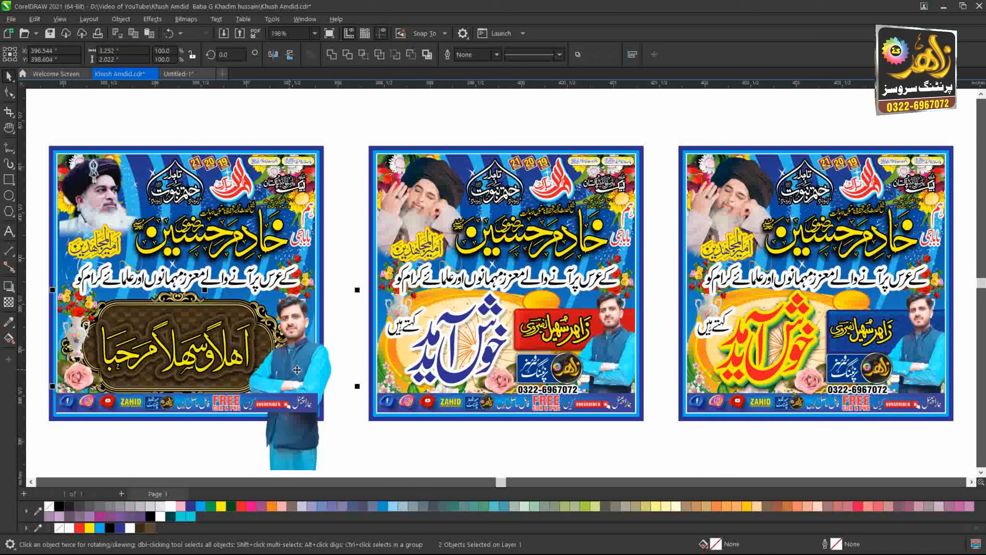
{"action": "left_click_drag", "start_coordinate": [319, 377], "coordinate": [363, 425]}
Copy the logo with its phone number, the man's photo and the footer strip, and paste them into the Untitled-1 document.
{"action": "left_click", "coordinate": [274, 388]}
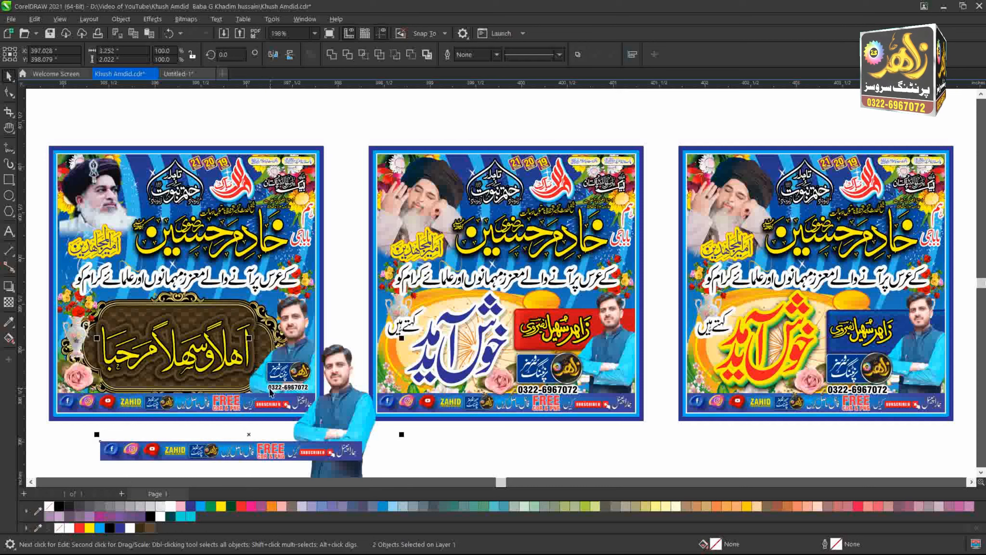
{"action": "left_click", "coordinate": [270, 389]}
{"action": "left_click", "coordinate": [280, 371], "text": "shift"}
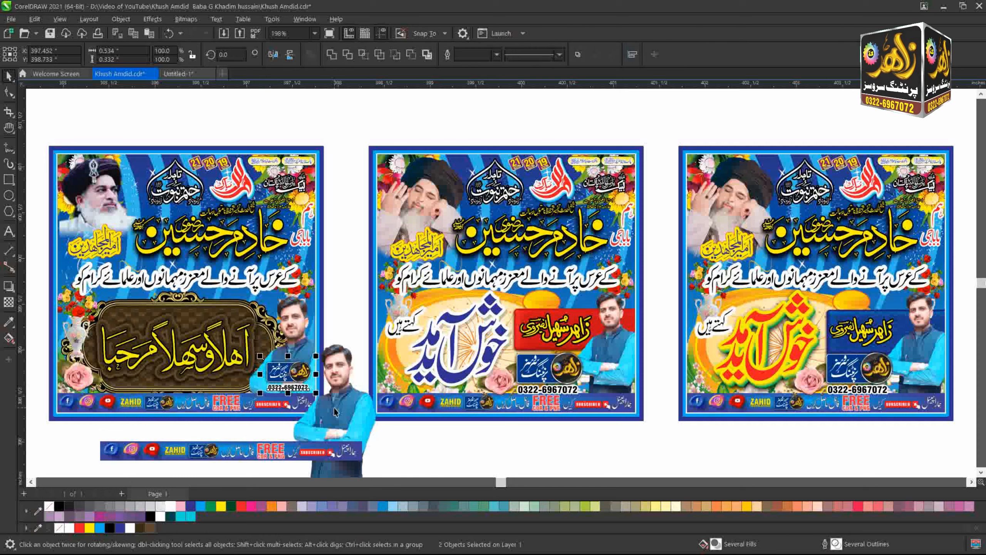
{"action": "left_click", "coordinate": [337, 419], "text": "shift"}
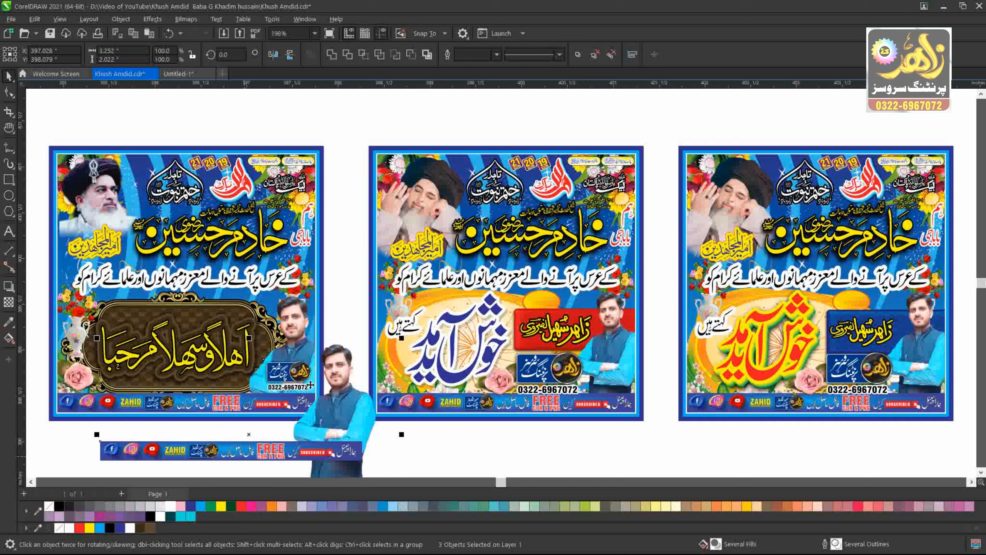
{"action": "key", "text": "ctrl+Tab"}
{"action": "key", "text": "ctrl+v"}
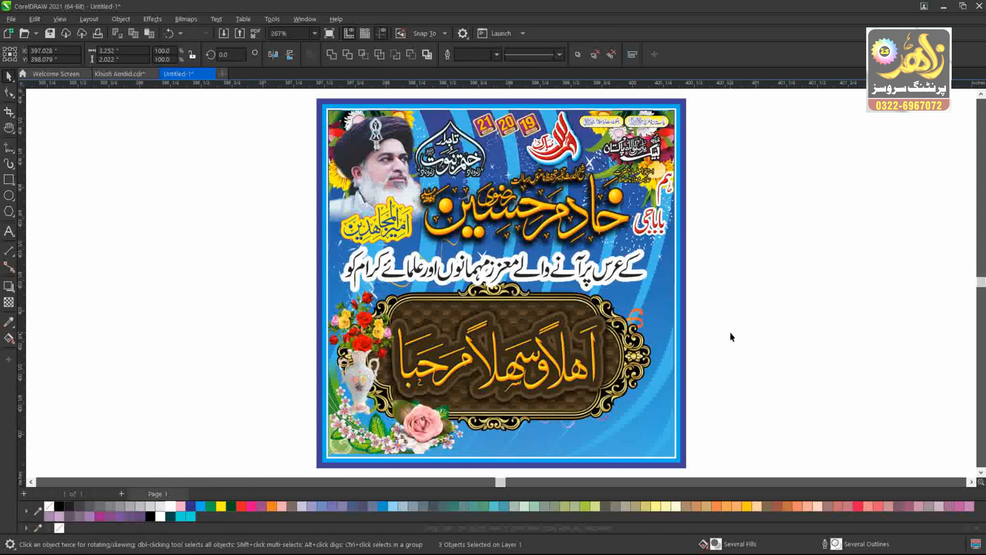
Align the pasted footer strip to the bottom and left edges of the new poster.
{"action": "key", "text": "F4"}
{"action": "left_click_drag", "start_coordinate": [661, 231], "coordinate": [661, 230]}
{"action": "key", "text": "F2"}
{"action": "left_click_drag", "start_coordinate": [777, 286], "coordinate": [322, 144]}
{"action": "left_click", "coordinate": [714, 206]}
{"action": "left_click", "coordinate": [583, 350]}
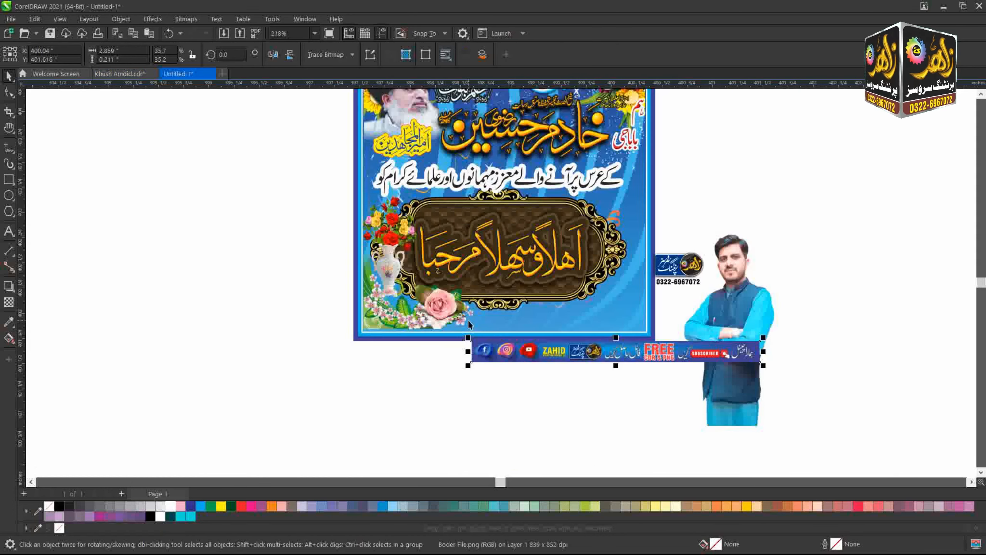
{"action": "left_click", "coordinate": [480, 318], "text": "shift"}
{"action": "left_click", "coordinate": [600, 299], "text": "shift"}
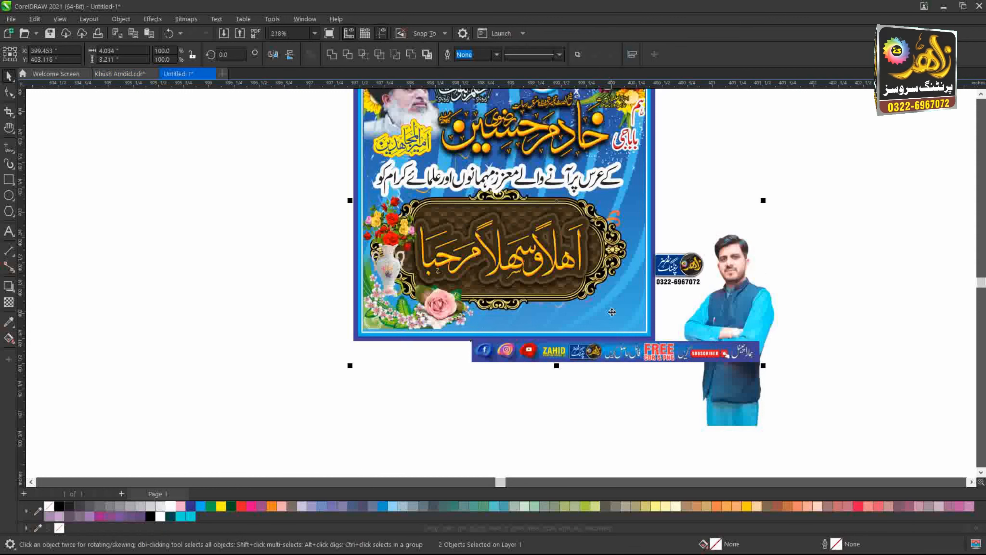
{"action": "key", "text": "b"}
{"action": "key", "text": "l"}
{"action": "key", "text": "Escape"}
{"action": "left_click", "coordinate": [555, 334]}
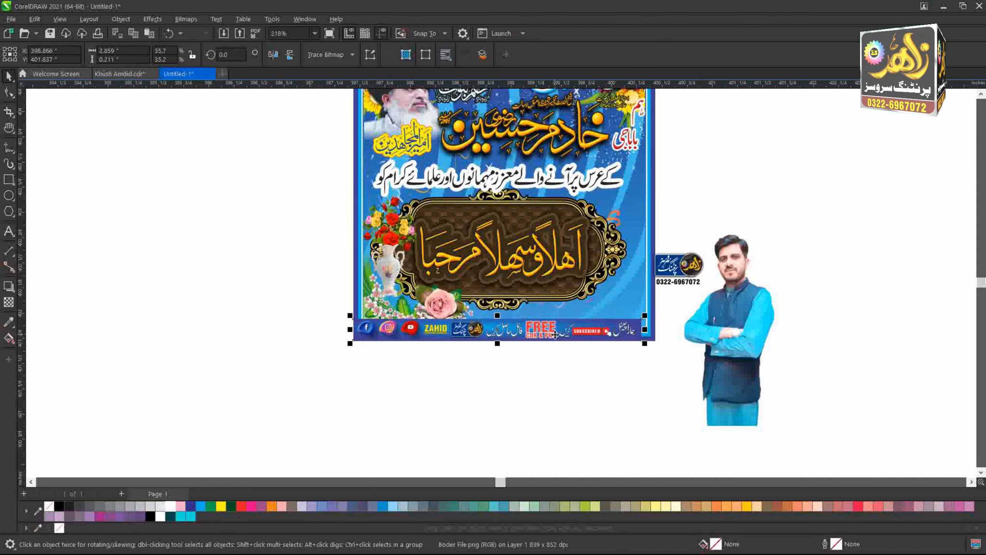
Nudge the footer strip up and right inside the poster's border and shrink it slightly to about 2.8 in wide.
{"action": "key", "text": "Up"}
{"action": "key", "text": "Up"}
{"action": "key", "text": "Up"}
{"action": "key", "text": "Up"}
{"action": "key", "text": "Up"}
{"action": "key", "text": "Up"}
{"action": "key", "text": "Up"}
{"action": "key", "text": "Up"}
{"action": "key", "text": "Up"}
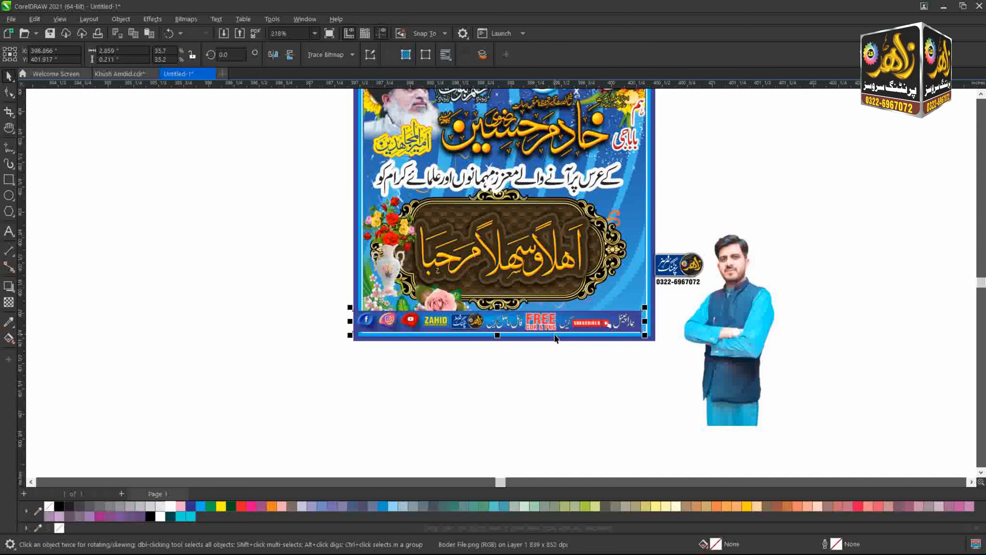
{"action": "key", "text": "Right"}
{"action": "key", "text": "Right"}
{"action": "key", "text": "Right"}
{"action": "key", "text": "Right"}
{"action": "key", "text": "Right"}
{"action": "key", "text": "Right"}
{"action": "key", "text": "Right"}
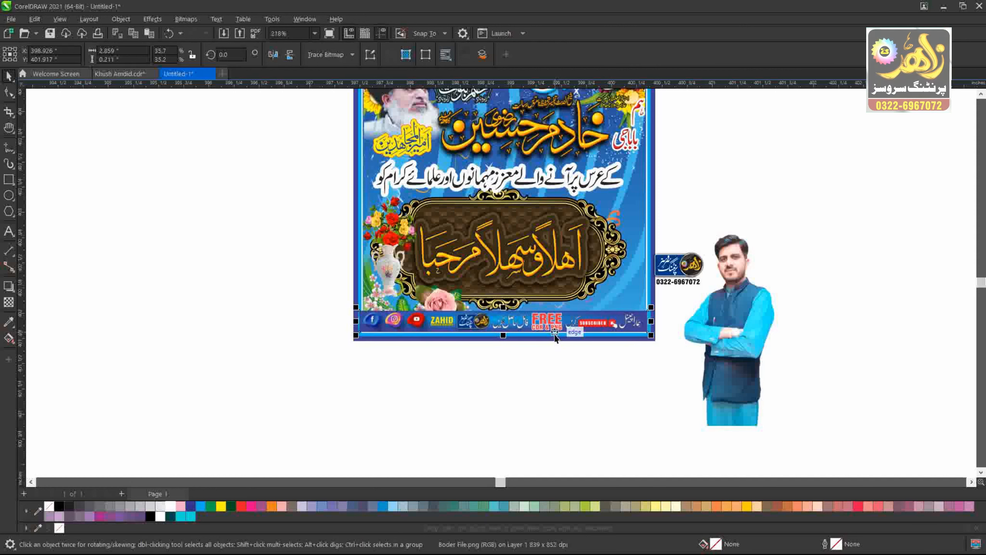
{"action": "left_click", "coordinate": [651, 342], "text": "shift"}
Crop the lower body and empty left margin off the man's photo, leaving it about 0.88 × 1.37 in.
{"action": "left_click", "coordinate": [730, 352]}
{"action": "key", "text": "F2"}
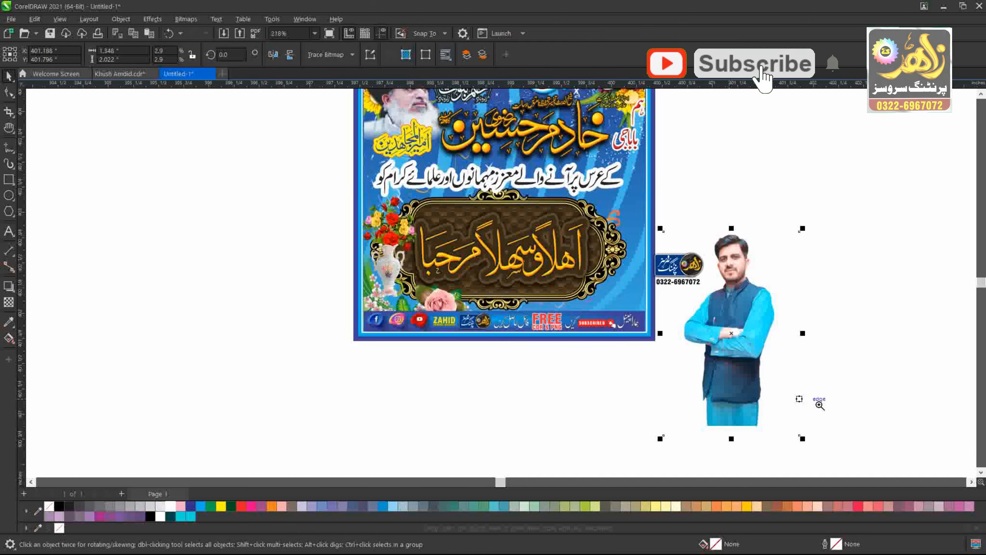
{"action": "left_click_drag", "start_coordinate": [830, 408], "coordinate": [289, 170]}
{"action": "scroll", "coordinate": [788, 232], "scroll_direction": "down", "scroll_amount": 2}
{"action": "key", "text": "F10"}
{"action": "left_click_drag", "start_coordinate": [818, 143], "coordinate": [868, 421]}
{"action": "key", "text": "Left"}
{"action": "key", "text": "Left"}
{"action": "key", "text": "Left"}
{"action": "key", "text": "Left"}
{"action": "key", "text": "Left"}
{"action": "left_click_drag", "start_coordinate": [683, 358], "coordinate": [869, 420]}
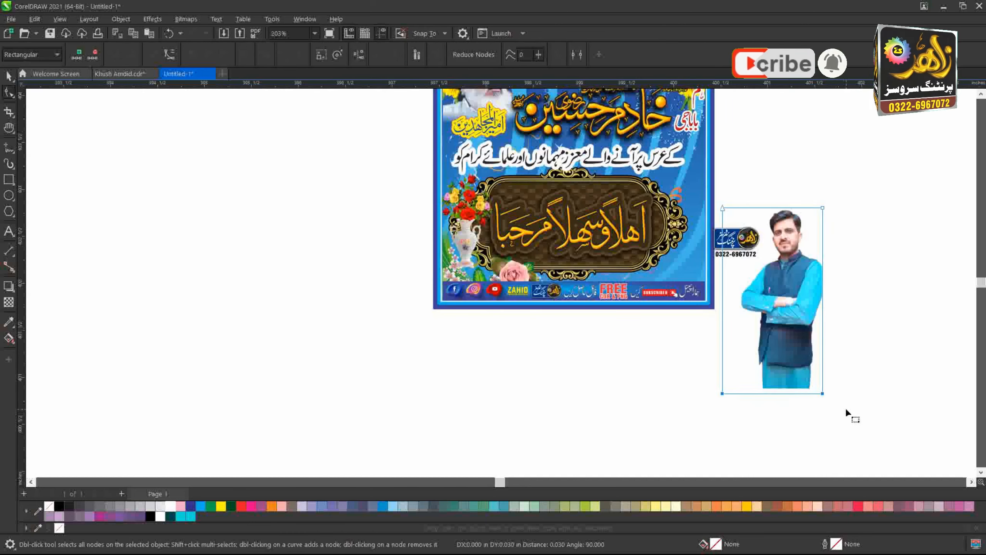
{"action": "key", "text": "Up"}
{"action": "key", "text": "Up"}
{"action": "key", "text": "Up"}
{"action": "key", "text": "Up"}
{"action": "key", "text": "Up"}
{"action": "key", "text": "Up"}
{"action": "left_click_drag", "start_coordinate": [696, 151], "coordinate": [744, 379]}
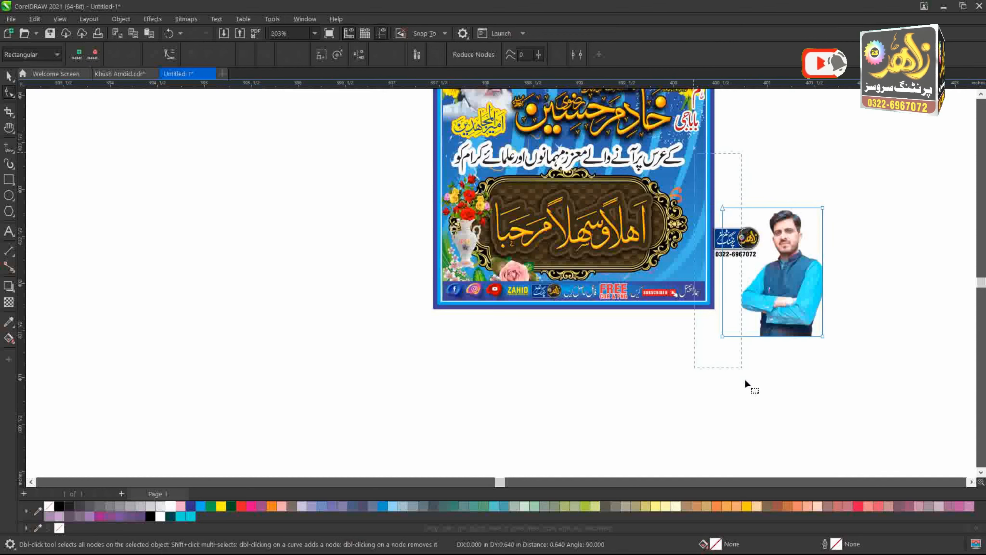
{"action": "key", "text": "Right"}
{"action": "key", "text": "Right"}
{"action": "key", "text": "Right"}
{"action": "key", "text": "space"}
Place the cropped photo over the poster's lower right corner and bring the footer strip in front of it.
{"action": "key", "text": "F2"}
{"action": "left_click_drag", "start_coordinate": [868, 372], "coordinate": [319, 153]}
{"action": "left_click_drag", "start_coordinate": [823, 361], "coordinate": [629, 295]}
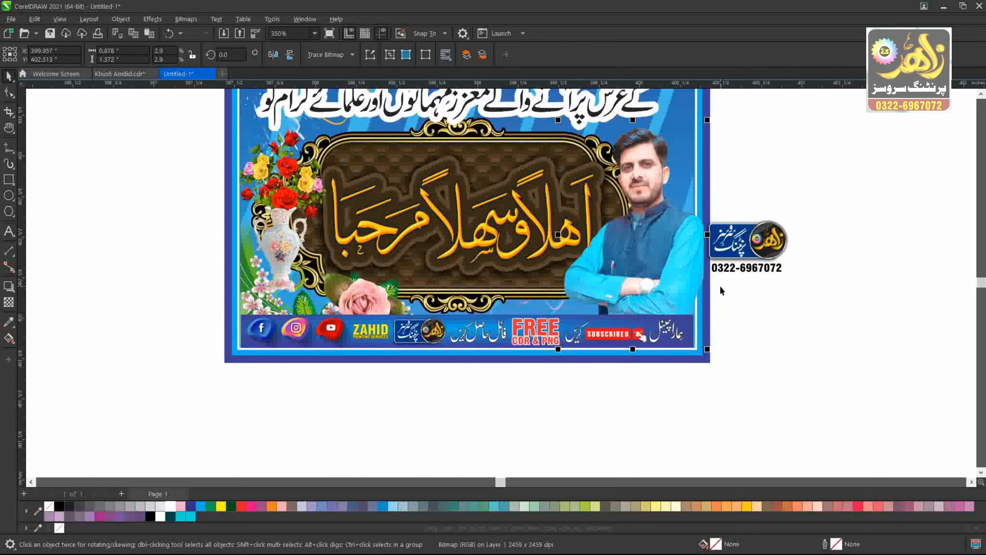
{"action": "key", "text": "shift+Page_Up"}
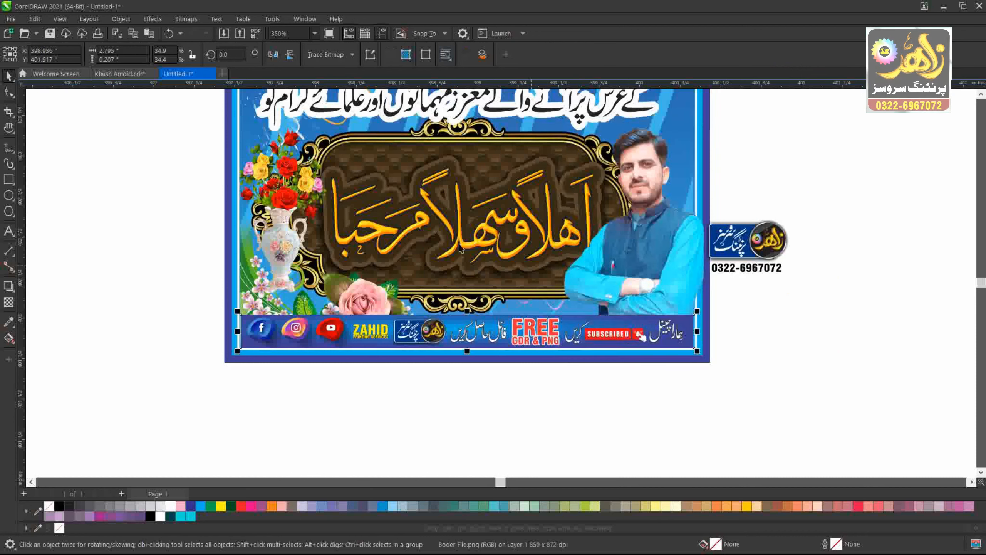
Shift the man's photo slightly right and crop its right side to the poster border, leaving it about 0.74 in wide.
{"action": "left_click", "coordinate": [452, 241]}
{"action": "left_click", "coordinate": [675, 251]}
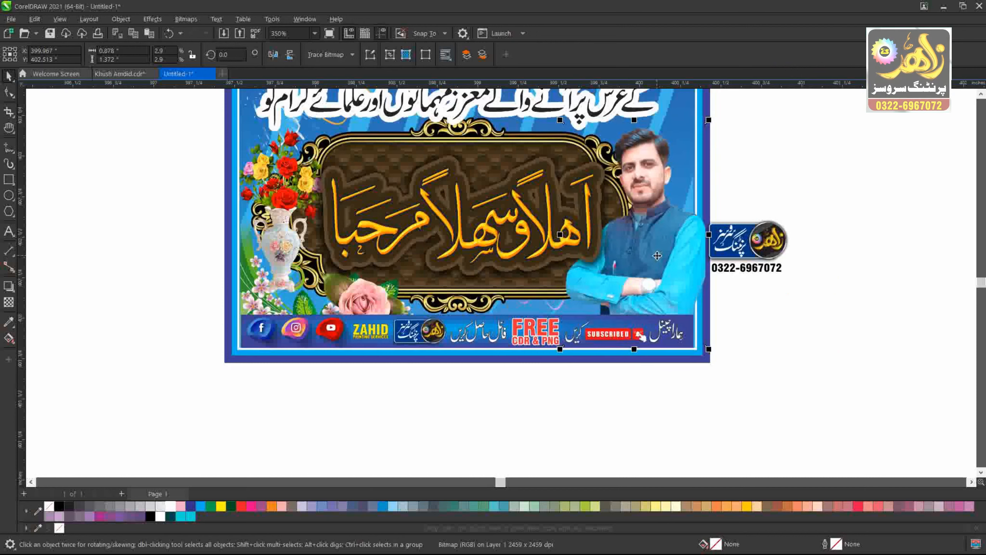
{"action": "left_click_drag", "start_coordinate": [675, 250], "coordinate": [686, 249]}
{"action": "key", "text": "F10"}
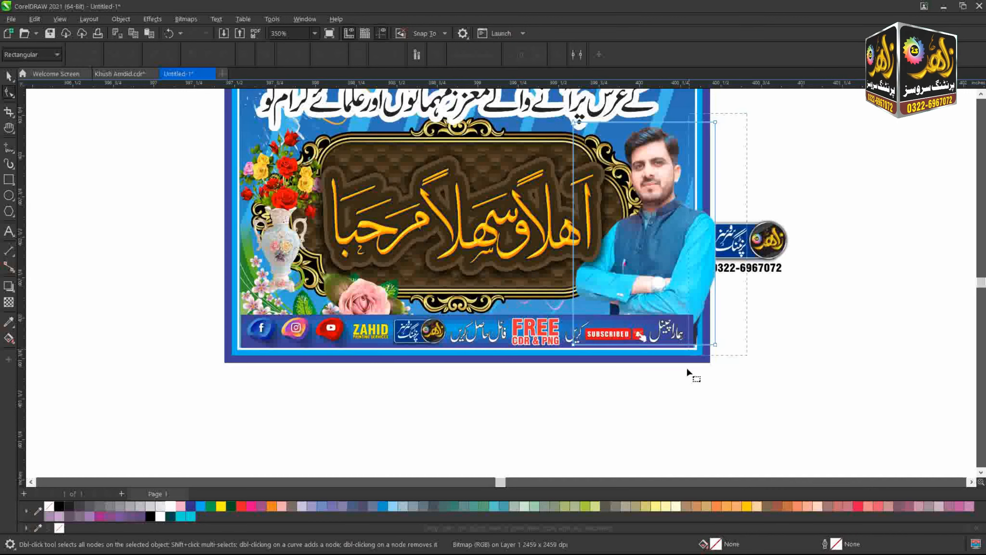
{"action": "key", "text": "space"}
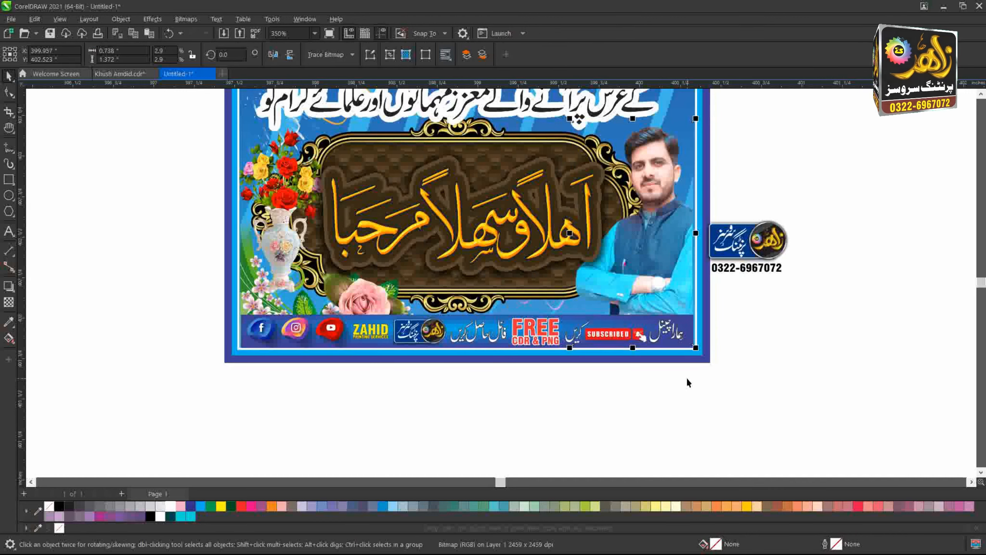
{"action": "key", "text": "Right"}
Nudge the gold calligraphy and its ornate frame left, away from the man's photo.
{"action": "left_click", "coordinate": [463, 252]}
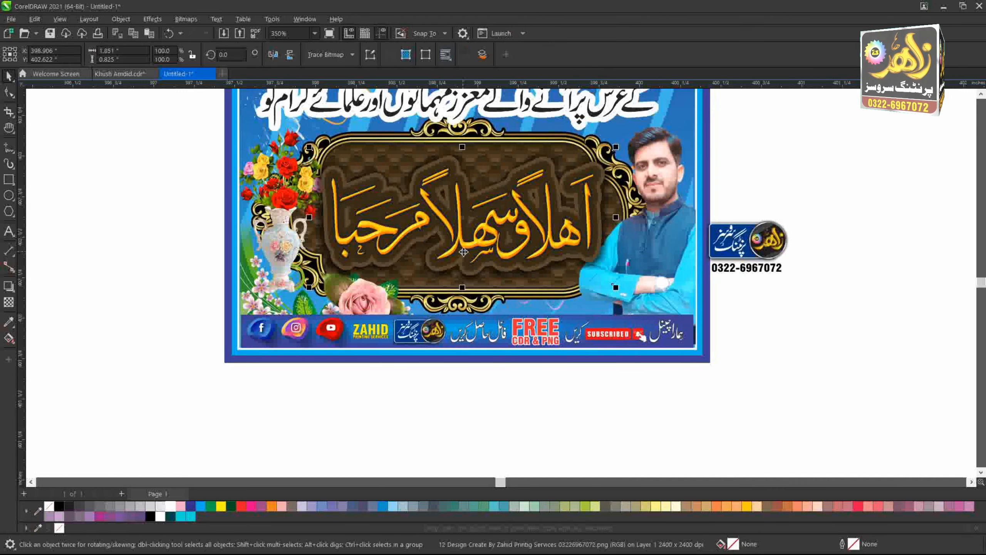
{"action": "left_click", "coordinate": [412, 143], "text": "shift"}
{"action": "key", "text": "Left"}
{"action": "key", "text": "Left"}
{"action": "key", "text": "Left"}
{"action": "key", "text": "Left"}
{"action": "key", "text": "Left"}
{"action": "key", "text": "Left"}
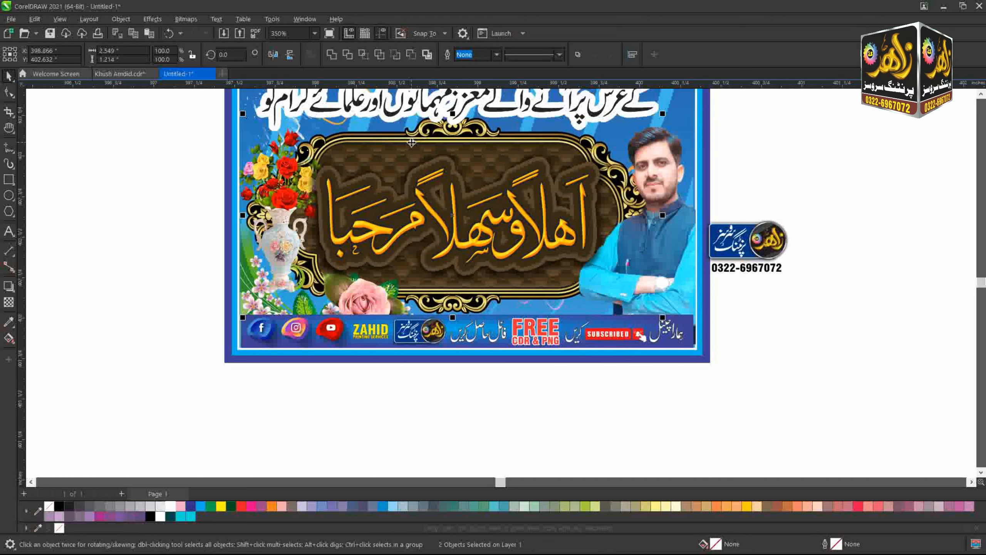
{"action": "left_click", "coordinate": [171, 225]}
Place the logo and phone number group over the lower part of the man's photo, enlarged to about 0.66 × 0.41 in.
{"action": "left_click", "coordinate": [762, 246]}
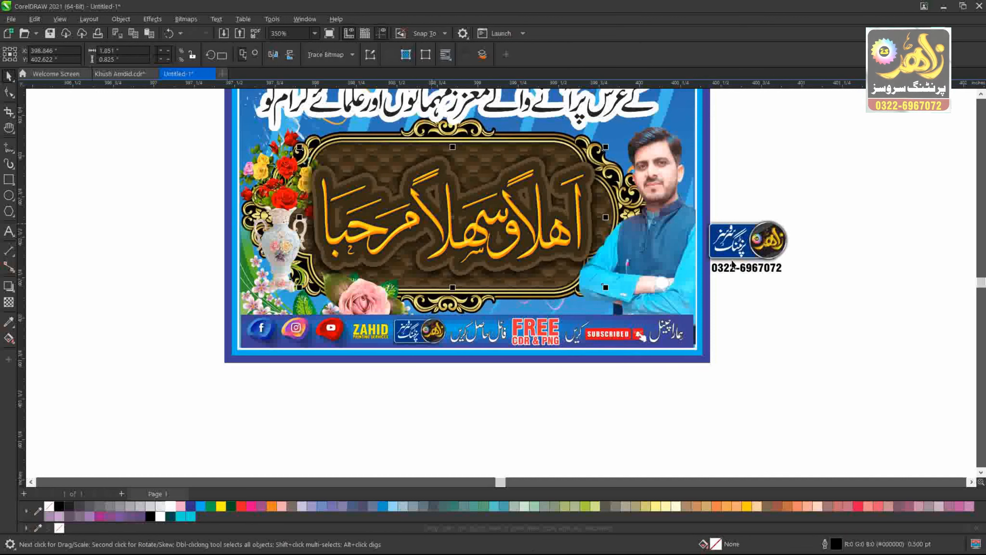
{"action": "left_click_drag", "start_coordinate": [763, 245], "coordinate": [655, 273]}
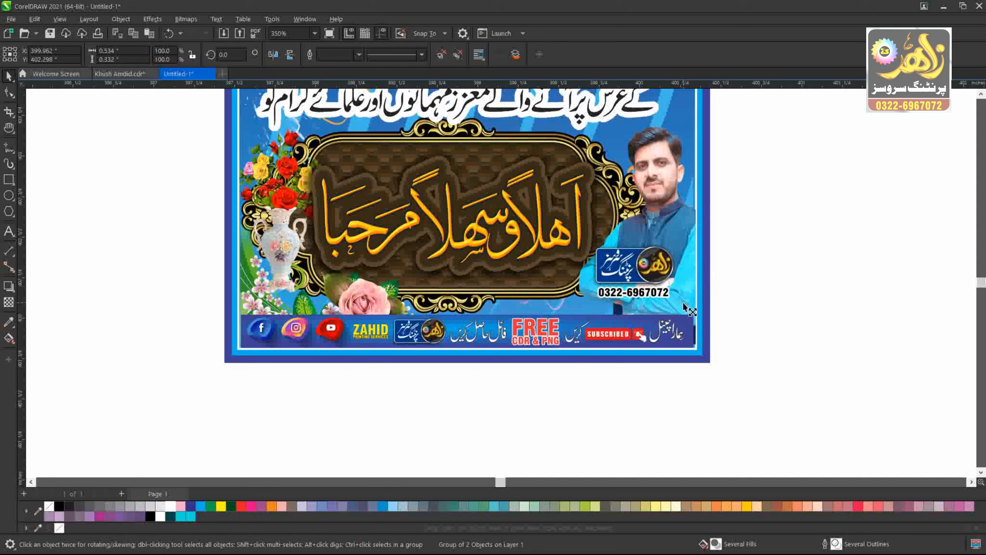
{"action": "left_click_drag", "start_coordinate": [685, 305], "coordinate": [691, 316]}
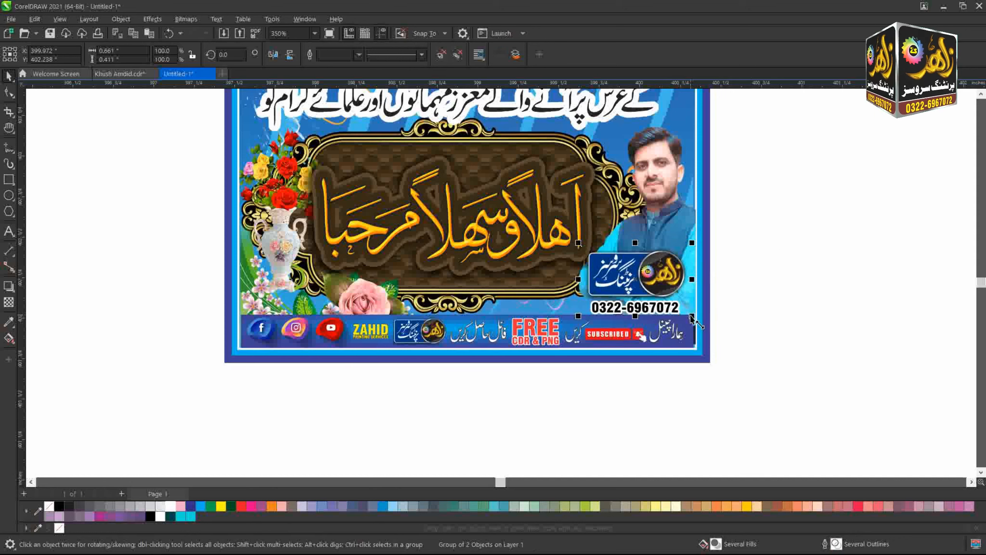
{"action": "key", "text": "Right"}
Ungroup the logo from the phone number and nudge the logo slightly right.
{"action": "key", "text": "ctrl+u"}
{"action": "left_click", "coordinate": [736, 311]}
{"action": "left_click", "coordinate": [640, 292]}
{"action": "key", "text": "Right"}
{"action": "key", "text": "Right"}
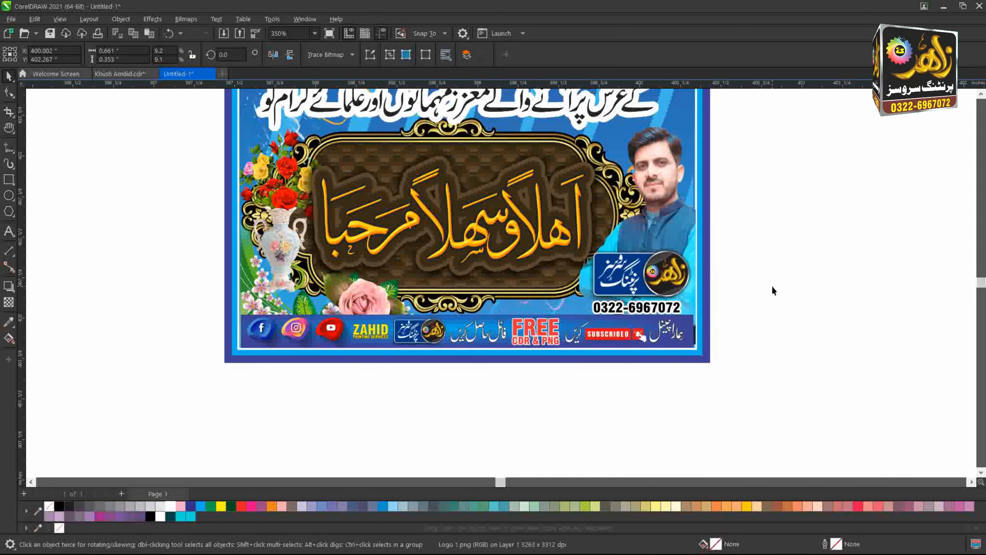
{"action": "left_click", "coordinate": [772, 289]}
Shrink the pink rose slightly and nudge it right and up above the footer strip.
{"action": "key", "text": "F4"}
{"action": "left_click", "coordinate": [432, 426]}
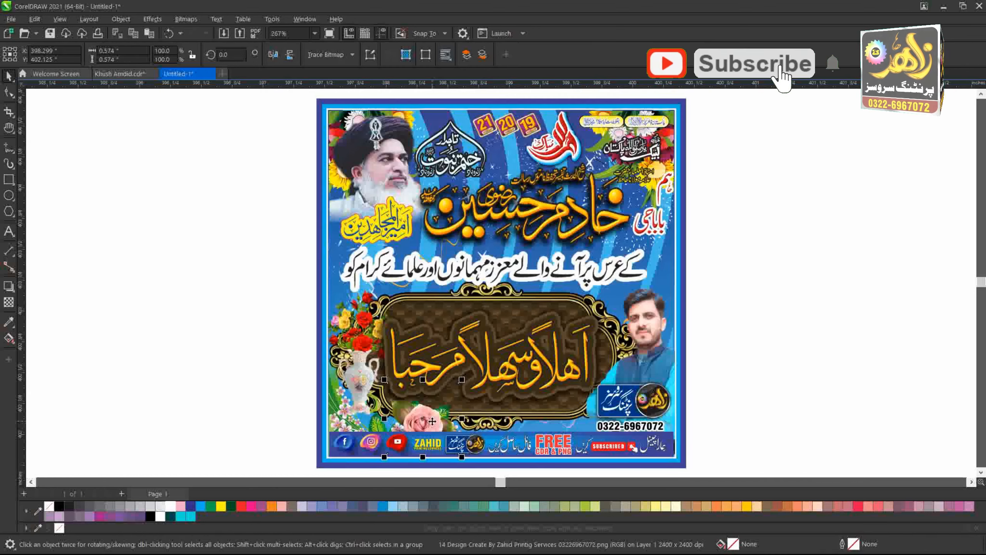
{"action": "left_click_drag", "start_coordinate": [462, 457], "coordinate": [454, 459]}
{"action": "key", "text": "Right"}
{"action": "key", "text": "Right"}
{"action": "key", "text": "Right"}
{"action": "key", "text": "Right"}
{"action": "key", "text": "Right"}
{"action": "key", "text": "Right"}
{"action": "key", "text": "Up"}
{"action": "key", "text": "Escape"}
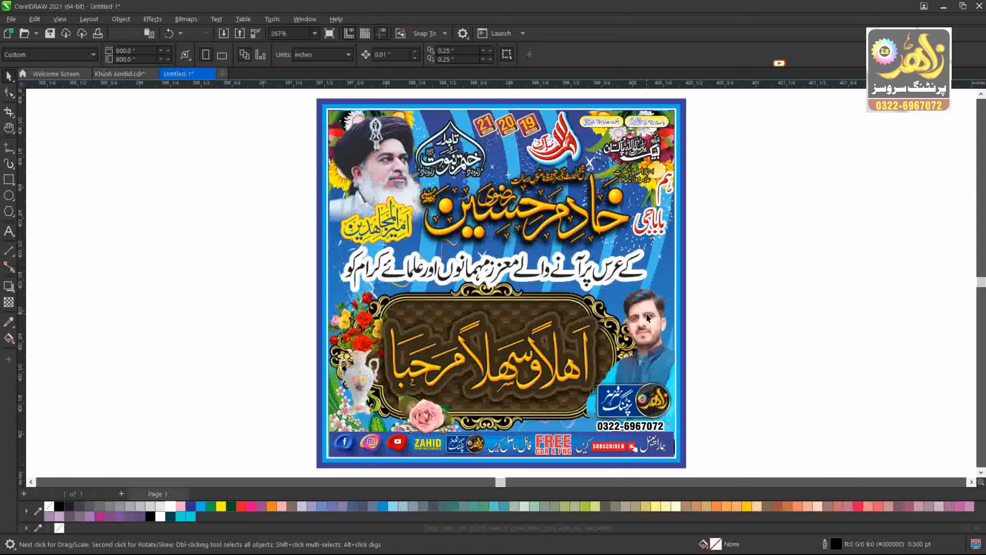
Add the bold title "1 Design PNG" in Arial 24 pt and center it above the poster.
{"action": "scroll", "coordinate": [355, 235], "scroll_direction": "down", "scroll_amount": 2}
{"action": "left_click_drag", "start_coordinate": [310, 146], "coordinate": [850, 359]}
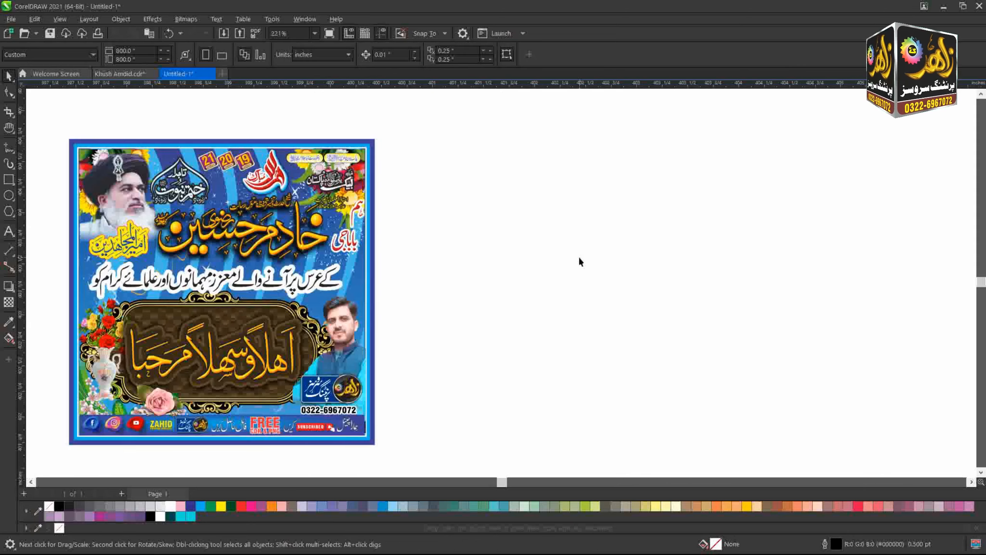
{"action": "key", "text": "ctrl+i"}
{"action": "key", "text": "Escape"}
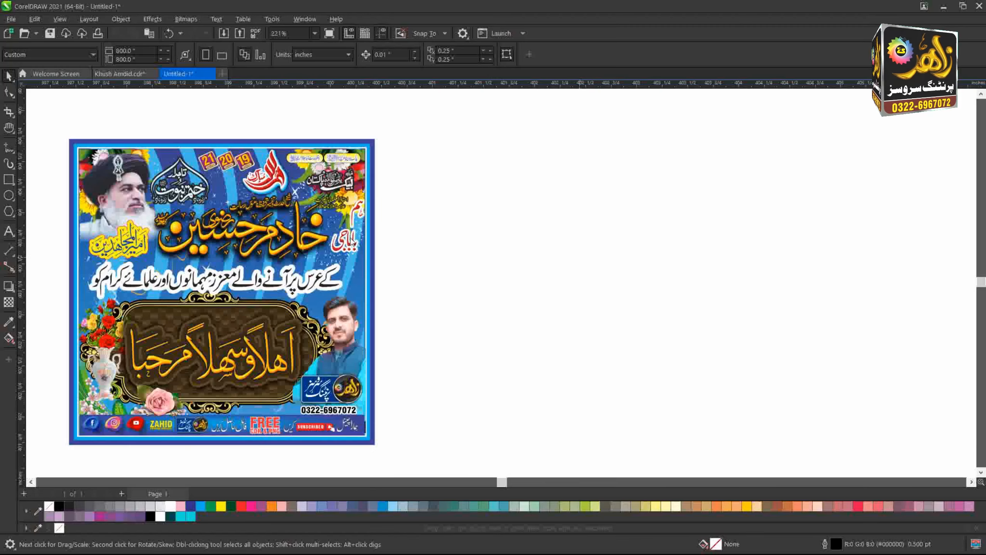
{"action": "key", "text": "F7"}
{"action": "key", "text": "F8"}
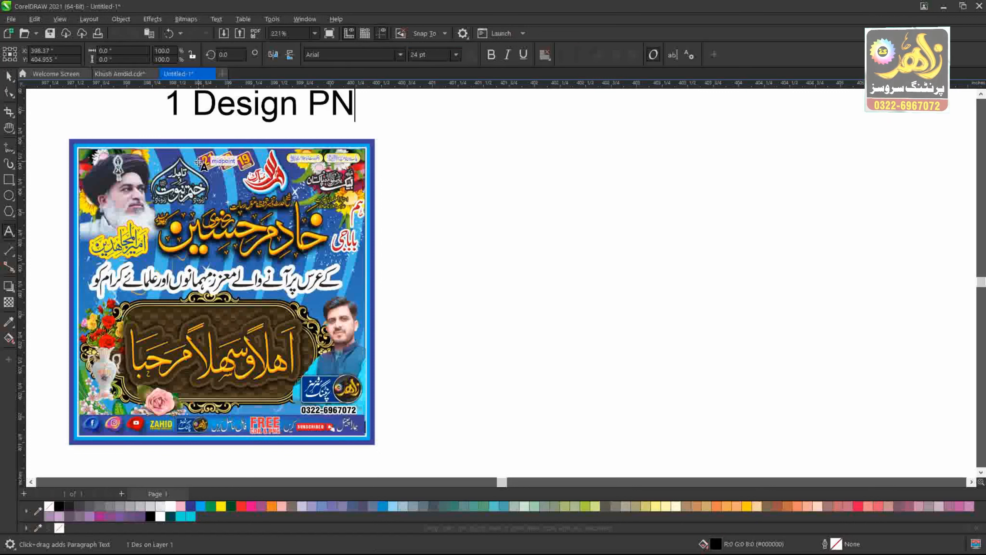
{"action": "key", "text": "ctrl+space"}
{"action": "left_click", "coordinate": [488, 56]}
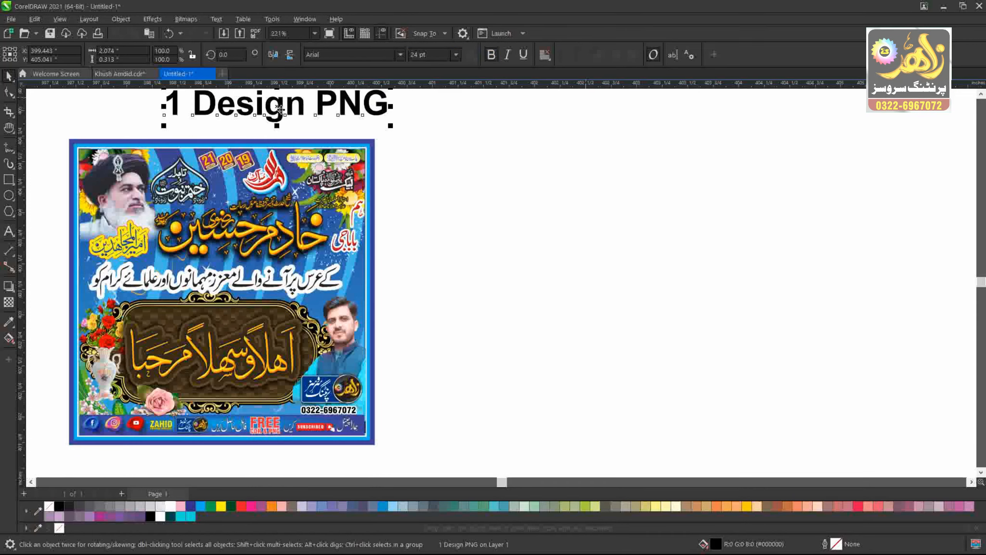
{"action": "left_click_drag", "start_coordinate": [275, 112], "coordinate": [211, 124]}
Choose the design's numbered PNG files from the Khush Amdid project's PNG folders for import.
{"action": "right_click", "coordinate": [522, 149]}
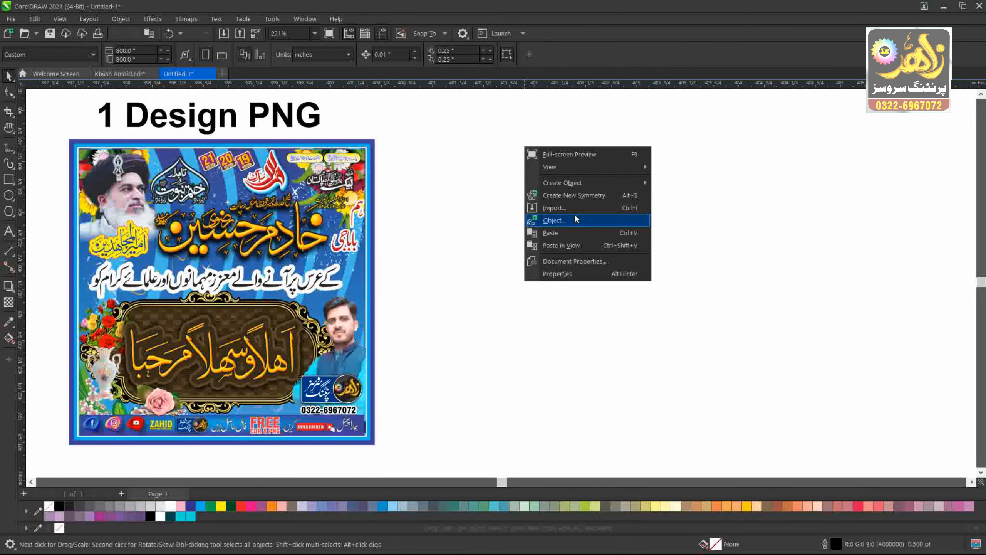
{"action": "left_click", "coordinate": [575, 216]}
{"action": "key", "text": "BackSpace"}
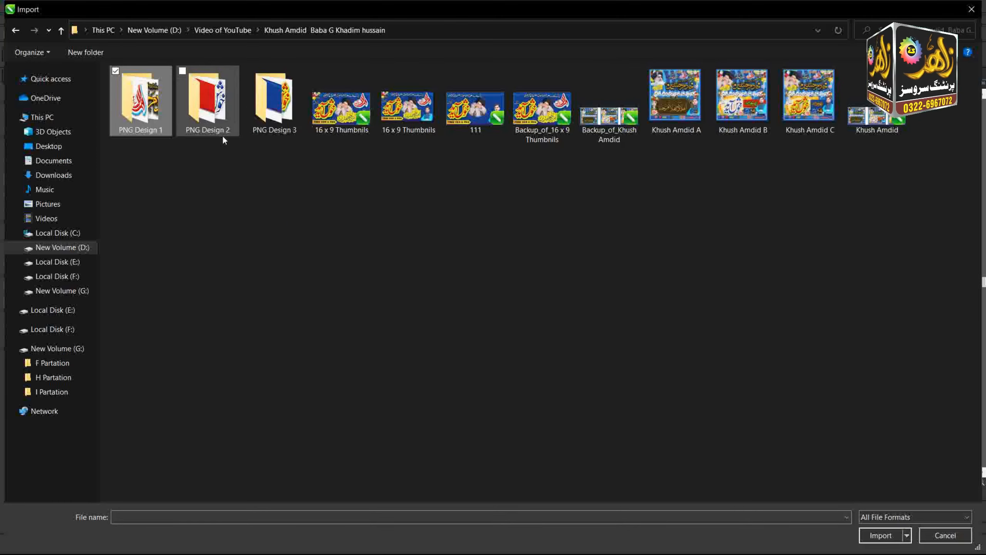
{"action": "double_click", "coordinate": [222, 134]}
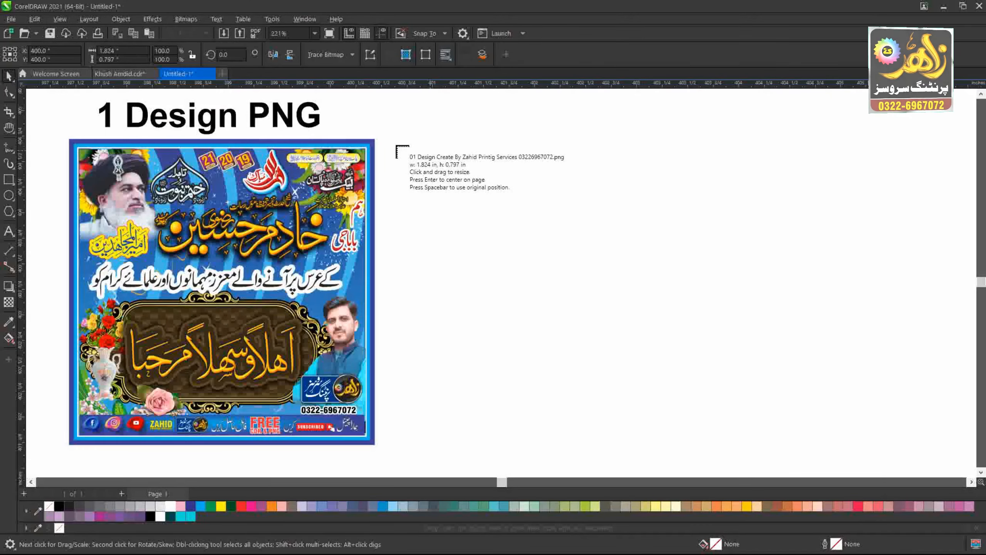
Place the first seven PNGs beside the poster: gold calligraphy, red-blue logo, black slogan, yellow slogan strips, date badges, dome emblem and yellow title.
{"action": "left_click", "coordinate": [398, 148]}
{"action": "left_click", "coordinate": [420, 238]}
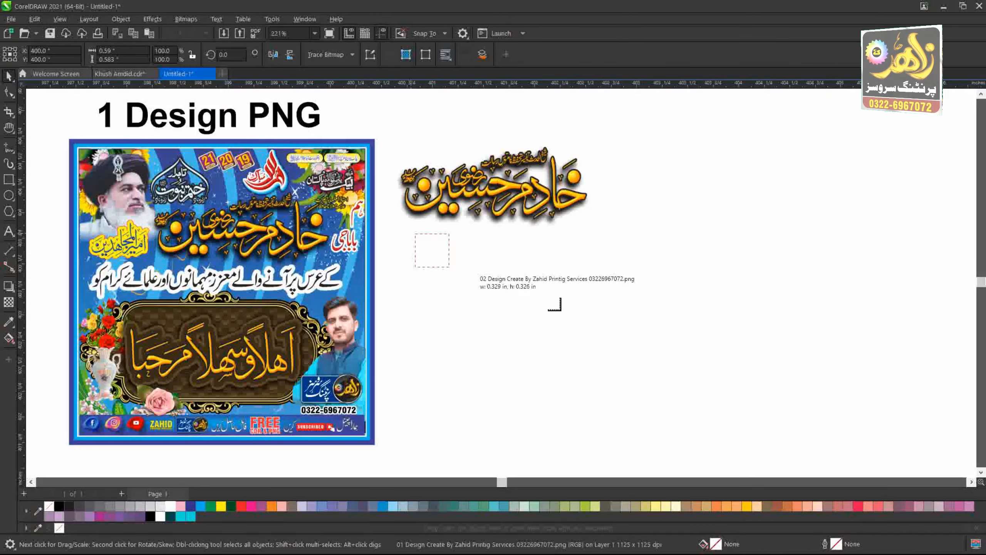
{"action": "left_click", "coordinate": [497, 244]}
{"action": "left_click", "coordinate": [610, 220]}
{"action": "left_click", "coordinate": [621, 142]}
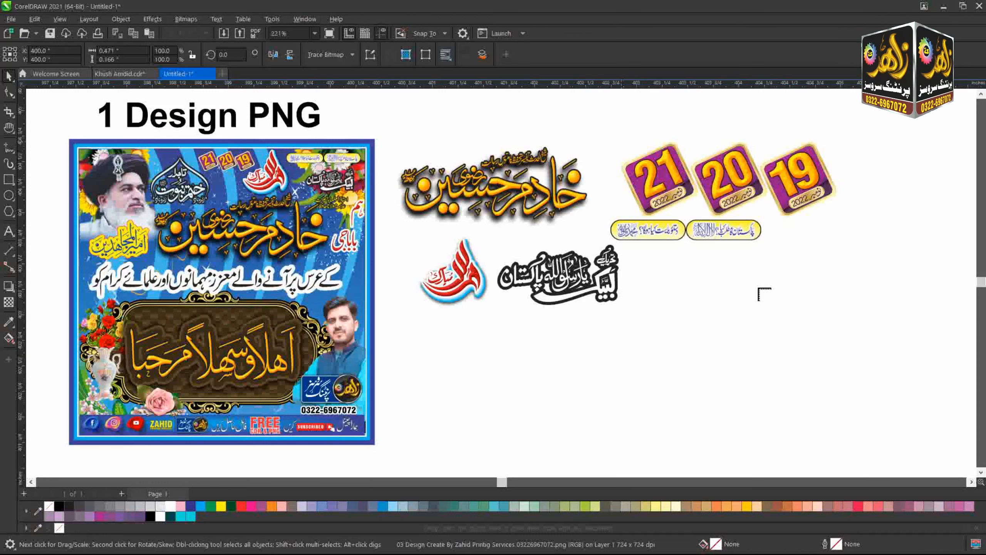
{"action": "left_click", "coordinate": [670, 273]}
{"action": "left_click", "coordinate": [738, 266]}
Place the red lettering, small Urdu line, yellow calligraphy, small flower vase and pink rose below the other components.
{"action": "left_click", "coordinate": [485, 327]}
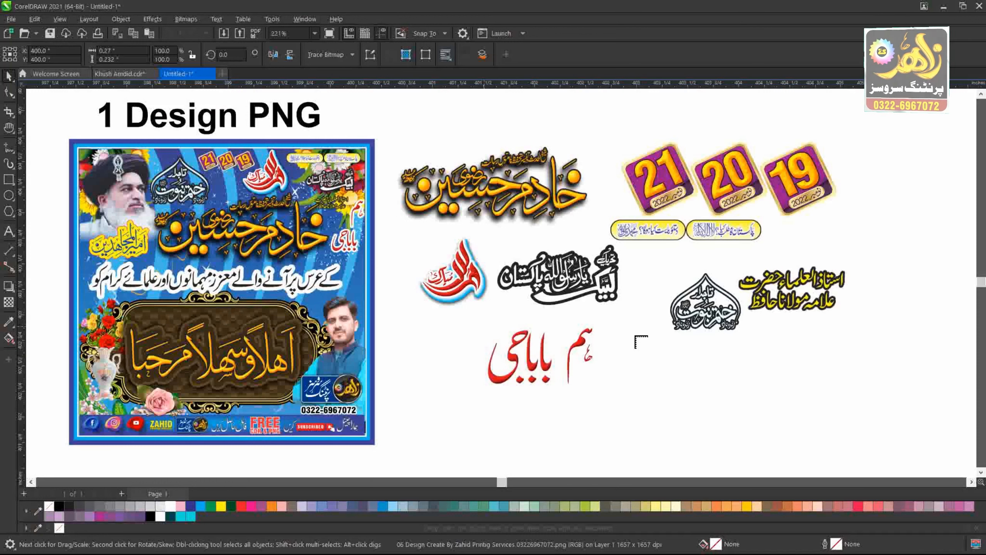
{"action": "left_click", "coordinate": [634, 336]}
{"action": "left_click", "coordinate": [641, 361]}
{"action": "left_click", "coordinate": [735, 363]}
{"action": "left_click", "coordinate": [804, 358]}
Place the larger flower vase, the plain blue striped background and the large corner flowers beside the imported lettering.
{"action": "key", "text": "F3"}
{"action": "key", "text": "F2"}
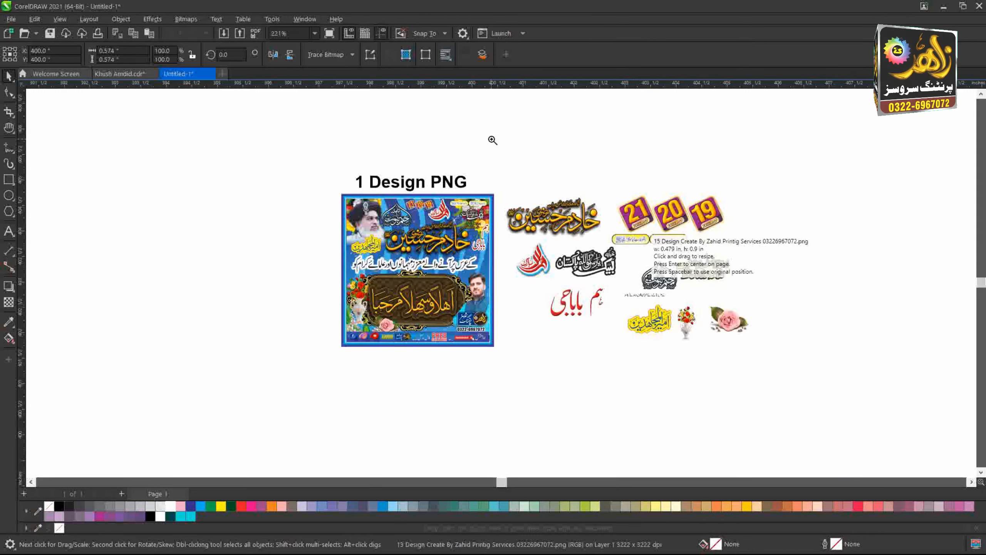
{"action": "left_click_drag", "start_coordinate": [490, 138], "coordinate": [950, 337]}
{"action": "left_click_drag", "start_coordinate": [547, 207], "coordinate": [602, 312]}
{"action": "left_click_drag", "start_coordinate": [602, 255], "coordinate": [701, 357]}
{"action": "left_click_drag", "start_coordinate": [714, 204], "coordinate": [800, 305]}
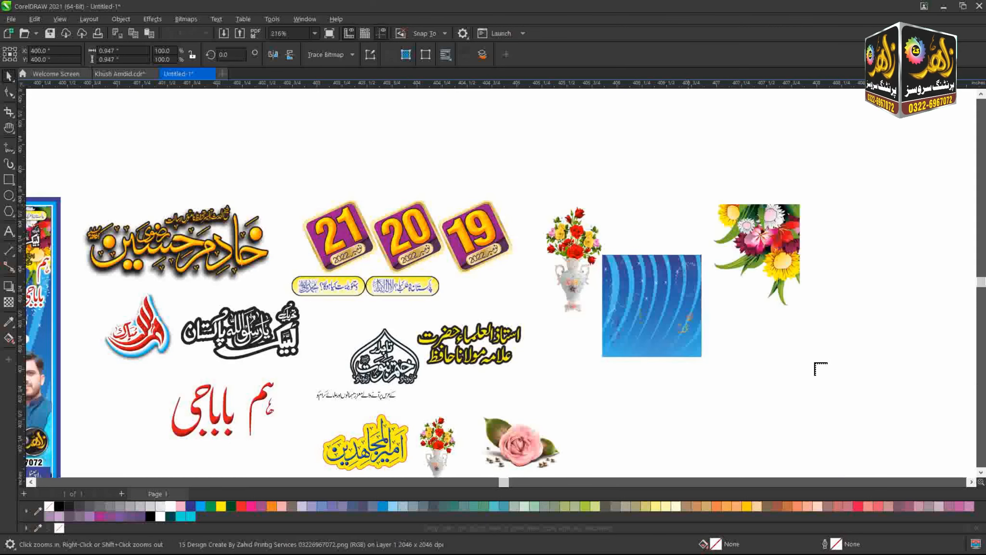
Place the remaining PNGs: small corner flowers, green floral corner, framed blue background, orange oval, burst, blue Khush Amdid lettering, small word and red bar.
{"action": "left_click_drag", "start_coordinate": [756, 359], "coordinate": [800, 413]}
{"action": "left_click_drag", "start_coordinate": [622, 368], "coordinate": [699, 422]}
{"action": "left_click_drag", "start_coordinate": [661, 131], "coordinate": [778, 247]}
{"action": "left_click_drag", "start_coordinate": [494, 122], "coordinate": [614, 169]}
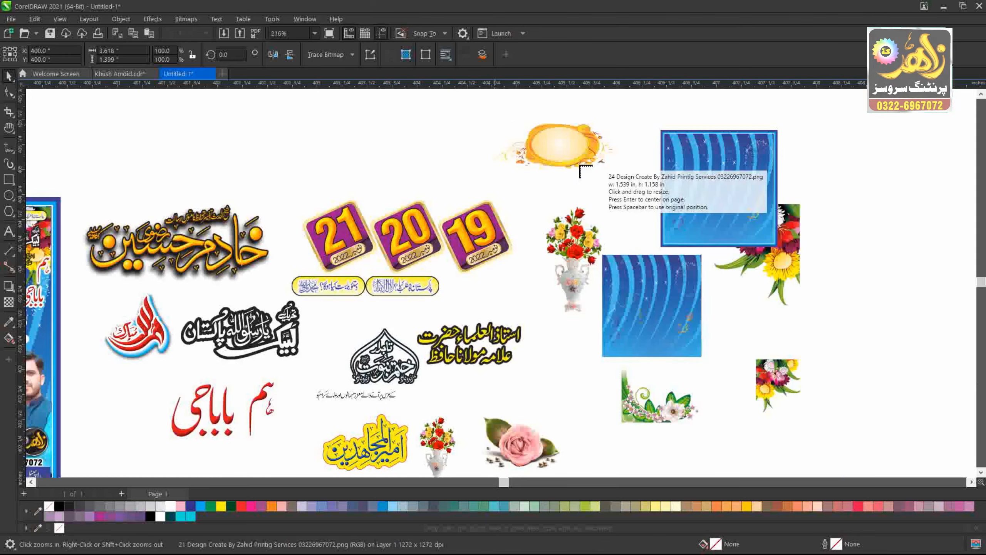
{"action": "left_click_drag", "start_coordinate": [345, 110], "coordinate": [404, 154]}
{"action": "left_click_drag", "start_coordinate": [251, 102], "coordinate": [310, 154]}
{"action": "left_click_drag", "start_coordinate": [136, 107], "coordinate": [248, 160]}
Move the orange burst to the center of the orange oval and shrink it to fit inside.
{"action": "left_click_drag", "start_coordinate": [555, 146], "coordinate": [456, 127]}
{"action": "key", "text": "F2"}
{"action": "left_click_drag", "start_coordinate": [569, 168], "coordinate": [72, 109]}
{"action": "left_click", "coordinate": [604, 274]}
{"action": "left_click_drag", "start_coordinate": [779, 269], "coordinate": [753, 257]}
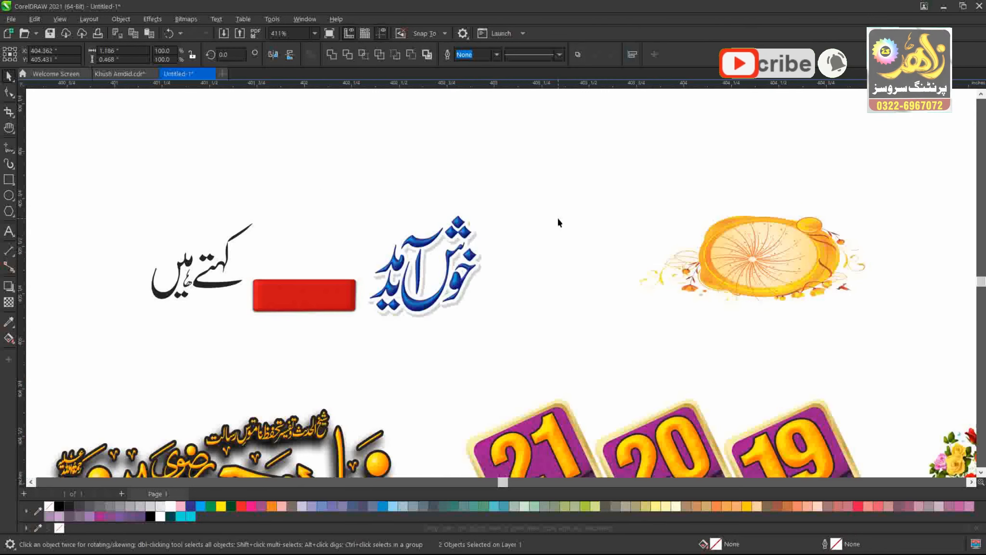
Center the blue Khush Amdid lettering on the orange oval and shrink it to about 0.44 in wide.
{"action": "key", "text": "Tab"}
{"action": "left_click", "coordinate": [825, 256], "text": "shift"}
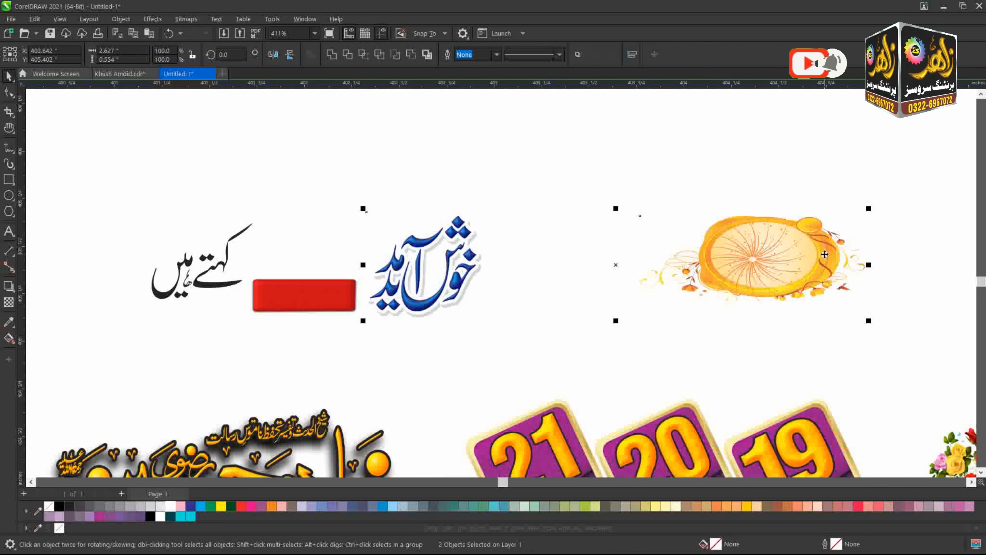
{"action": "key", "text": "c"}
{"action": "key", "text": "e"}
{"action": "left_click", "coordinate": [844, 204]}
{"action": "key", "text": "Tab"}
{"action": "key", "text": "F2"}
{"action": "left_click_drag", "start_coordinate": [874, 158], "coordinate": [591, 338]}
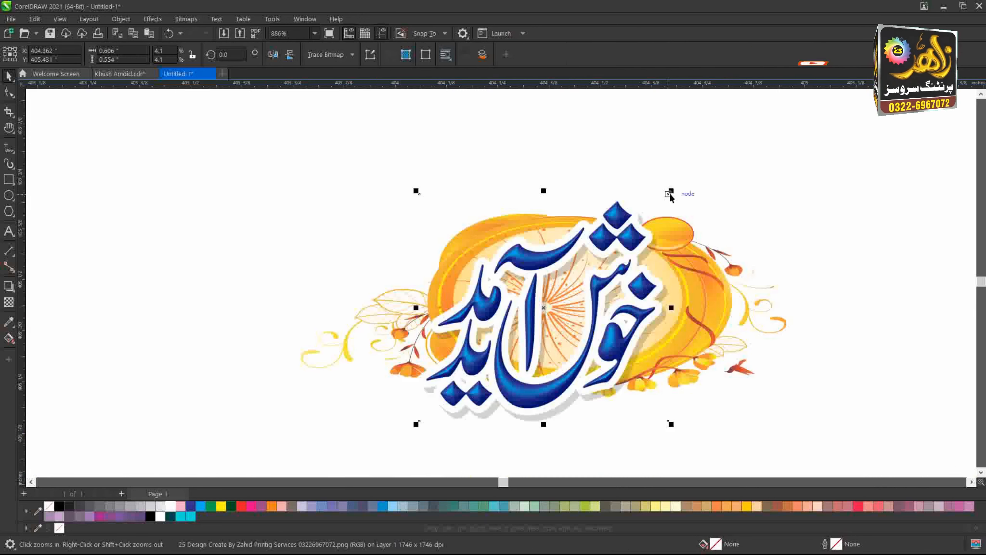
{"action": "left_click_drag", "start_coordinate": [671, 192], "coordinate": [639, 226]}
Shrink the orange burst to about 0.52 in wide and nudge it right and slightly up within the oval.
{"action": "left_click", "coordinate": [440, 259]}
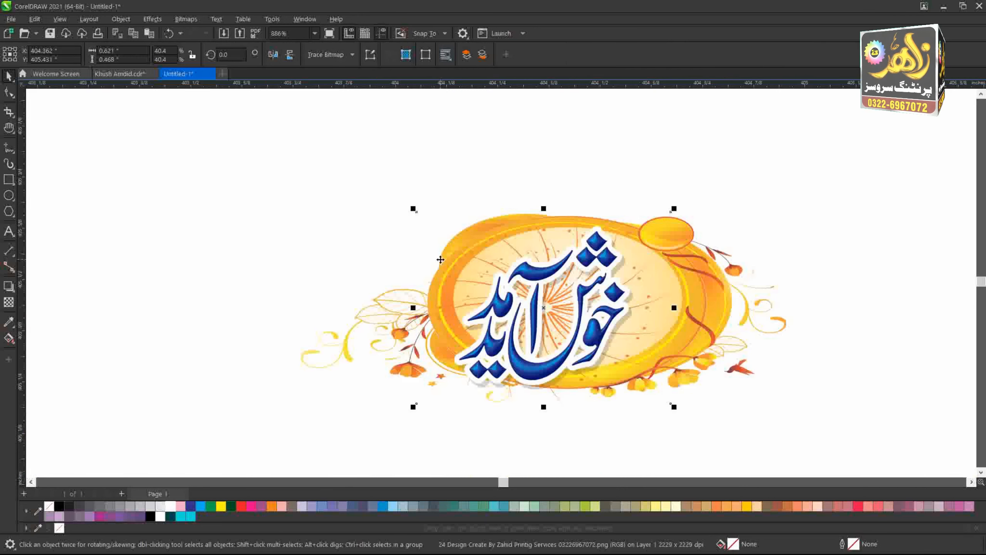
{"action": "key", "text": "ctrl+r"}
{"action": "left_click_drag", "start_coordinate": [638, 235], "coordinate": [653, 225]}
{"action": "key", "text": "Right"}
{"action": "key", "text": "Right"}
{"action": "key", "text": "Right"}
{"action": "key", "text": "Right"}
{"action": "key", "text": "Right"}
{"action": "key", "text": "Right"}
{"action": "key", "text": "Up"}
{"action": "key", "text": "Left"}
{"action": "key", "text": "Up"}
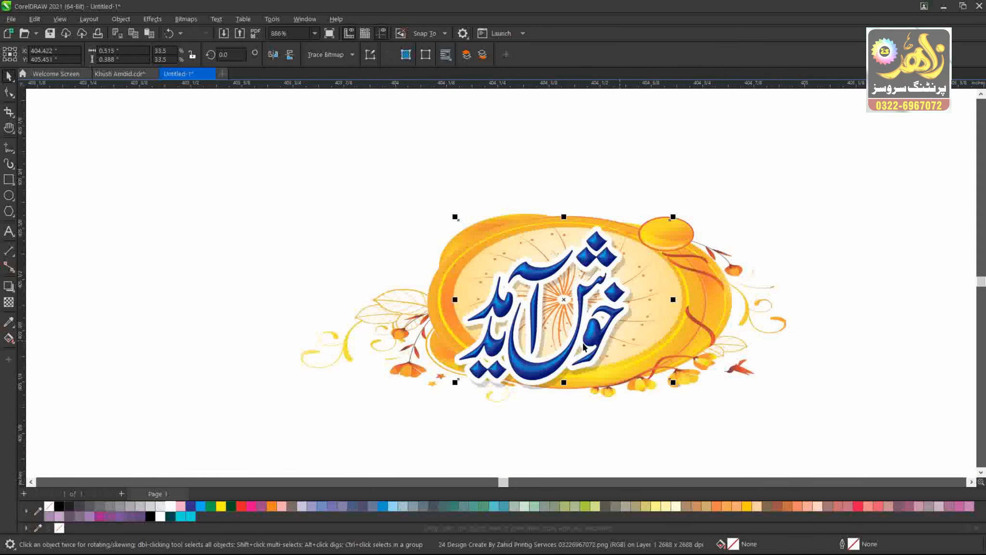
Nudge the blue Khush Amdid lettering up and slightly right on the oval.
{"action": "key", "text": "Up"}
{"action": "key", "text": "Up"}
{"action": "key", "text": "Up"}
{"action": "key", "text": "Up"}
{"action": "key", "text": "Up"}
{"action": "key", "text": "Right"}
{"action": "key", "text": "Right"}
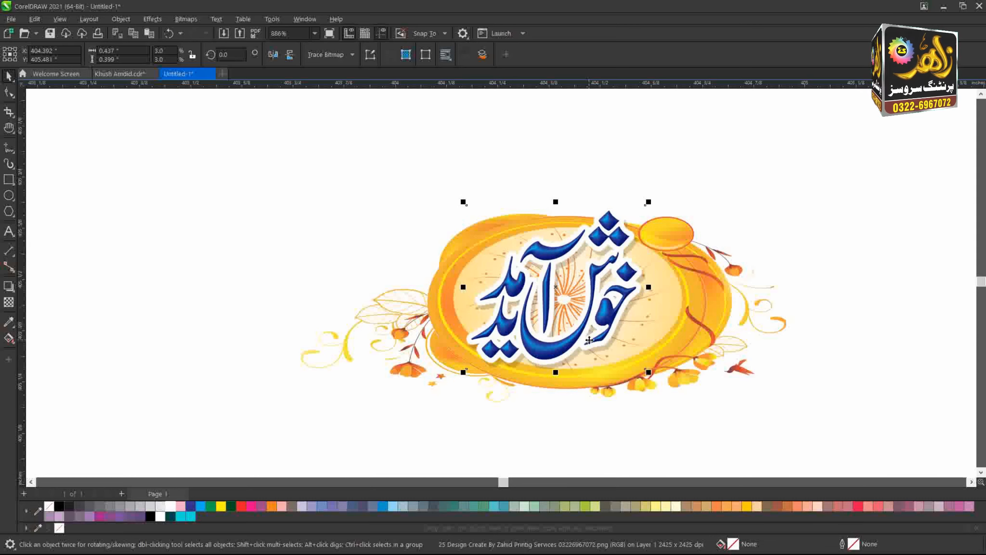
Move the small black Urdu word onto the oval beside the blue lettering and shrink it to about 0.14 in wide.
{"action": "scroll", "coordinate": [590, 340], "scroll_direction": "down", "scroll_amount": 2}
{"action": "left_click", "coordinate": [139, 360]}
{"action": "scroll", "coordinate": [432, 289], "scroll_direction": "down", "scroll_amount": 1}
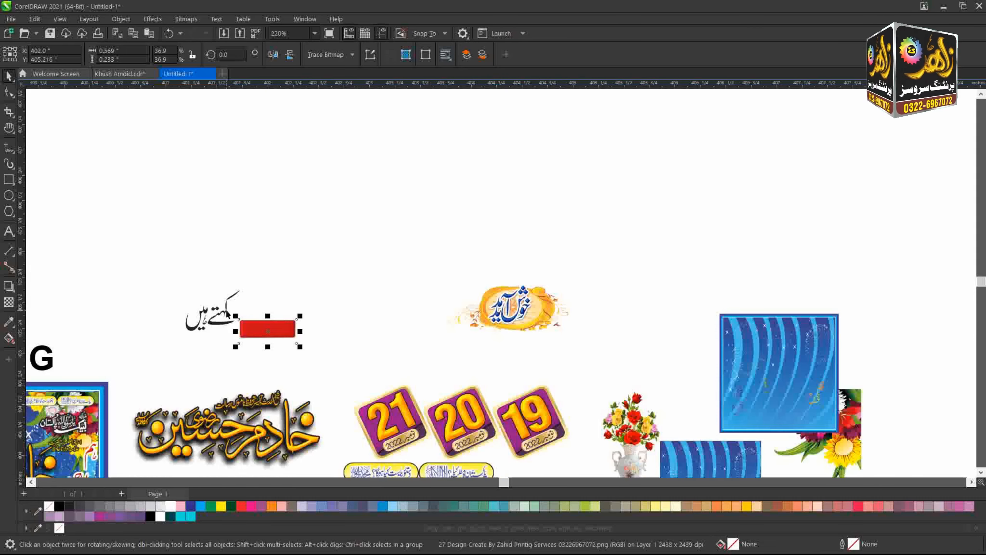
{"action": "left_click_drag", "start_coordinate": [229, 314], "coordinate": [475, 289]}
{"action": "scroll", "coordinate": [474, 290], "scroll_direction": "up", "scroll_amount": 4}
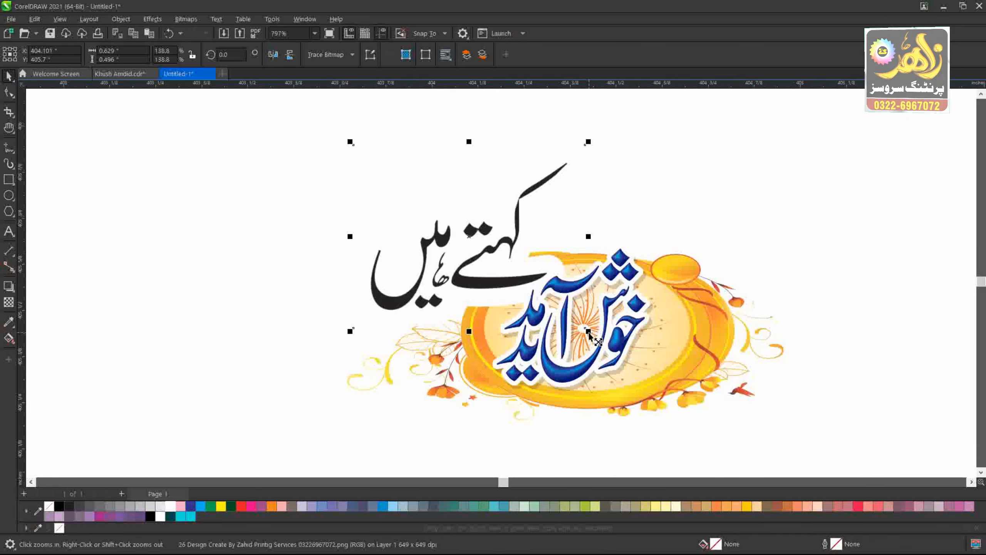
{"action": "left_click_drag", "start_coordinate": [588, 333], "coordinate": [510, 307]}
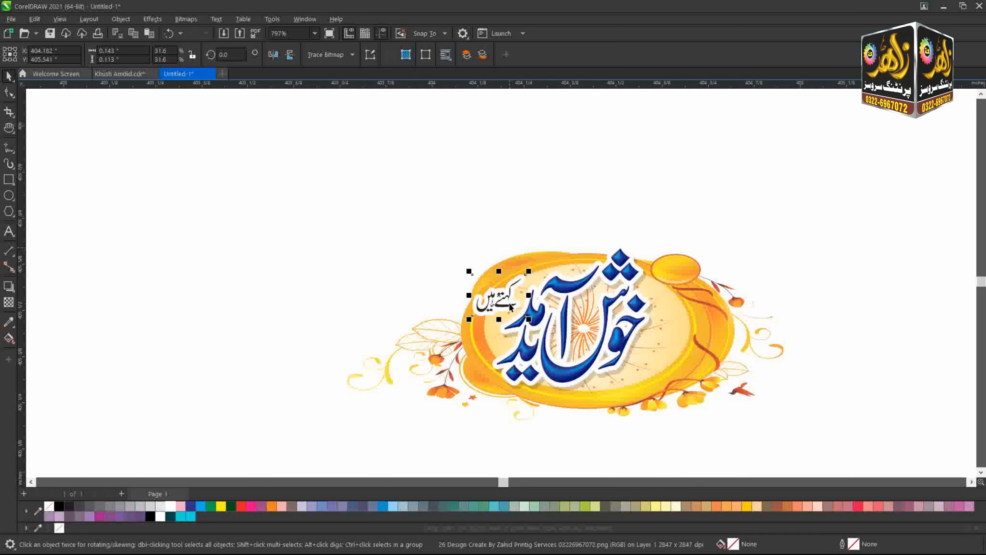
{"action": "key", "text": "ctrl+a"}
{"action": "key", "text": "shift+F2"}
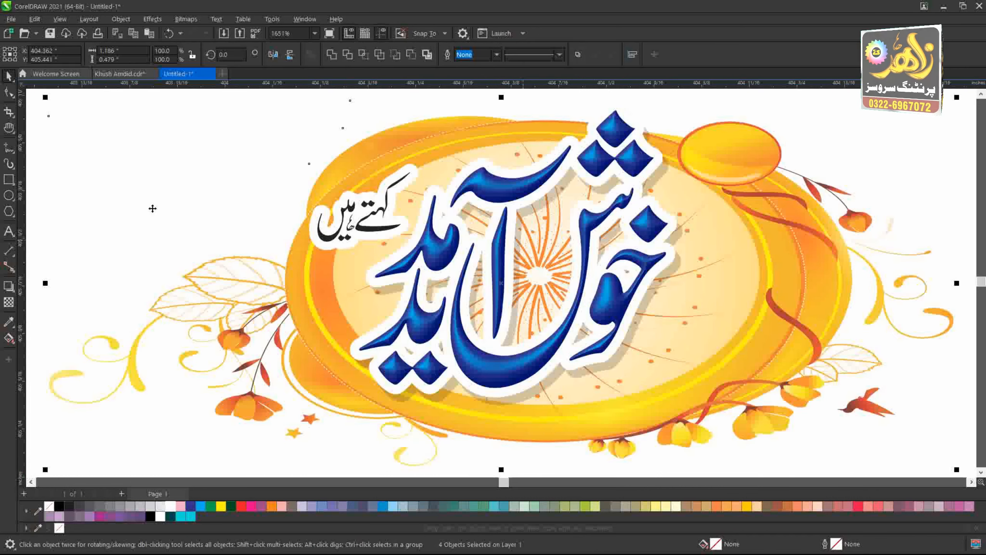
{"action": "scroll", "coordinate": [297, 245], "scroll_direction": "down", "scroll_amount": 2}
{"action": "left_click", "coordinate": [465, 280]}
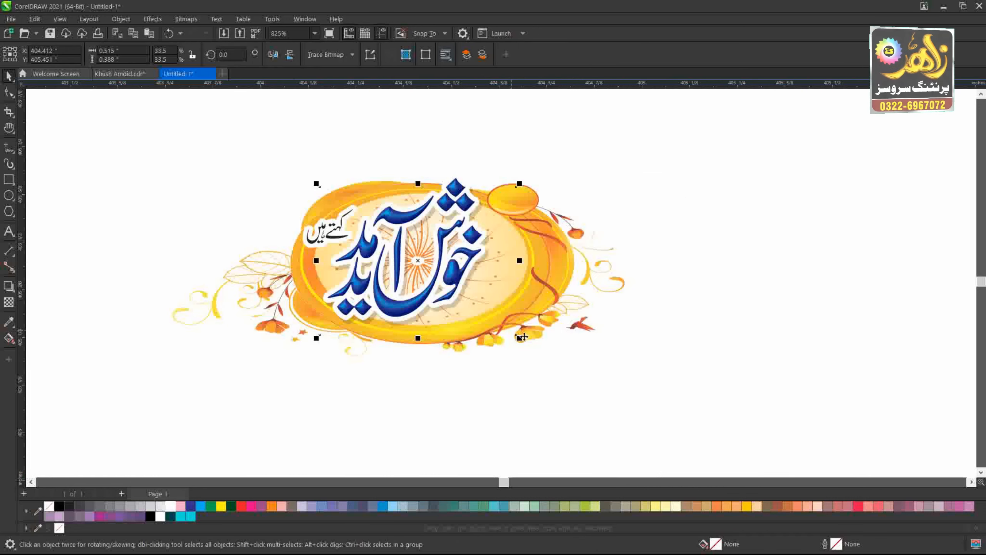
{"action": "mouse_move", "coordinate": [522, 336]}
{"action": "left_mouse_down"}
{"action": "mouse_move", "coordinate": [530, 346]}
{"action": "mouse_move", "coordinate": [507, 342]}
{"action": "left_mouse_up"}
{"action": "key", "text": "ctrl+z"}
{"action": "left_click", "coordinate": [777, 327]}
Enlarge the blue Khush Amdid lettering to about 109% and nudge it slightly right and up.
{"action": "left_click", "coordinate": [459, 275]}
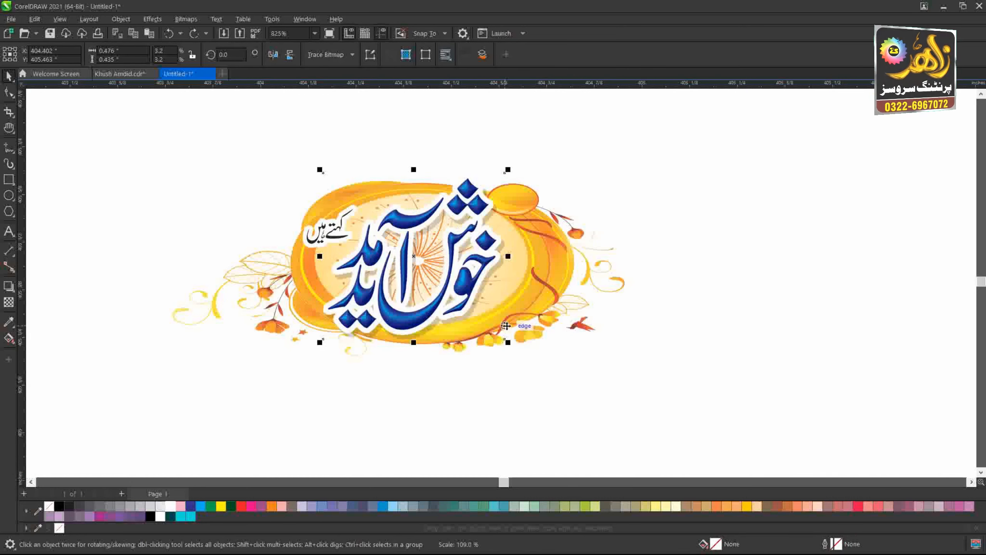
{"action": "key", "text": "Right"}
{"action": "key", "text": "Up"}
{"action": "left_click", "coordinate": [599, 214]}
Shift the red bar slightly and move the framed blue background up and left, clear of the corner flowers.
{"action": "scroll", "coordinate": [558, 194], "scroll_direction": "down", "scroll_amount": 1}
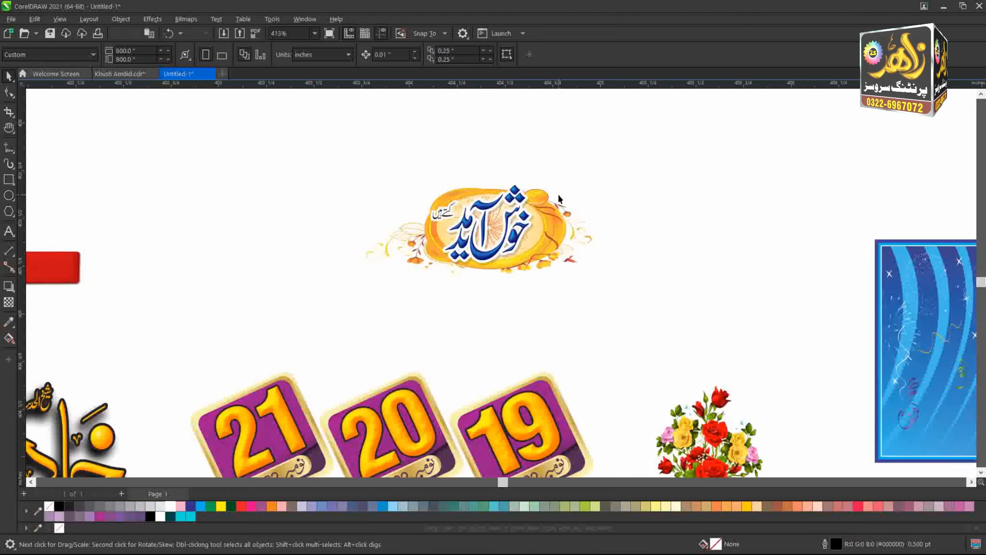
{"action": "key", "text": "F4"}
{"action": "key", "text": "z"}
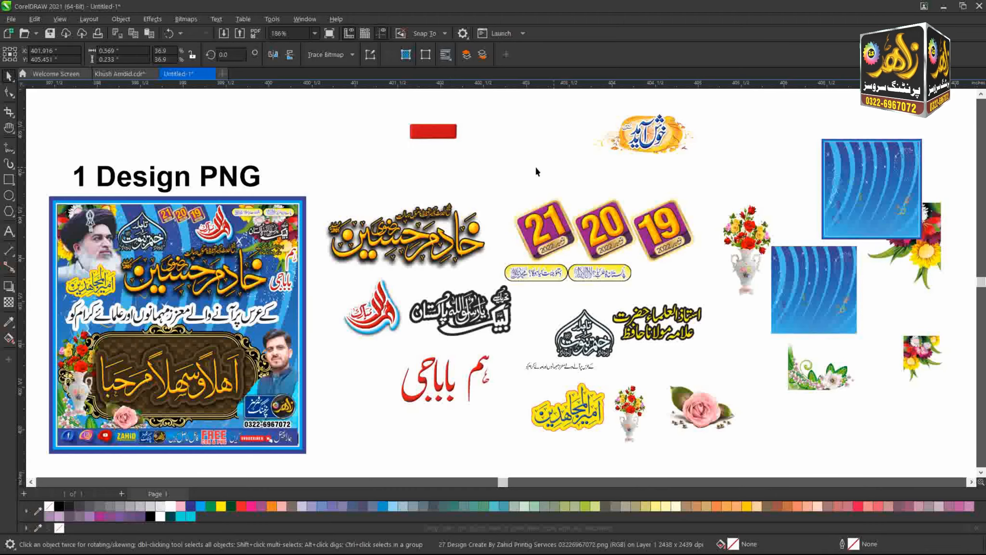
{"action": "scroll", "coordinate": [485, 152], "scroll_direction": "down", "scroll_amount": 1}
{"action": "left_click_drag", "start_coordinate": [371, 129], "coordinate": [968, 320]}
{"action": "key", "text": "space"}
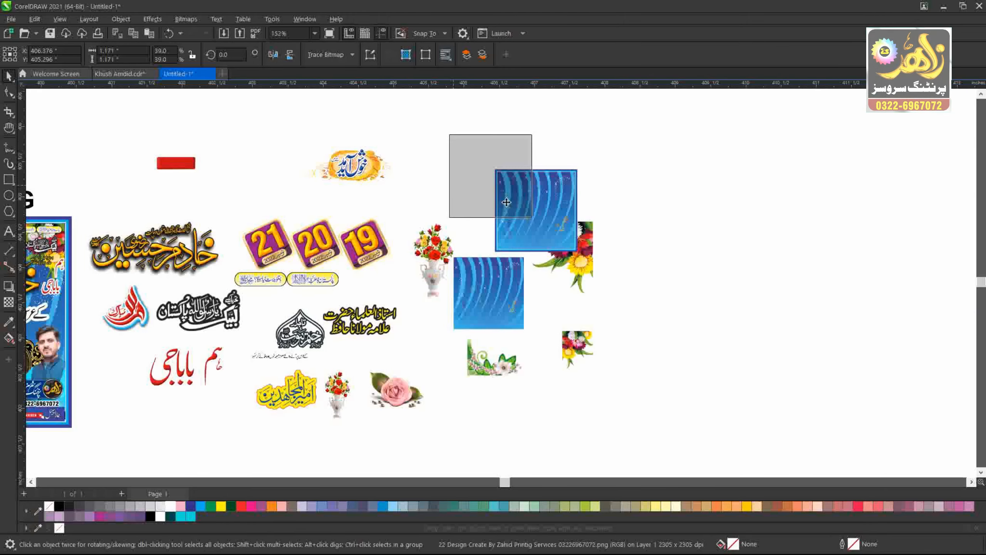
Choose the PNG files numbered 23 to 27 from the PNG Design 3 folder for import.
{"action": "key", "text": "ctrl+i"}
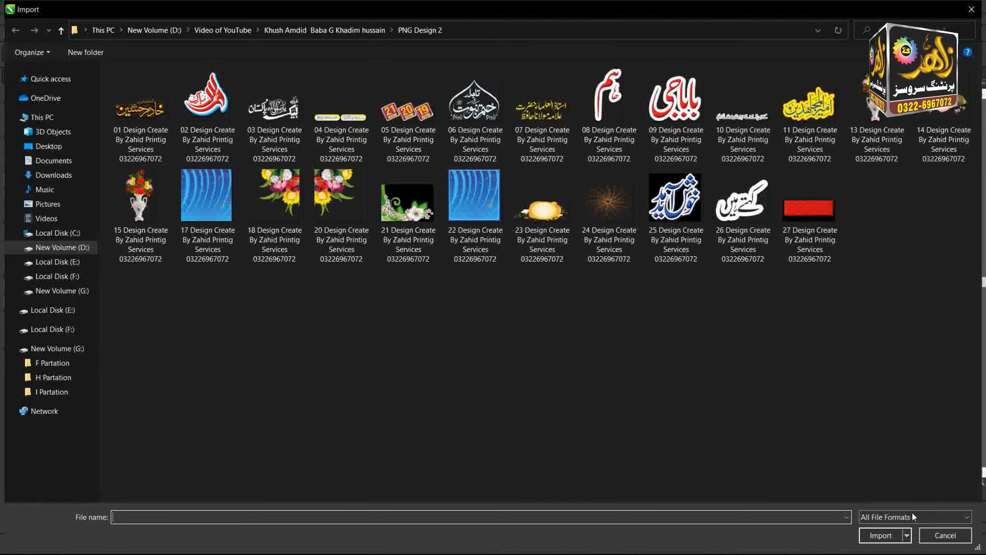
{"action": "left_click", "coordinate": [614, 326]}
{"action": "key", "text": "BackSpace"}
{"action": "double_click", "coordinate": [257, 95]}
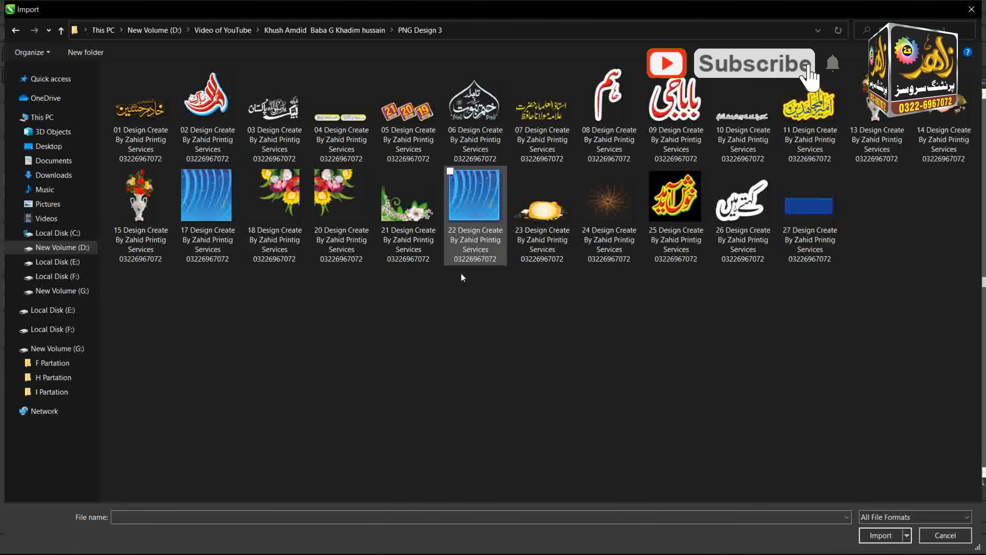
{"action": "key", "text": "ctrl+a"}
{"action": "left_click", "coordinate": [673, 234]}
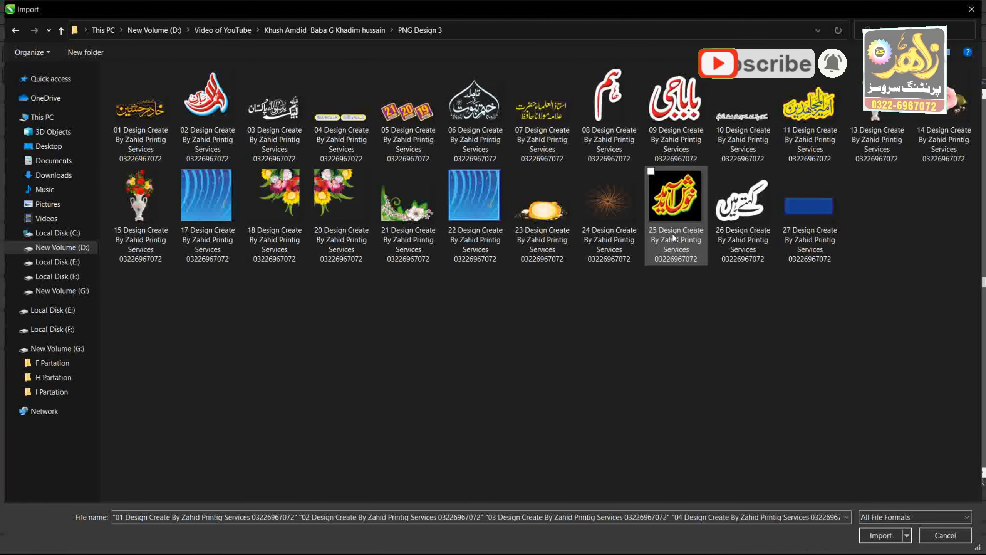
{"action": "left_click", "coordinate": [730, 233], "text": "ctrl"}
{"action": "left_click", "coordinate": [565, 233], "text": "ctrl"}
{"action": "left_click", "coordinate": [599, 221], "text": "ctrl"}
{"action": "left_click", "coordinate": [793, 232], "text": "ctrl"}
{"action": "key", "text": "Return"}
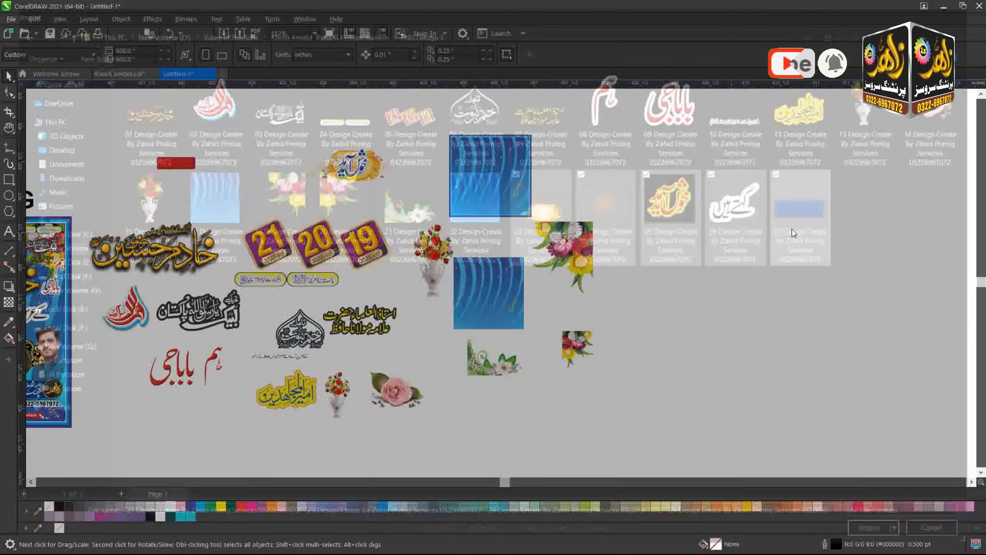
Place the orange oval, burst, red-yellow Khush Amdid lettering, small black word and blue bar in the empty area beside the other components.
{"action": "left_click", "coordinate": [637, 156]}
{"action": "left_click_drag", "start_coordinate": [646, 202], "coordinate": [713, 250]}
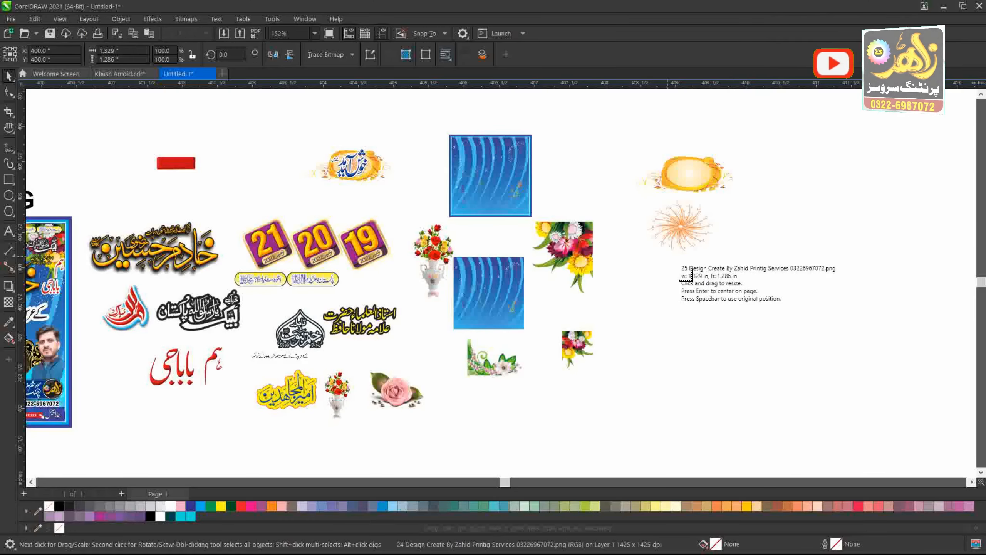
{"action": "left_click", "coordinate": [670, 260]}
{"action": "left_click", "coordinate": [743, 245]}
{"action": "scroll", "coordinate": [777, 260], "scroll_direction": "up", "scroll_amount": 2}
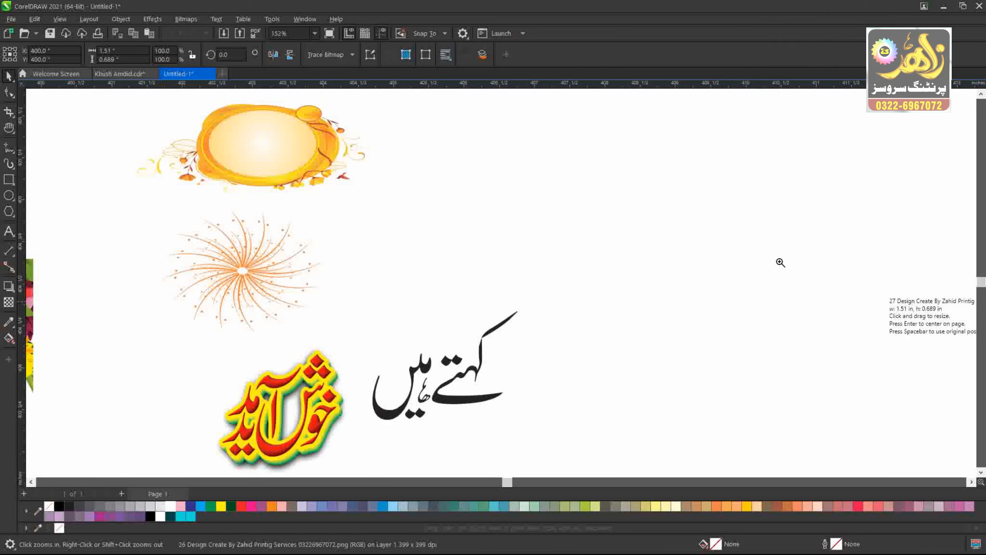
{"action": "left_click_drag", "start_coordinate": [501, 157], "coordinate": [693, 245]}
Center the new orange burst on its orange oval and shrink it to fit inside.
{"action": "left_click", "coordinate": [311, 361]}
{"action": "left_click", "coordinate": [286, 280]}
{"action": "left_click", "coordinate": [310, 169], "text": "shift"}
{"action": "key", "text": "c"}
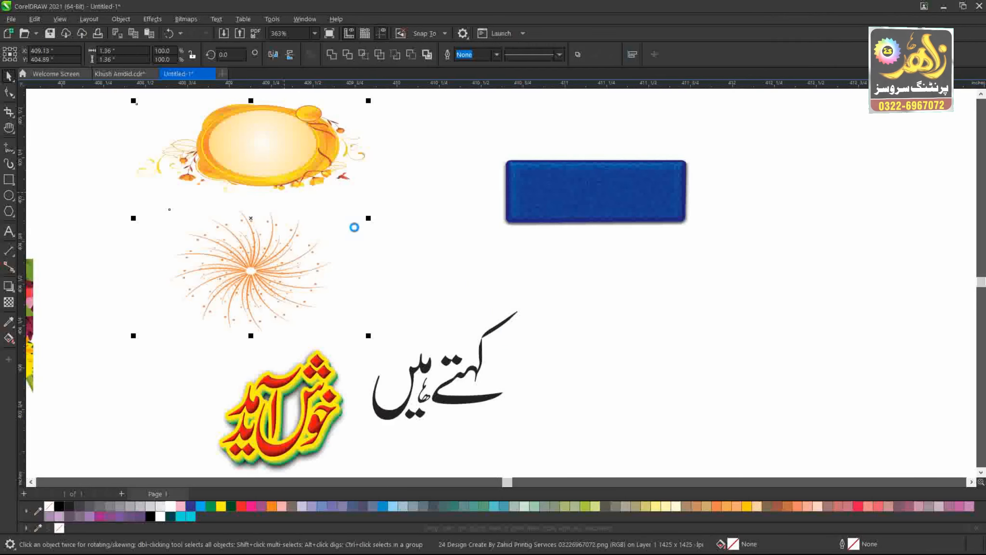
{"action": "key", "text": "e"}
{"action": "left_click", "coordinate": [352, 227]}
{"action": "left_click", "coordinate": [298, 172]}
{"action": "left_click_drag", "start_coordinate": [335, 215], "coordinate": [315, 205]}
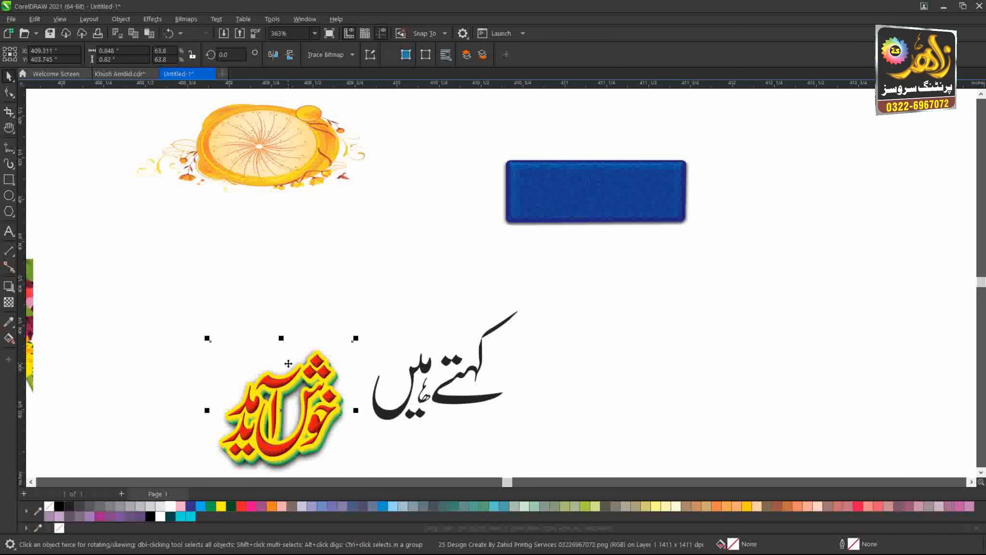
Center the red-yellow Khush Amdid lettering on the oval and shrink it to about 0.62 in wide.
{"action": "left_click", "coordinate": [257, 129], "text": "shift"}
{"action": "key", "text": "c"}
{"action": "key", "text": "e"}
{"action": "left_click", "coordinate": [337, 226]}
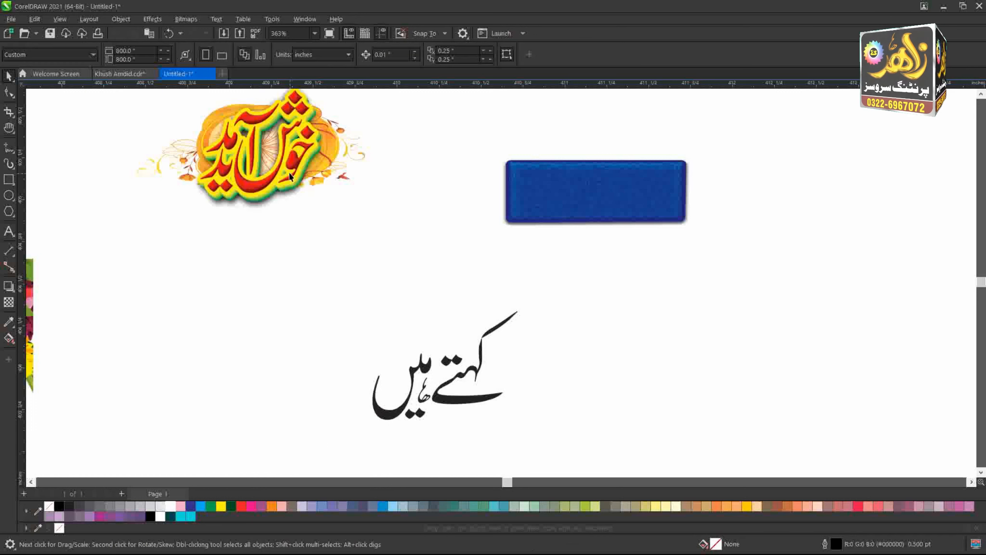
{"action": "left_click", "coordinate": [289, 173]}
{"action": "left_click_drag", "start_coordinate": [334, 216], "coordinate": [314, 249]}
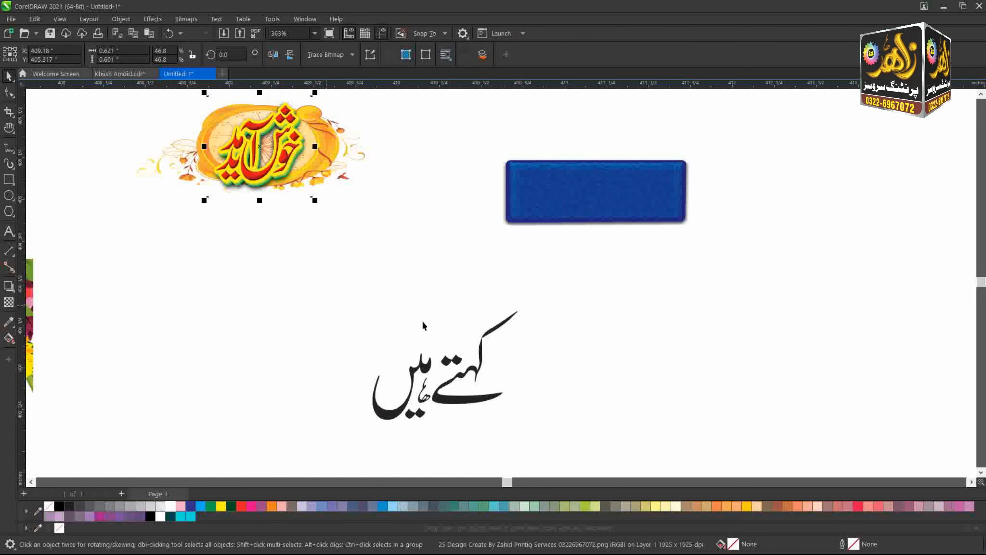
Shrink the small black word to about 0.27 in wide at the oval's upper left edge, and move the blue bar below the oval.
{"action": "left_click_drag", "start_coordinate": [483, 399], "coordinate": [486, 403]}
{"action": "left_click_drag", "start_coordinate": [539, 442], "coordinate": [436, 424]}
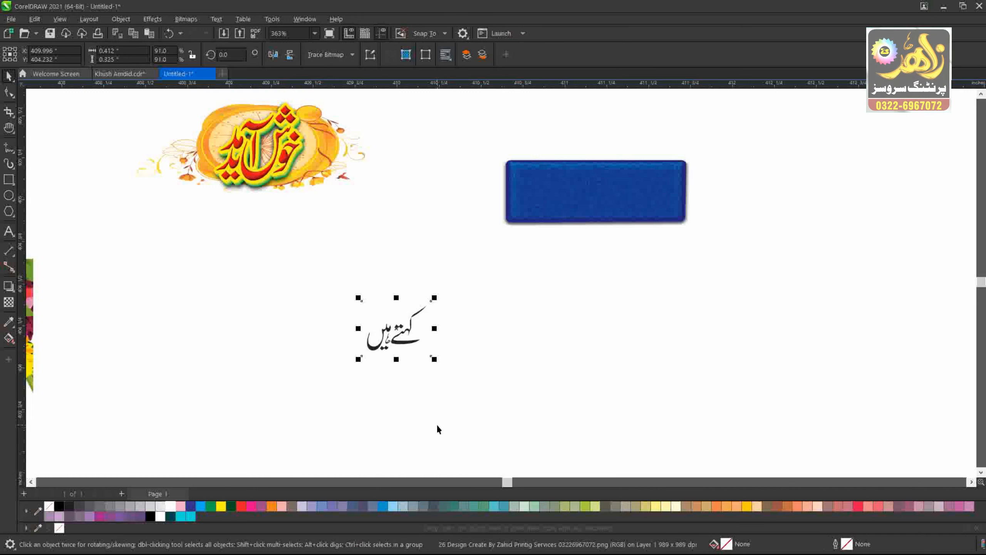
{"action": "left_click", "coordinate": [323, 282]}
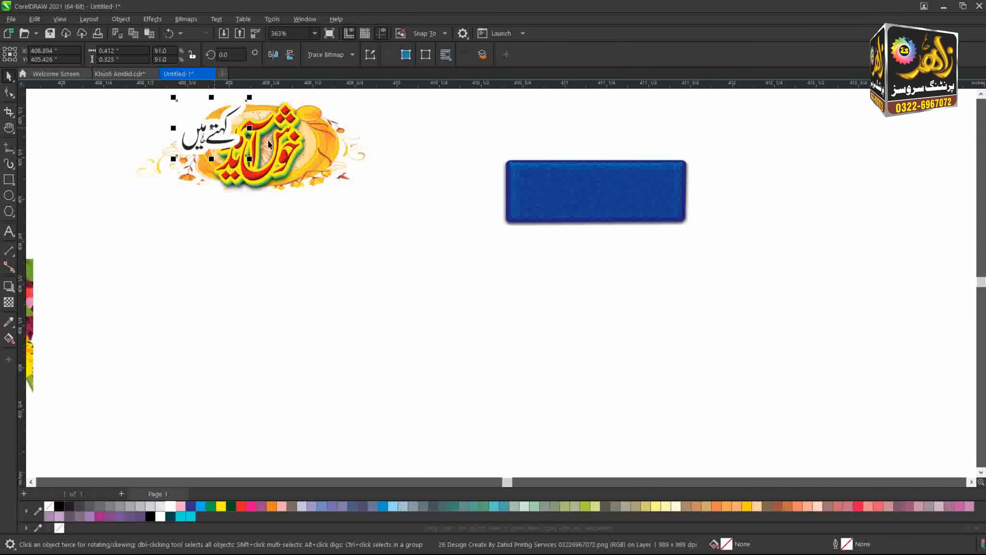
{"action": "left_click_drag", "start_coordinate": [249, 159], "coordinate": [237, 150]}
{"action": "left_click_drag", "start_coordinate": [211, 128], "coordinate": [219, 112]}
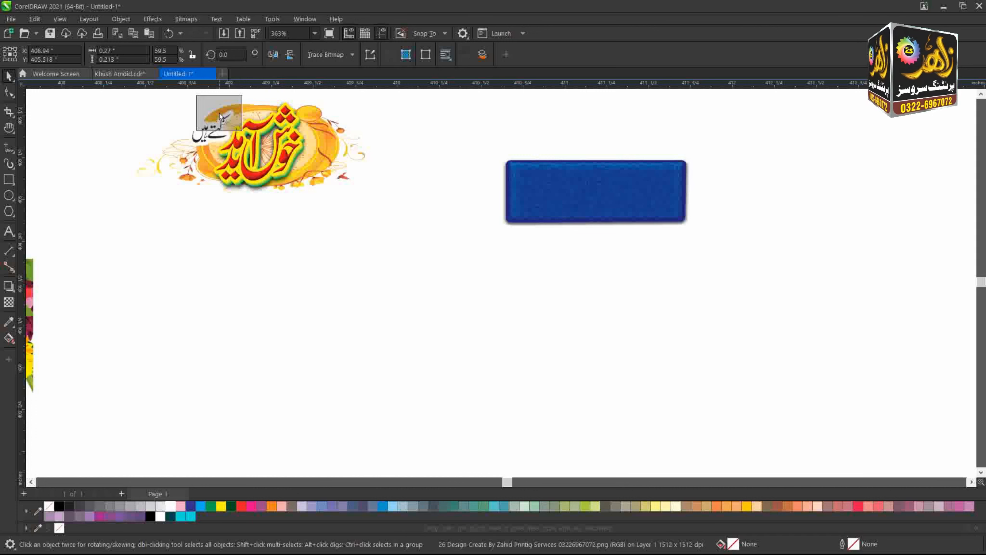
{"action": "left_click_drag", "start_coordinate": [560, 202], "coordinate": [225, 241]}
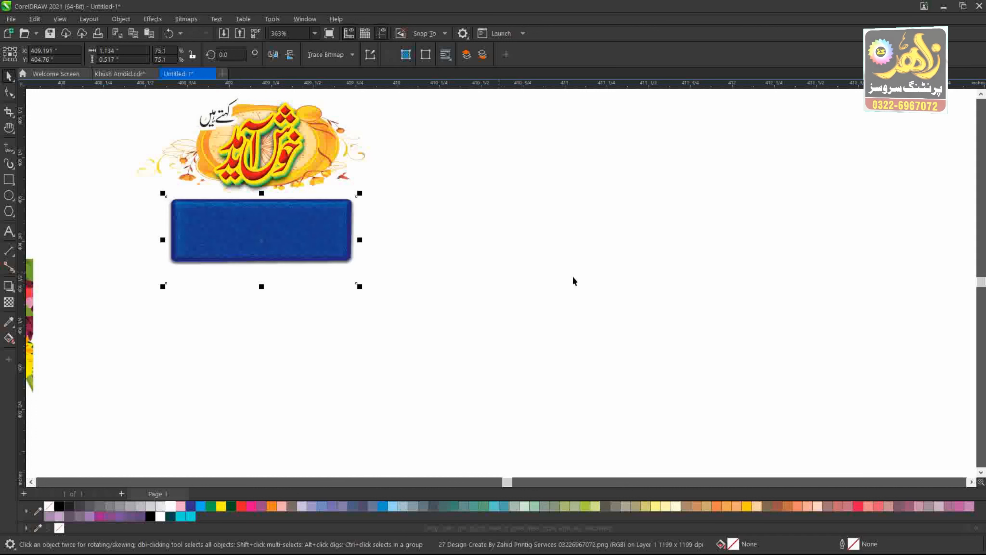
Add the text line "All PNG For Mobile User" in the empty area above the "1 Design PNG" heading.
{"action": "left_click", "coordinate": [532, 261]}
{"action": "key", "text": "F4"}
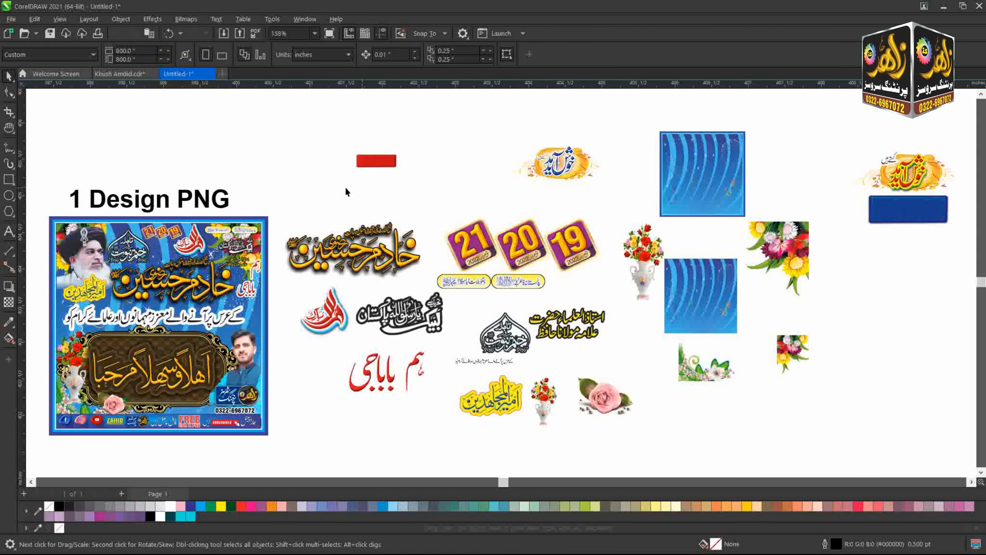
{"action": "key", "text": "F8"}
{"action": "left_click", "coordinate": [205, 140]}
{"action": "type", "text": "All PNG For Mobile User"}
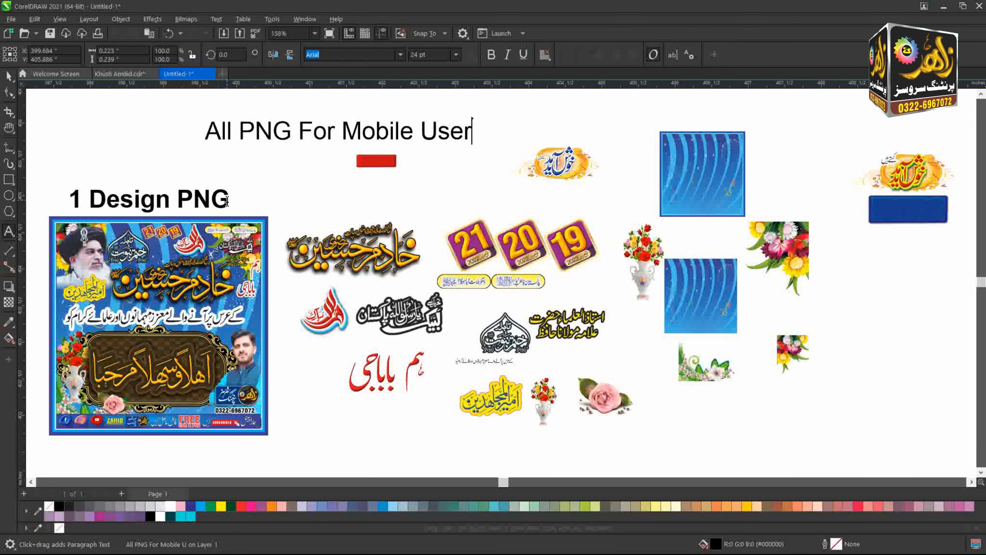
{"action": "key", "text": "ctrl+space"}
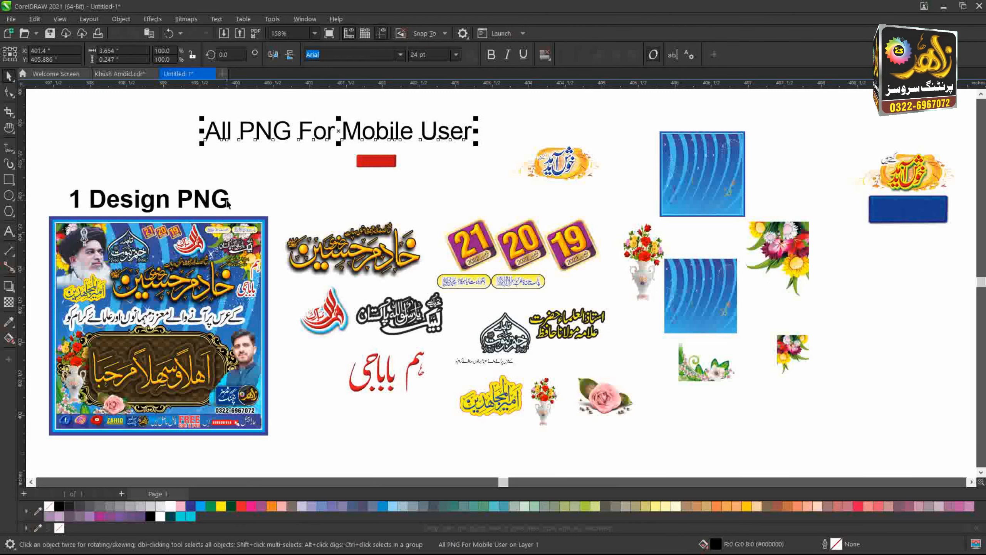
Make the new text line bold and red, and shift it up and outward so it sits above the finished poster.
{"action": "left_click", "coordinate": [491, 57]}
{"action": "left_click_drag", "start_coordinate": [268, 128], "coordinate": [145, 115]}
{"action": "left_click", "coordinate": [241, 506]}
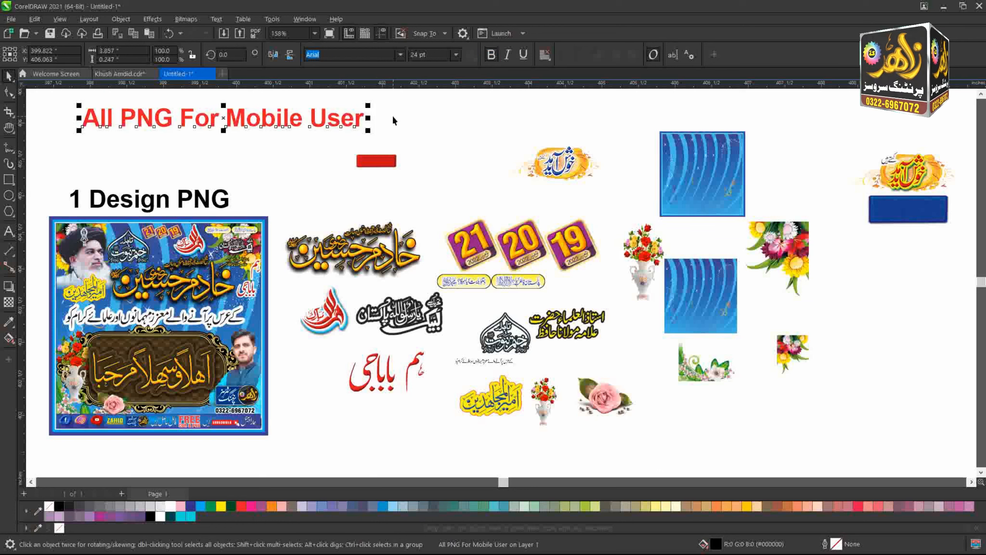
Change the font of the whole red text line to AlQalam Taj Nastaleeq.
{"action": "key", "text": "F8"}
{"action": "key", "text": "ctrl+a"}
{"action": "left_click", "coordinate": [400, 55]}
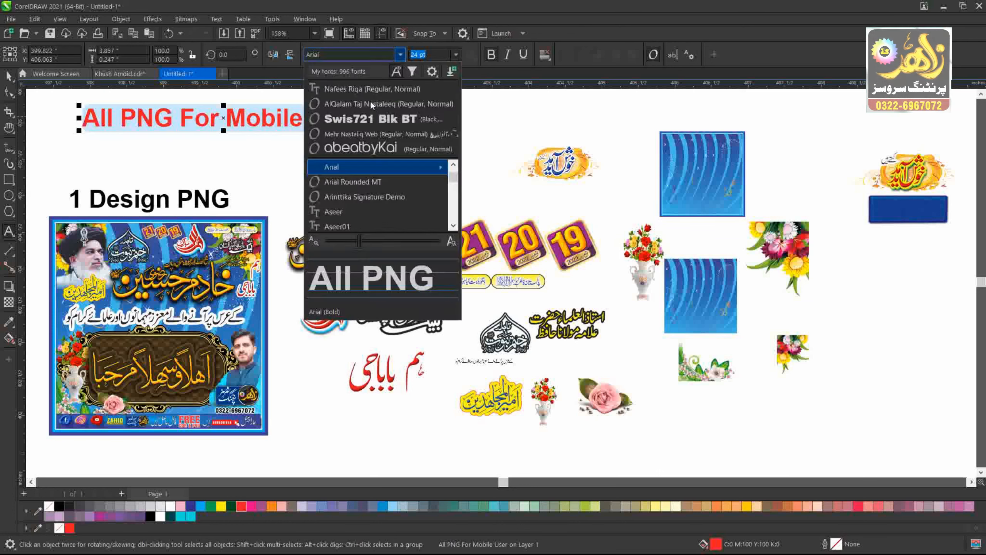
{"action": "key", "text": "Escape"}
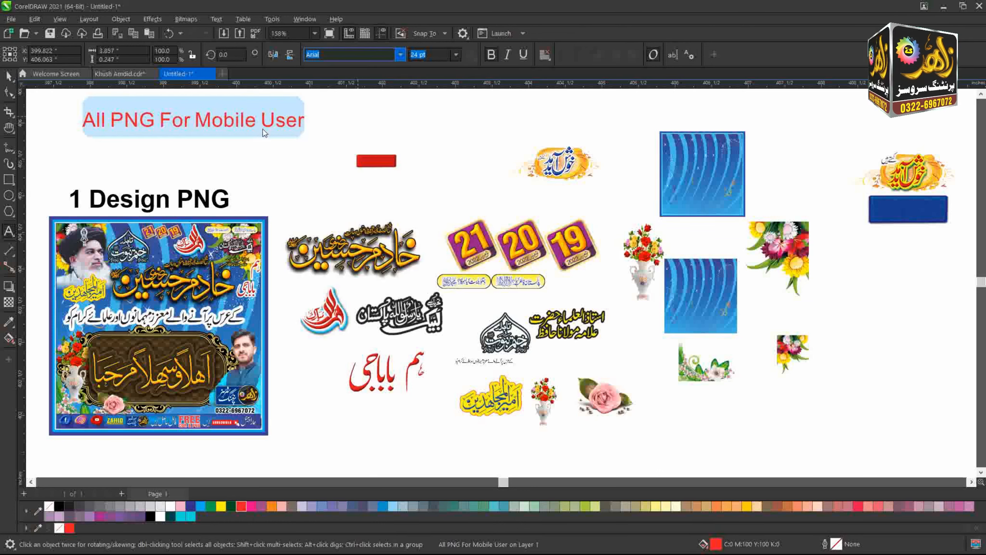
Replace the English wording with the Urdu note "پاسورڈ وڈیو میں ہے انتظار فرمائیں".
{"action": "type", "text": "ُ"}
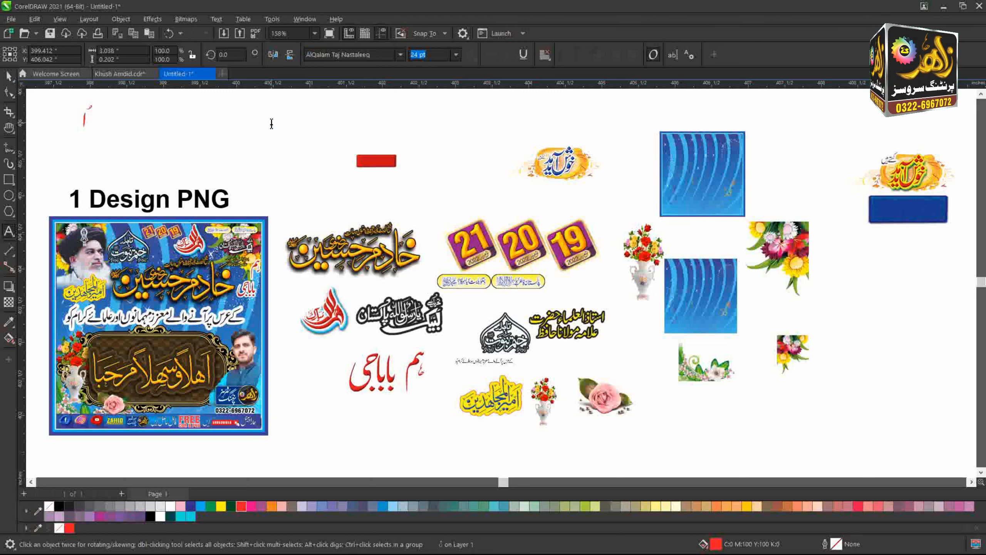
{"action": "type", "text": "اسور"}
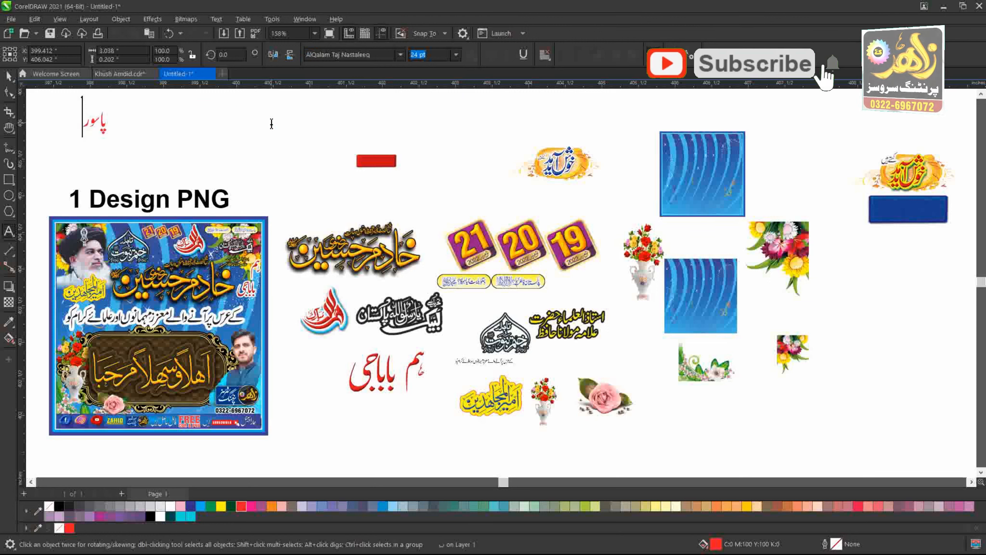
{"action": "type", "text": "ڈو"}
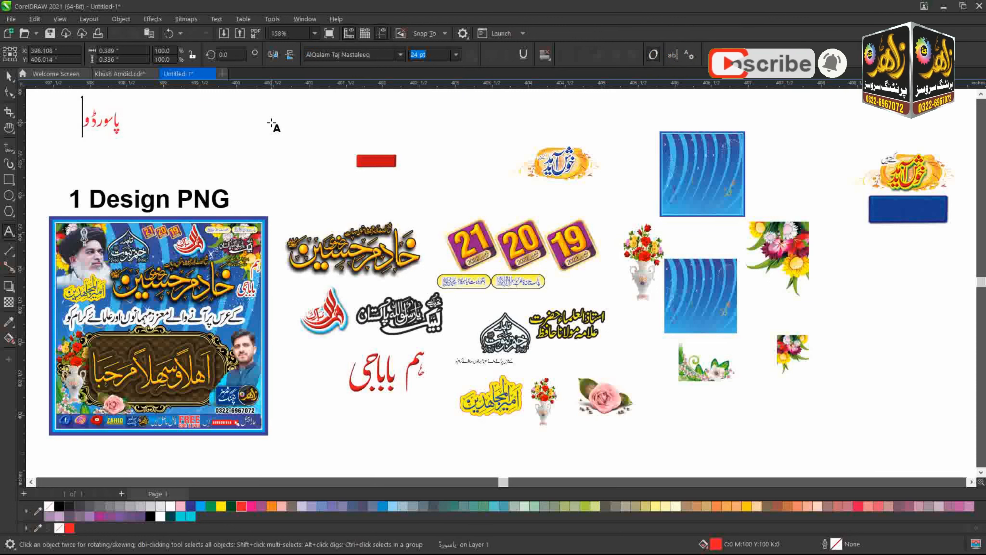
{"action": "type", "text": "ڈیو میں"}
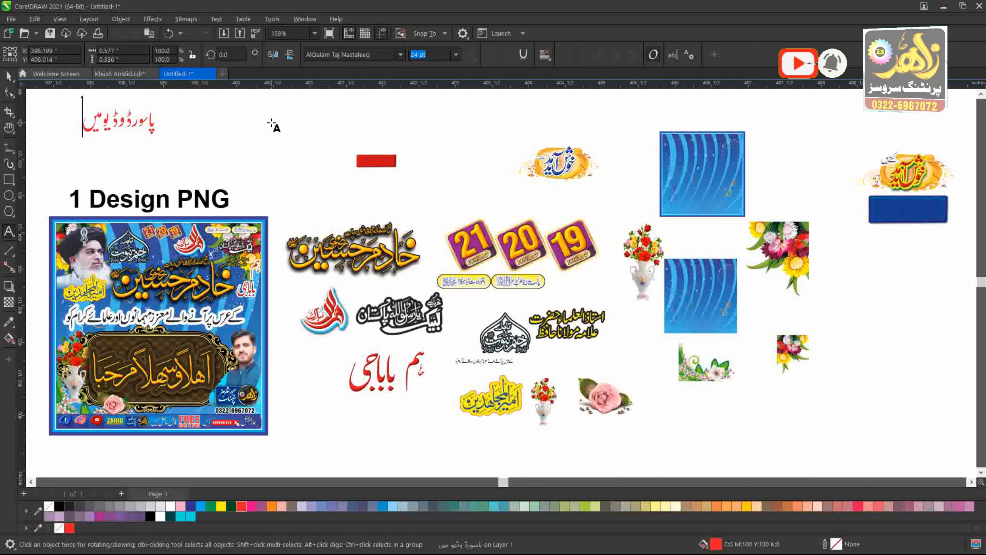
{"action": "type", "text": " ہے انتظار در"}
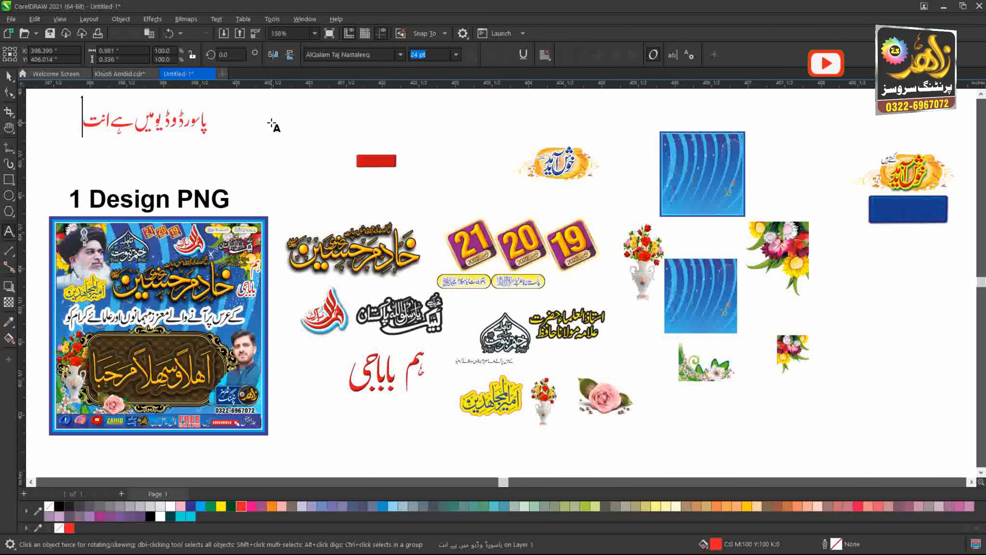
{"action": "key", "text": "BackSpace"}
{"action": "key", "text": "BackSpace"}
{"action": "type", "text": "ف"}
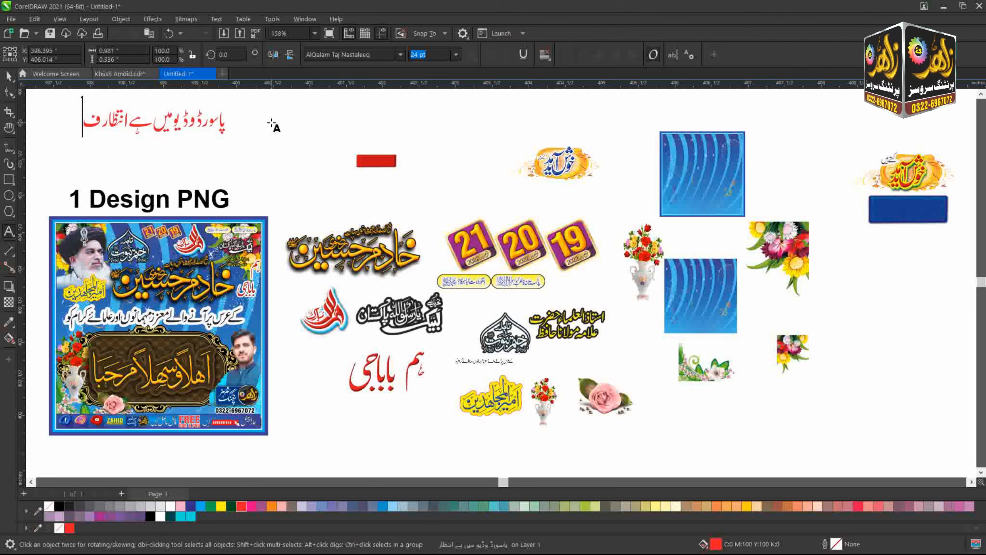
{"action": "type", "text": "رمائیں"}
{"action": "key", "text": "ctrl+space"}
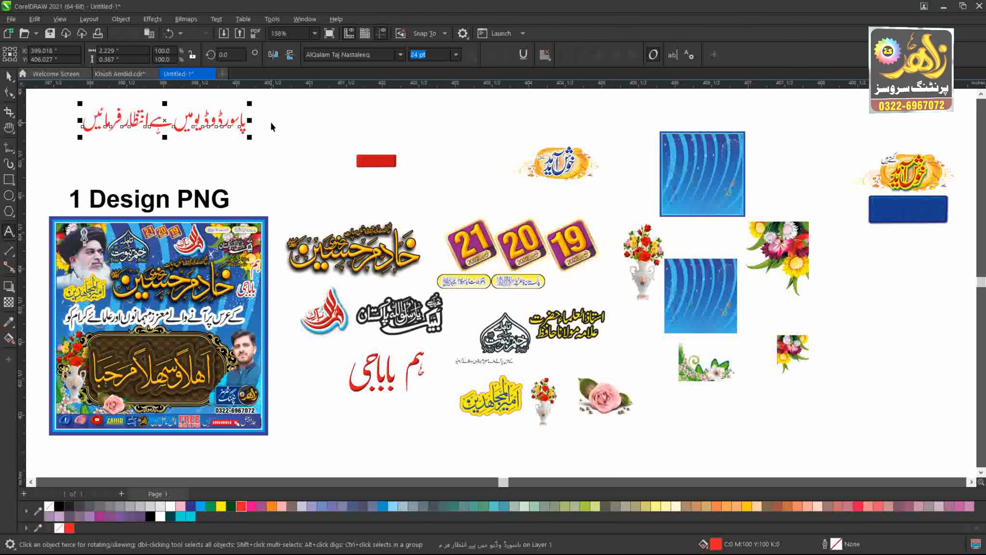
Select the red Urdu note above the poster and cut it.
{"action": "key", "text": "ctrl+a"}
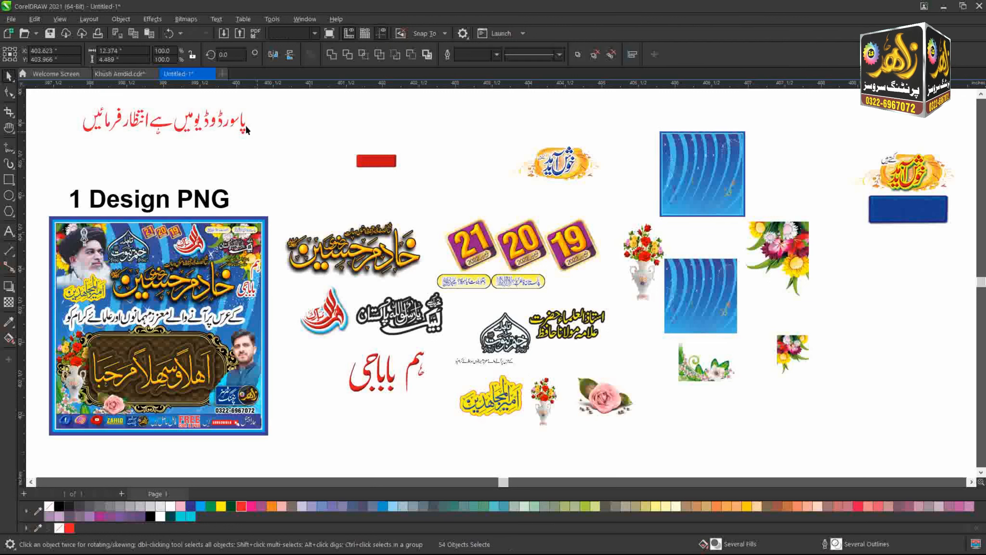
{"action": "left_click", "coordinate": [239, 128]}
{"action": "left_click", "coordinate": [230, 127]}
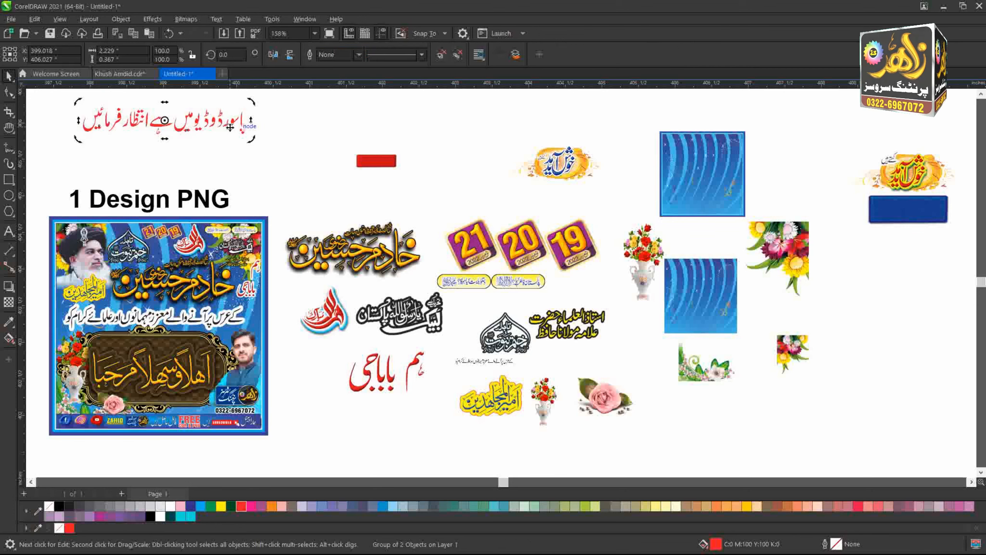
{"action": "key", "text": "ctrl+x"}
Switch to the Khush Amdid.cdr document and recolor the black Urdu line across the middle of the first poster purplish pink.
{"action": "left_click", "coordinate": [125, 74]}
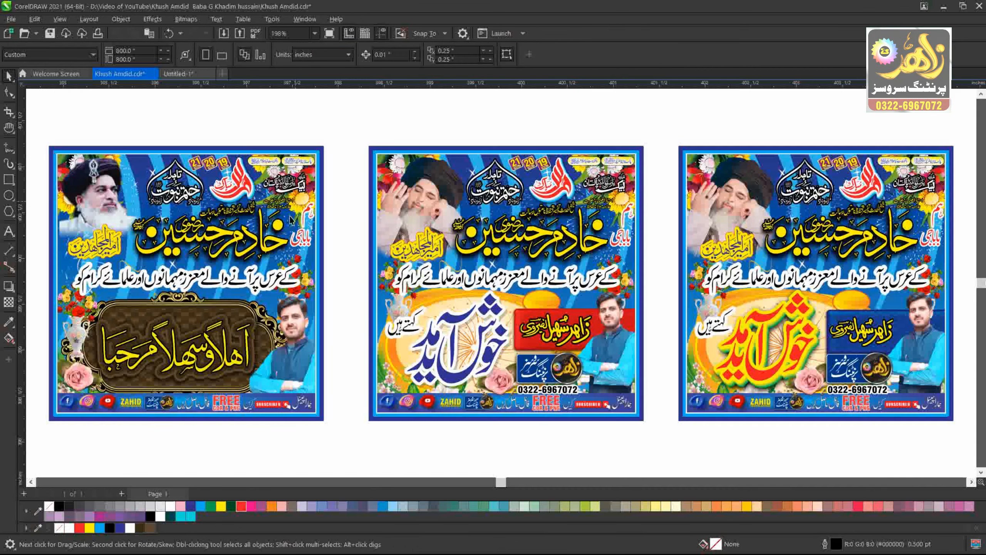
{"action": "left_click", "coordinate": [291, 220]}
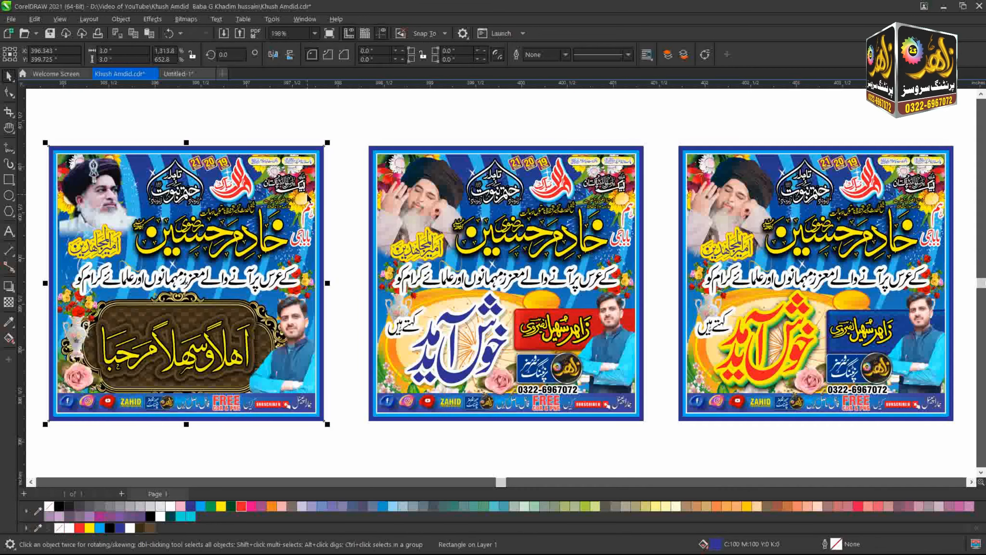
{"action": "left_click", "coordinate": [304, 211]}
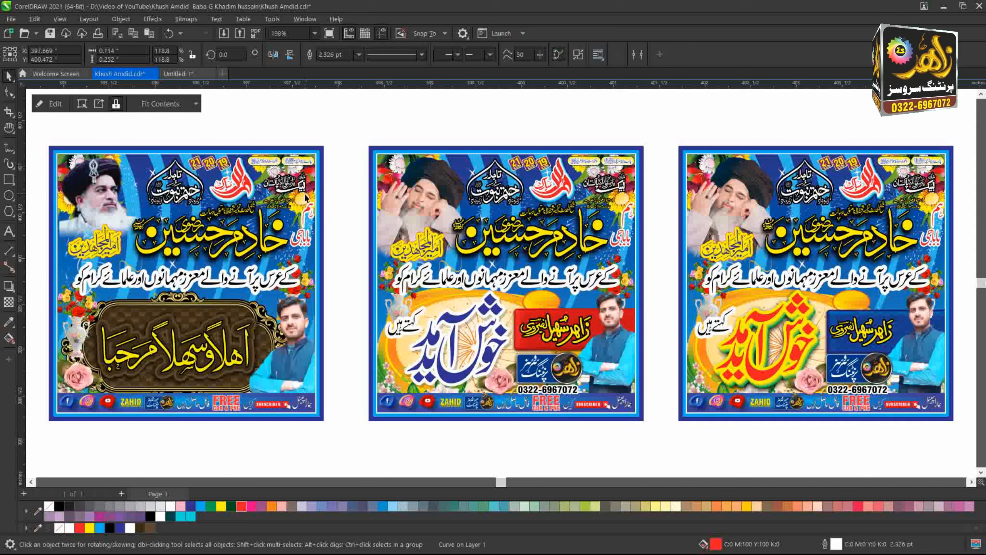
{"action": "left_click", "coordinate": [301, 189]}
{"action": "key", "text": "shift+F2"}
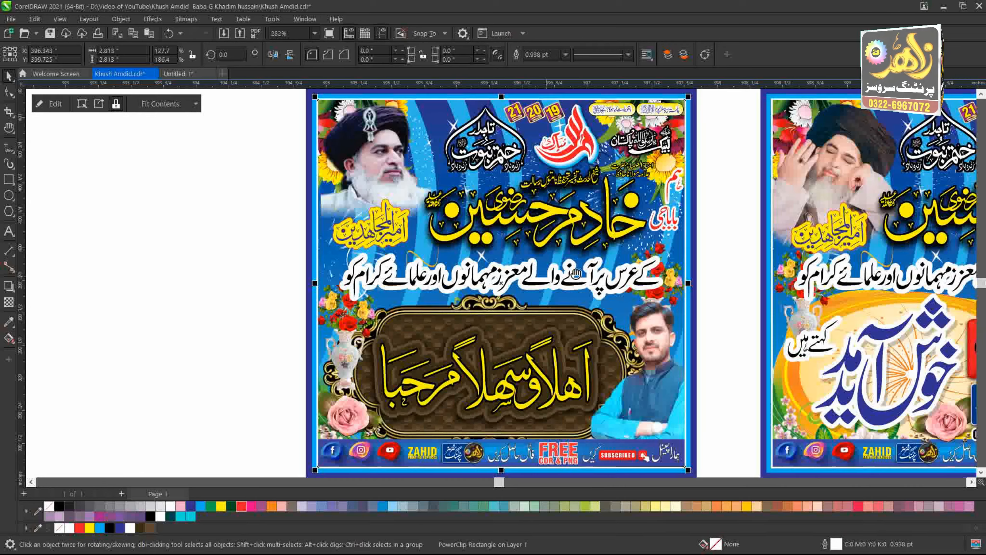
{"action": "key", "text": "h"}
{"action": "left_click_drag", "start_coordinate": [576, 274], "coordinate": [399, 282]}
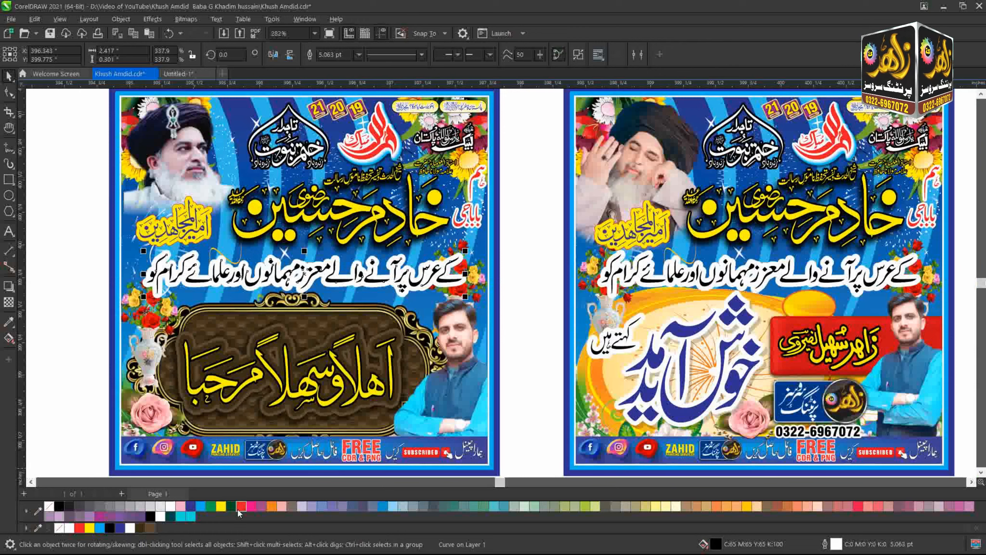
{"action": "left_click", "coordinate": [252, 506]}
{"action": "left_click", "coordinate": [262, 506]}
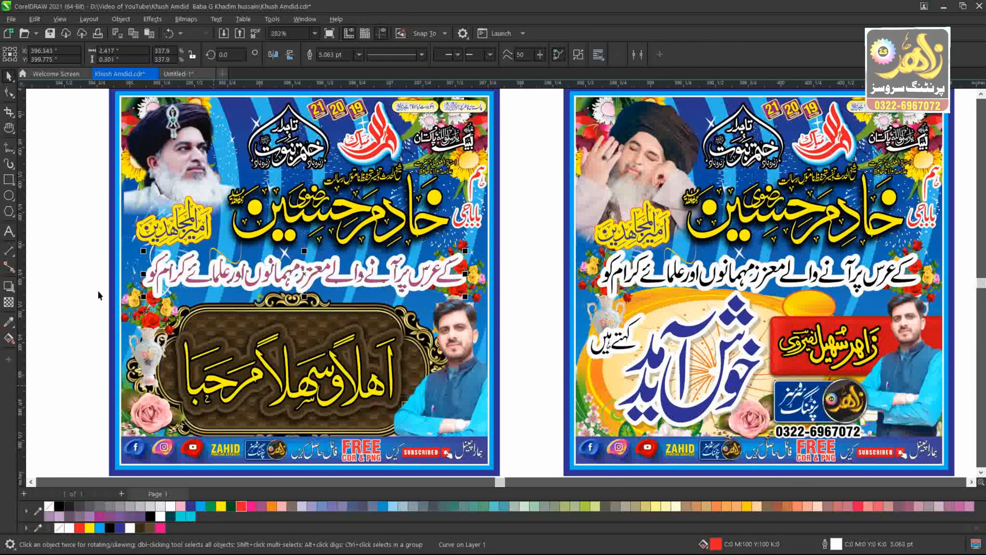
Try a yellow fill and a black outline on the red lettering inside the first poster's PowerClip frame, and undo these changes.
{"action": "left_click", "coordinate": [413, 234]}
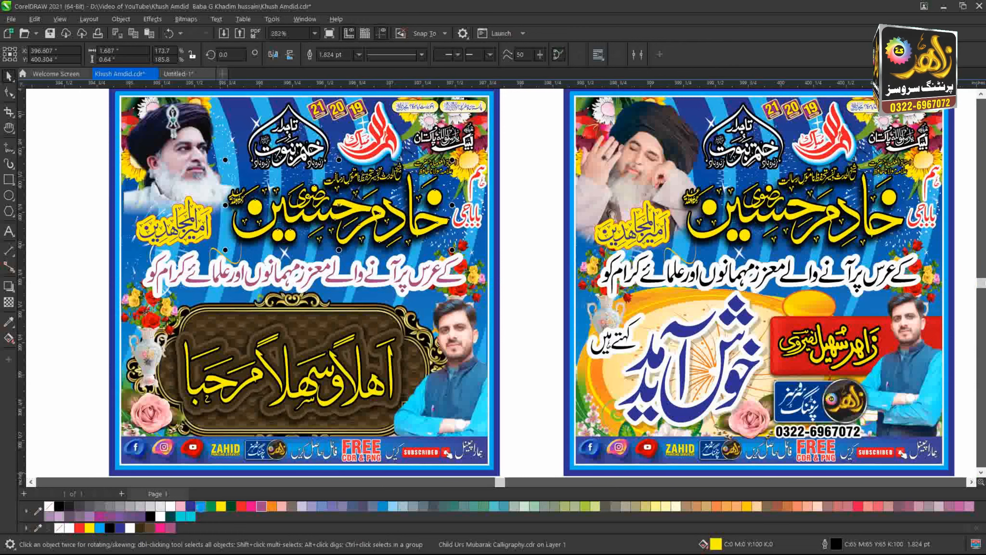
{"action": "left_click", "coordinate": [380, 150]}
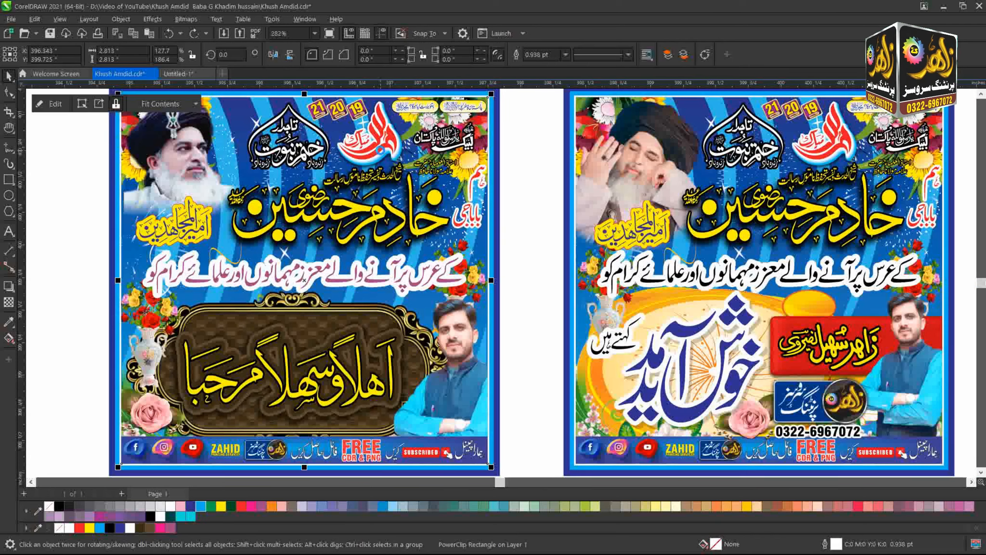
{"action": "double_click", "coordinate": [380, 150]}
{"action": "left_click", "coordinate": [381, 151]}
{"action": "left_click", "coordinate": [381, 151], "text": "ctrl"}
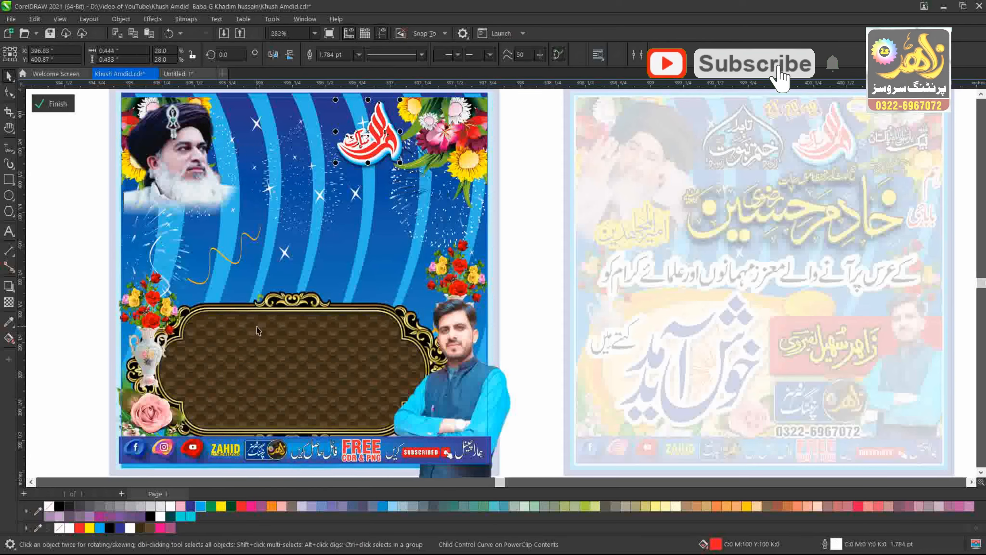
{"action": "left_click", "coordinate": [220, 507]}
{"action": "right_click", "coordinate": [60, 505]}
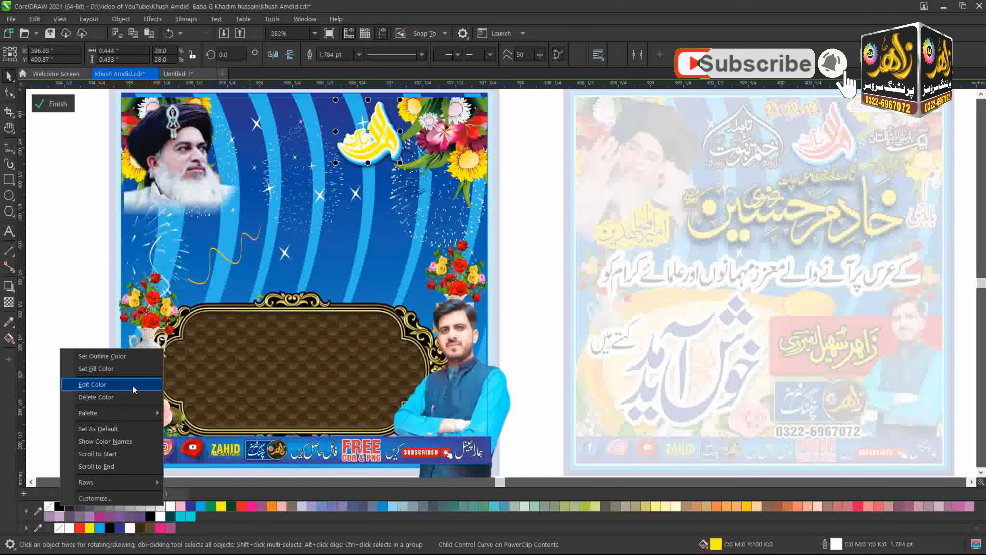
{"action": "left_click", "coordinate": [120, 358]}
{"action": "key", "text": "ctrl+z"}
{"action": "key", "text": "ctrl+z"}
{"action": "key", "text": "ctrl+z"}
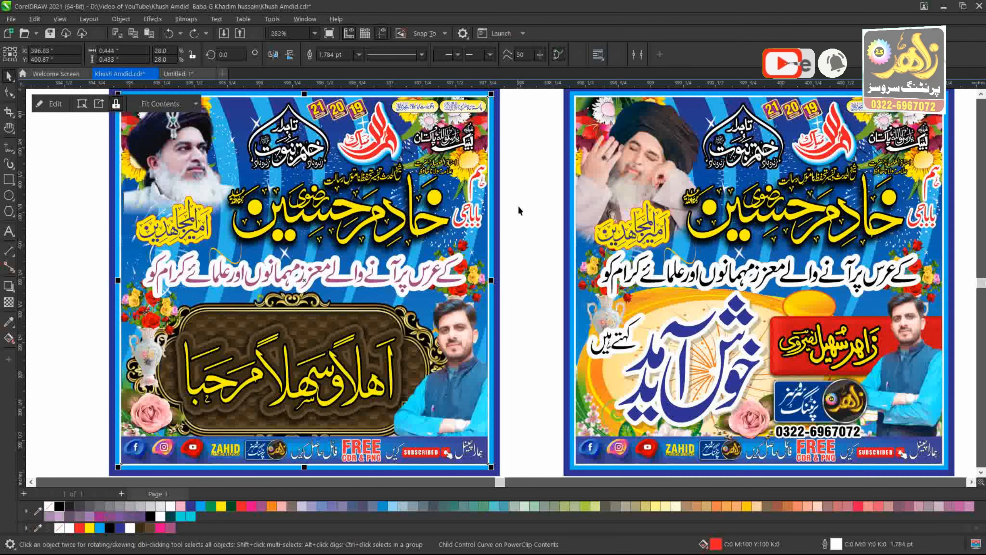
Try a magenta fill on the blue Khush Amdid lettering of the second poster and undo it.
{"action": "left_click", "coordinate": [518, 207]}
{"action": "left_click", "coordinate": [269, 157]}
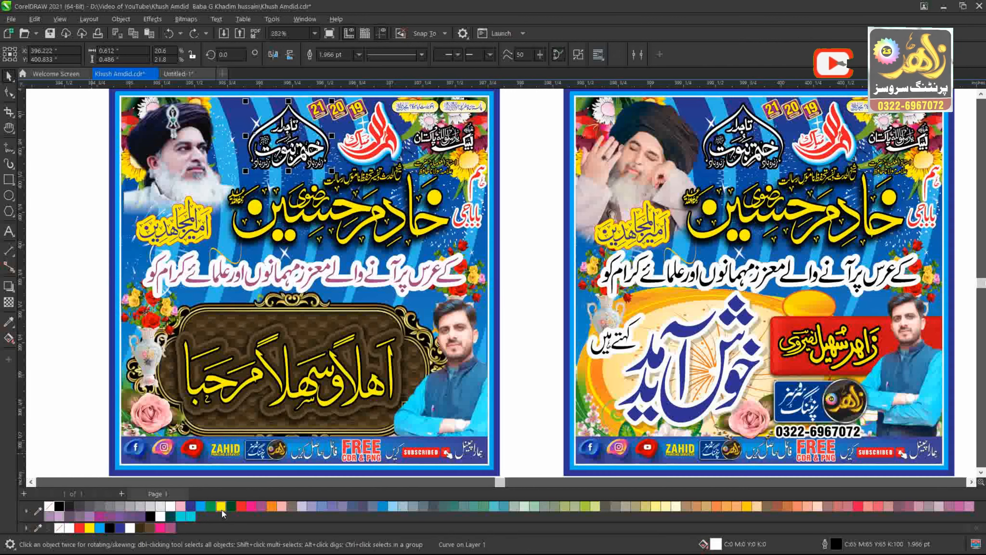
{"action": "left_click", "coordinate": [762, 226], "text": "ctrl"}
{"action": "left_click", "coordinate": [734, 375], "text": "ctrl"}
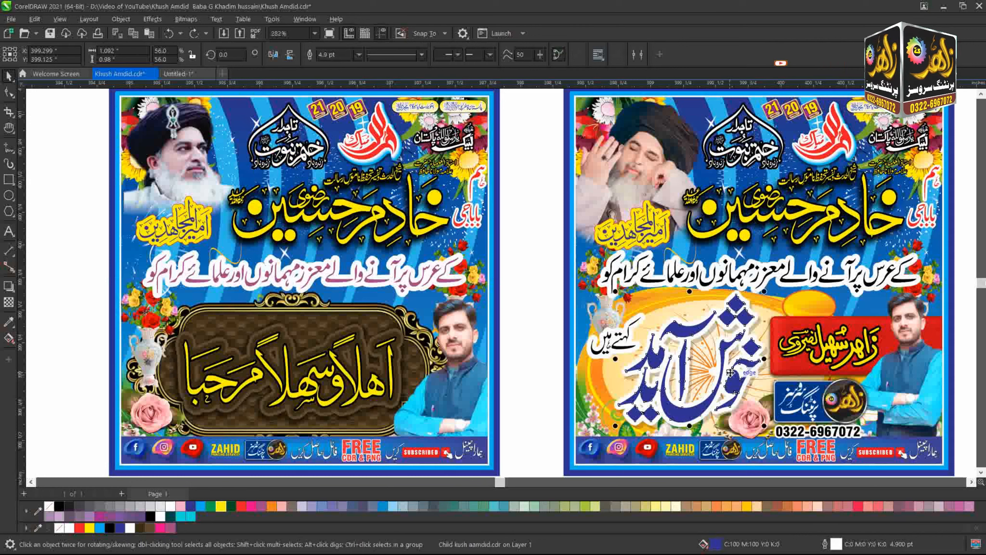
{"action": "left_click", "coordinate": [734, 375], "text": "ctrl"}
{"action": "left_click", "coordinate": [251, 506]}
{"action": "key", "text": "ctrl+z"}
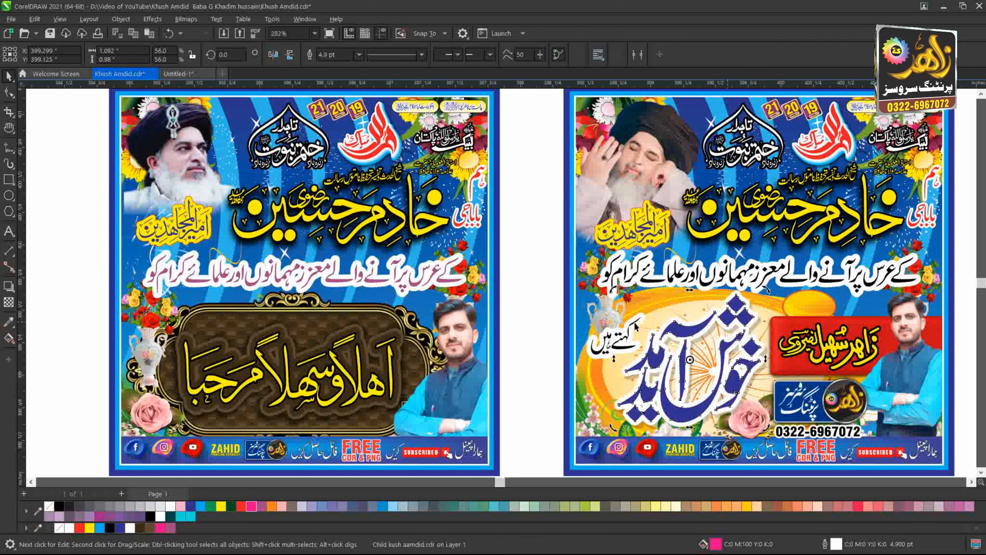
Try a red fill on the second poster's black Urdu line and its large yellow name calligraphy, and undo it.
{"action": "left_click", "coordinate": [681, 255]}
{"action": "left_click", "coordinate": [241, 506]}
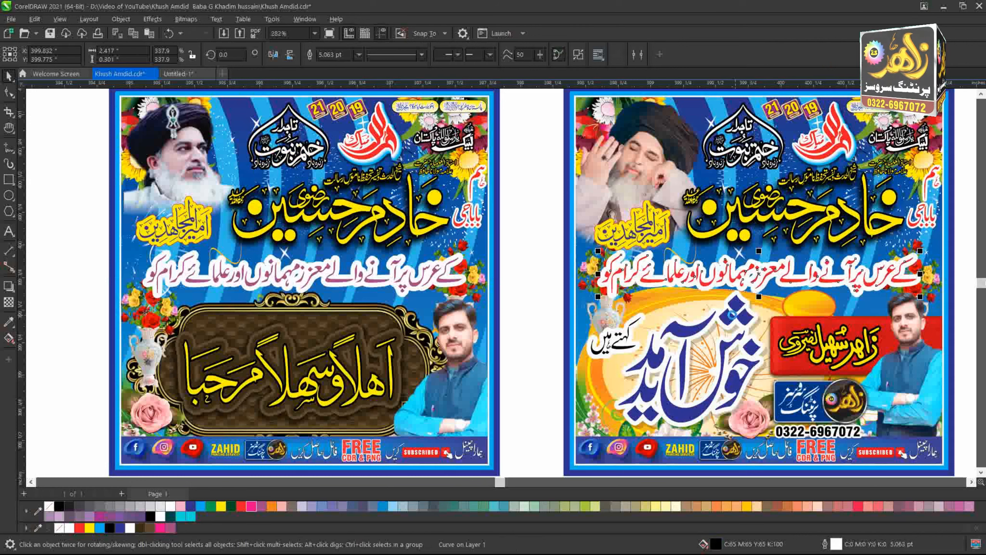
{"action": "left_click", "coordinate": [764, 217], "text": "ctrl"}
{"action": "left_click", "coordinate": [242, 506]}
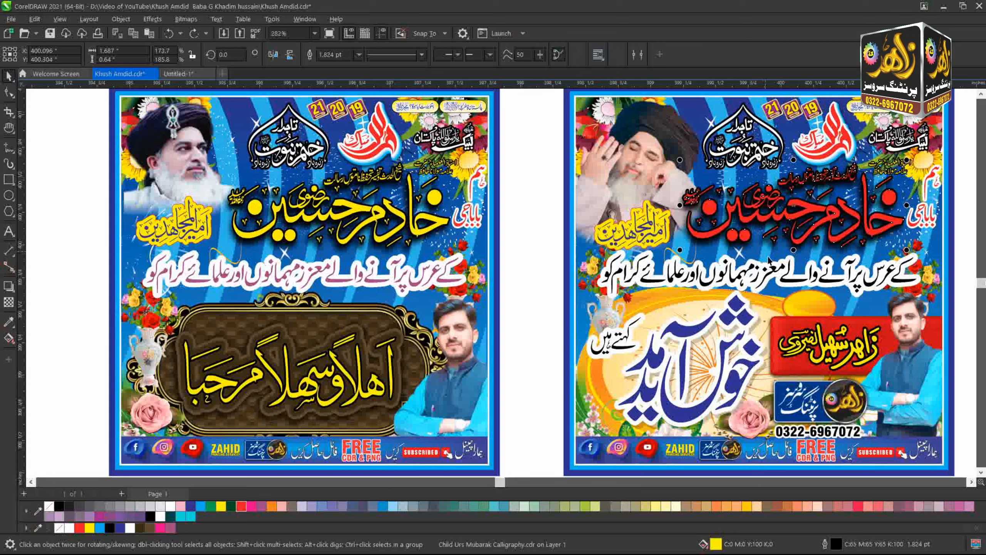
{"action": "key", "text": "ctrl+z"}
{"action": "key", "text": "Escape"}
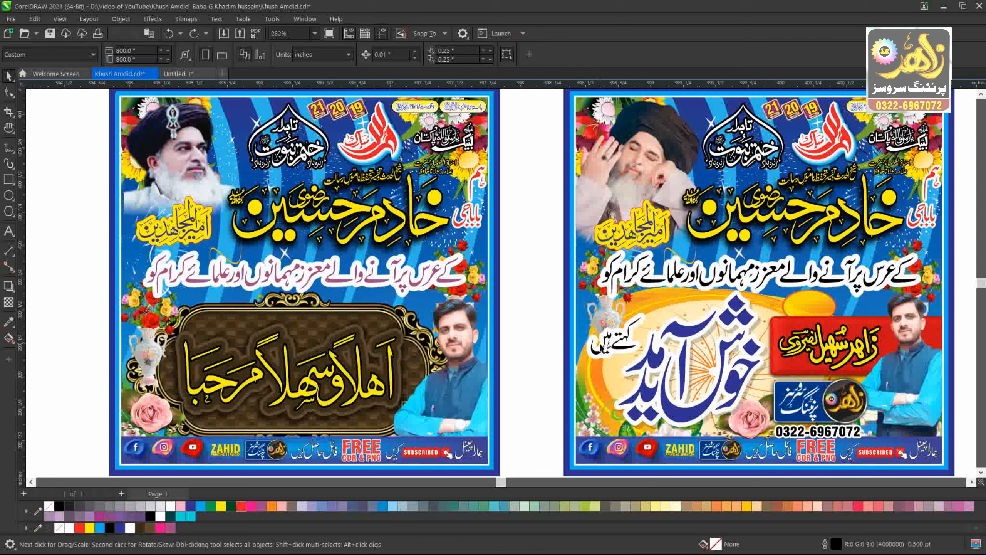
Try moving the red-yellow Khush Amdid lettering inside the third poster's PowerClip frame and undo the move.
{"action": "scroll", "coordinate": [599, 343], "scroll_direction": "down", "scroll_amount": 2}
{"action": "left_click", "coordinate": [848, 249]}
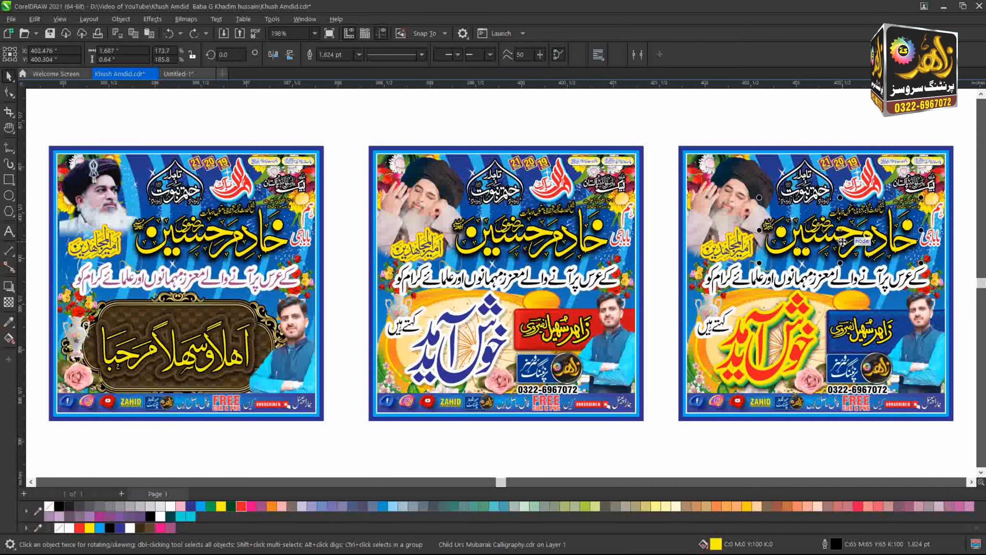
{"action": "double_click", "coordinate": [746, 356]}
{"action": "left_click", "coordinate": [747, 356]}
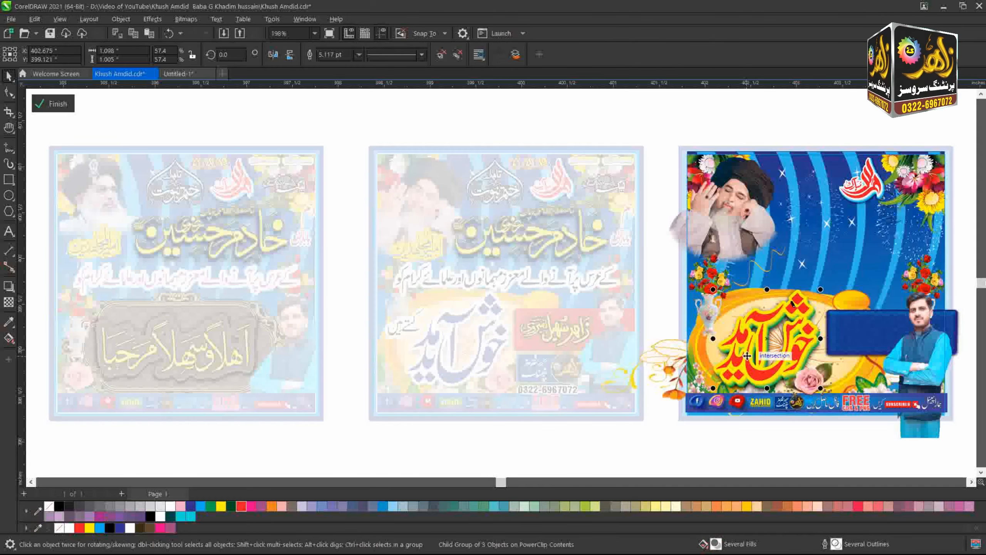
{"action": "left_click_drag", "start_coordinate": [747, 356], "coordinate": [689, 326]}
{"action": "key", "text": "ctrl+z"}
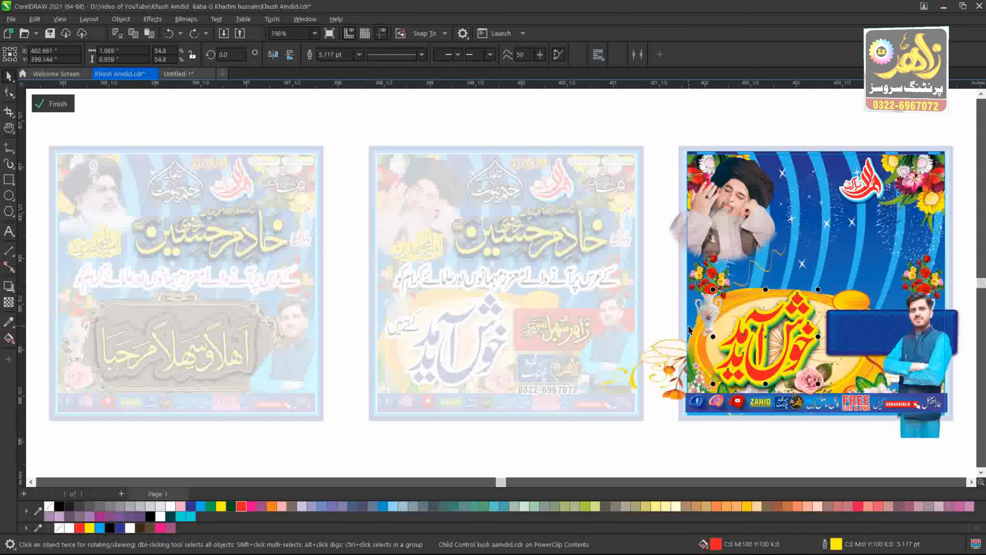
Finish editing the contents of the third poster's PowerClip frame.
{"action": "double_click", "coordinate": [584, 441]}
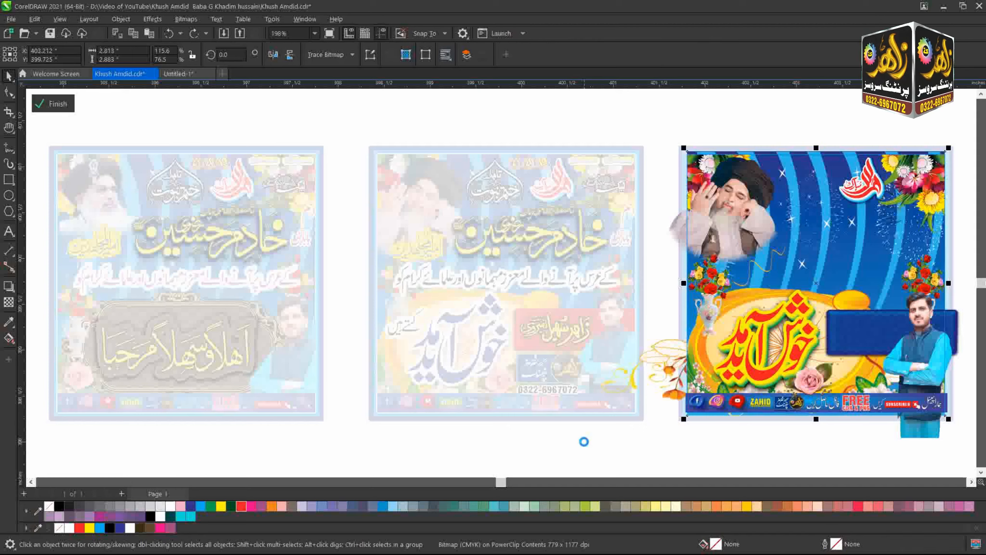
{"action": "scroll", "coordinate": [682, 205], "scroll_direction": "down", "scroll_amount": 1}
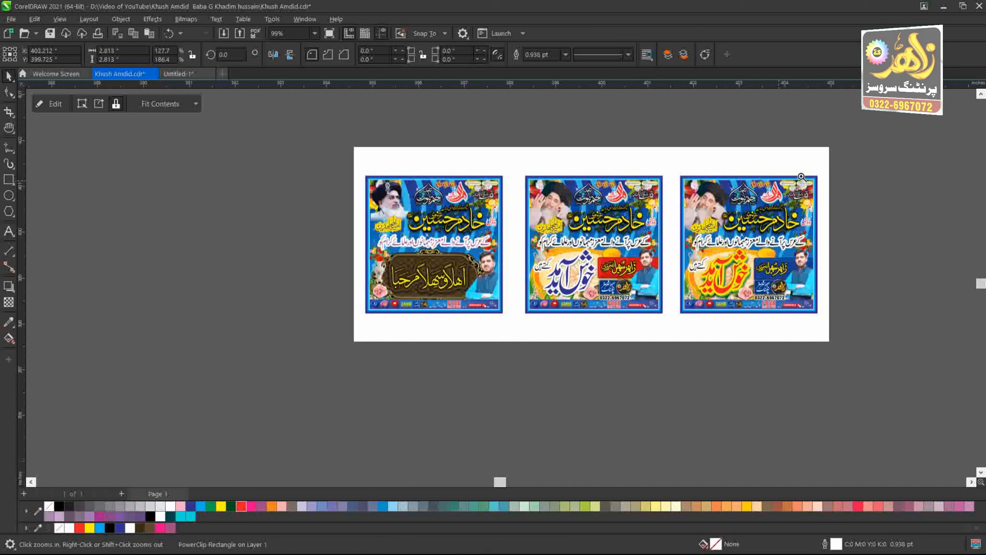
{"action": "scroll", "coordinate": [698, 168], "scroll_direction": "up", "scroll_amount": 1}
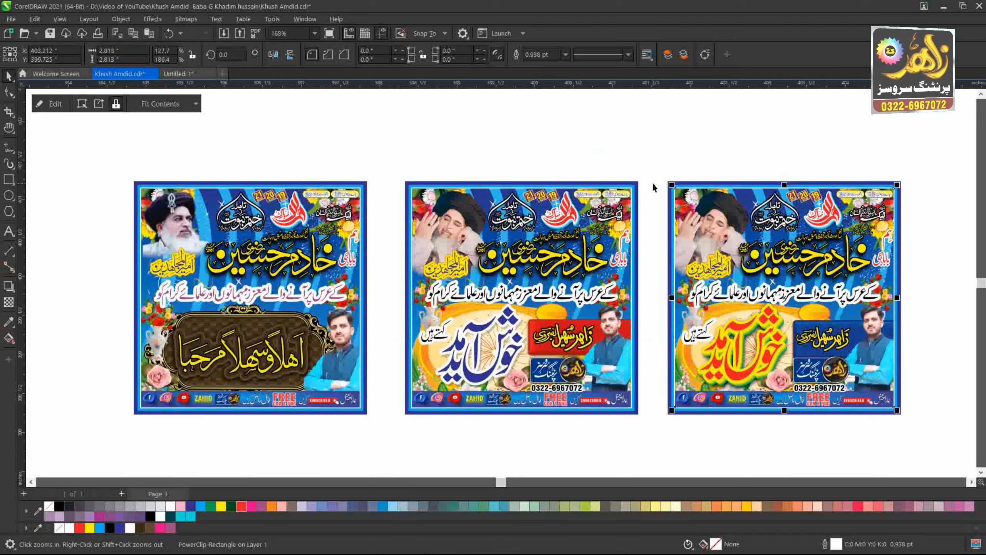
Add the bold Arial text "Free CDR" above the three posters.
{"action": "key", "text": "F8"}
{"action": "left_click", "coordinate": [397, 143]}
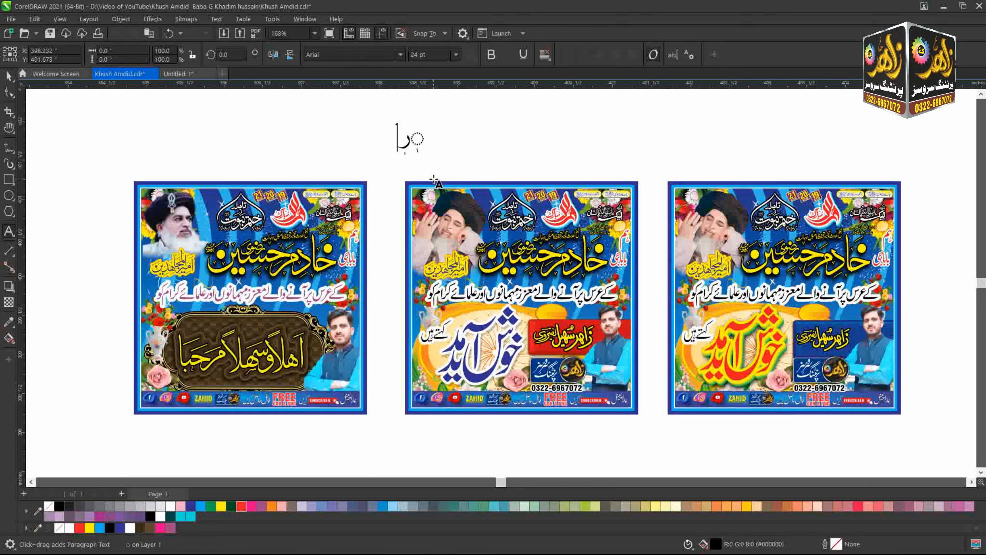
{"action": "key", "text": "ctrl+a"}
{"action": "type", "text": "Fr"}
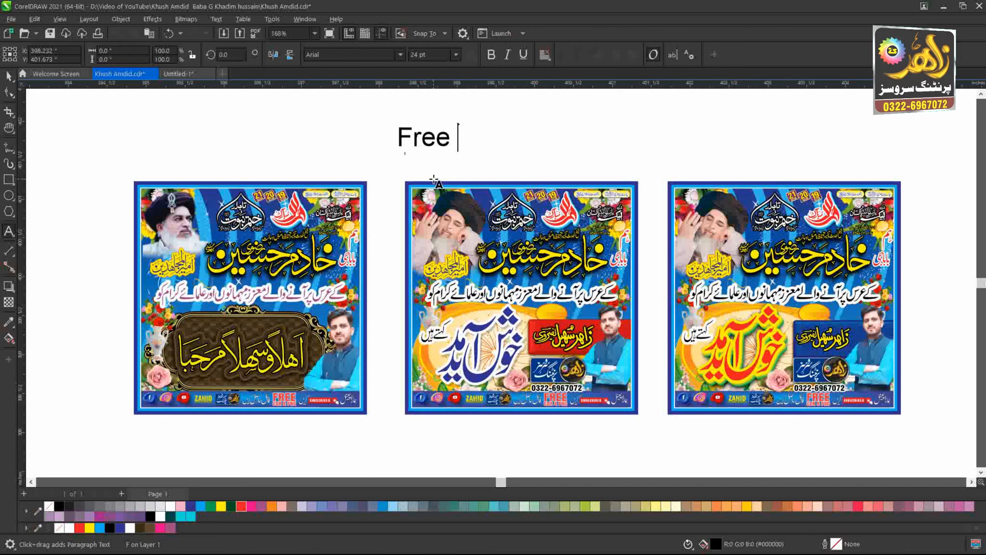
{"action": "key", "text": "ctrl+space"}
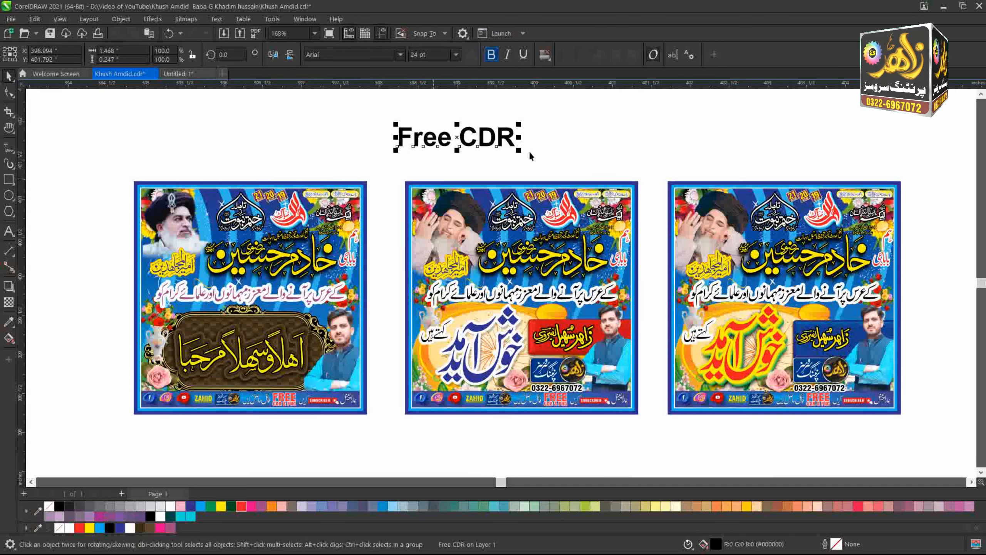
Enlarge the "Free CDR" text to about 45 pt and place it above the first poster.
{"action": "left_click_drag", "start_coordinate": [520, 150], "coordinate": [566, 161]}
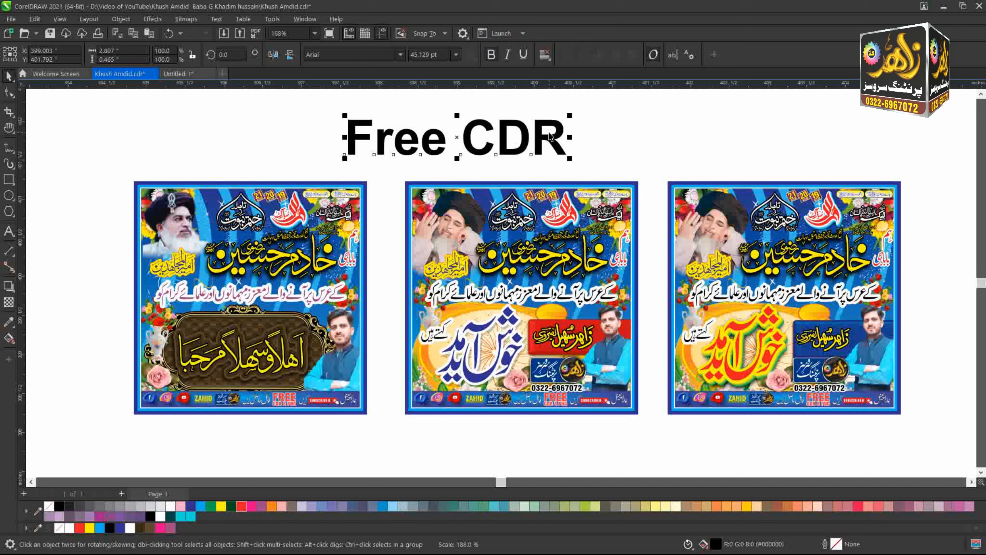
{"action": "key", "text": "Escape"}
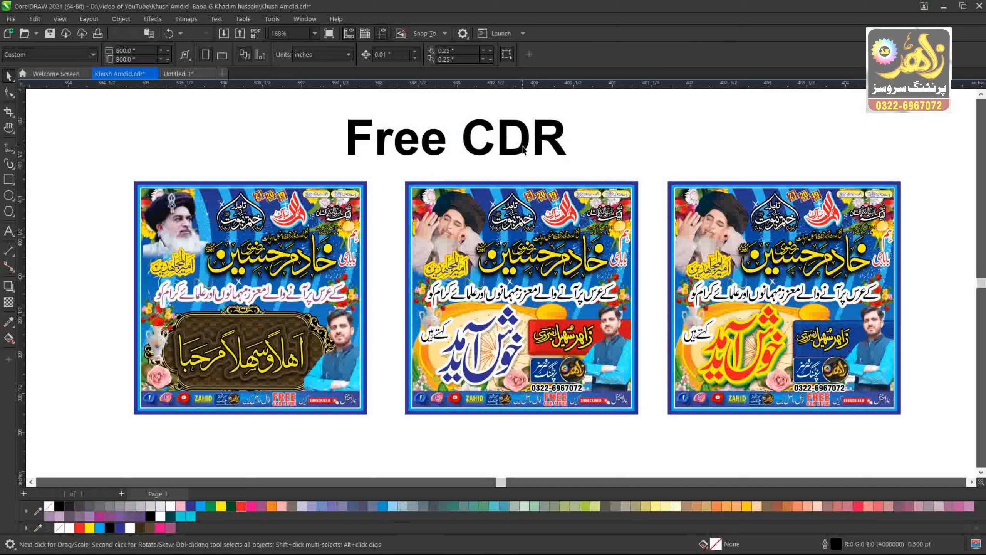
{"action": "left_click_drag", "start_coordinate": [524, 149], "coordinate": [335, 149]}
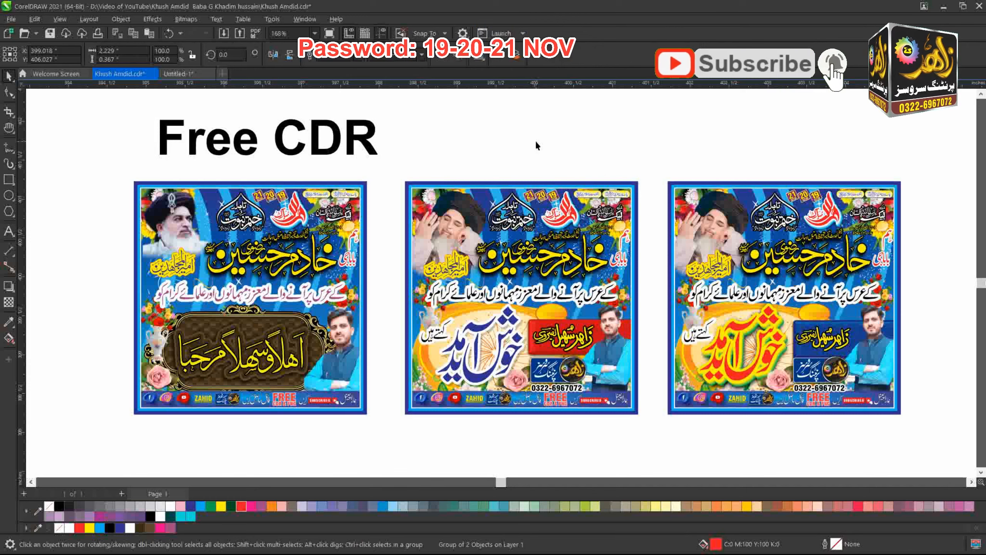
Bring the red Urdu password note above the second and third posters and enlarge it.
{"action": "key", "text": "p"}
{"action": "left_click_drag", "start_coordinate": [552, 279], "coordinate": [671, 141]}
{"action": "left_click_drag", "start_coordinate": [743, 155], "coordinate": [791, 170]}
{"action": "key", "text": "Escape"}
{"action": "scroll", "coordinate": [621, 156], "scroll_direction": "up", "scroll_amount": 1}
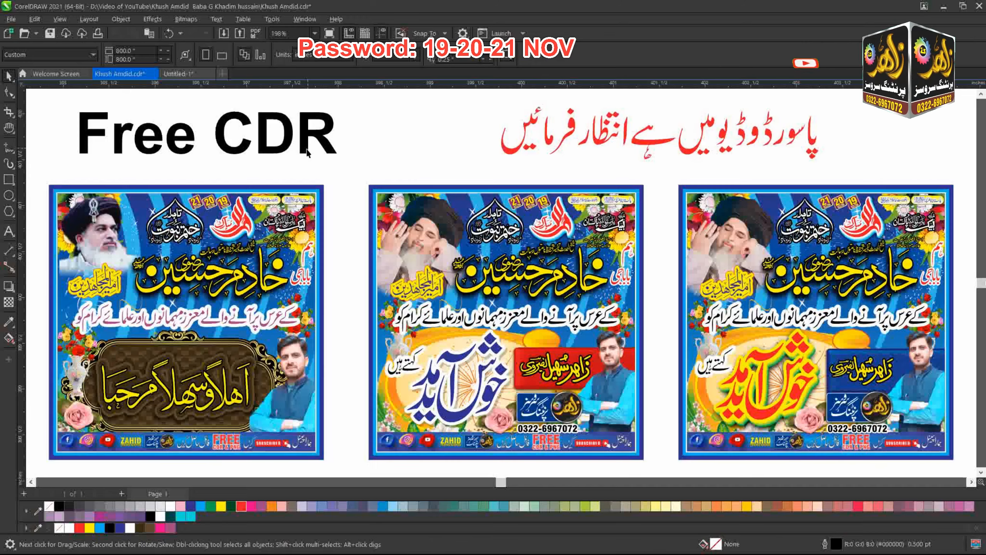
Shift the red Urdu note right so that most of it sits above the third poster.
{"action": "left_click", "coordinate": [337, 153]}
{"action": "key", "text": "F3"}
{"action": "key", "text": "F3"}
{"action": "key", "text": "F2"}
{"action": "left_click_drag", "start_coordinate": [306, 128], "coordinate": [789, 307]}
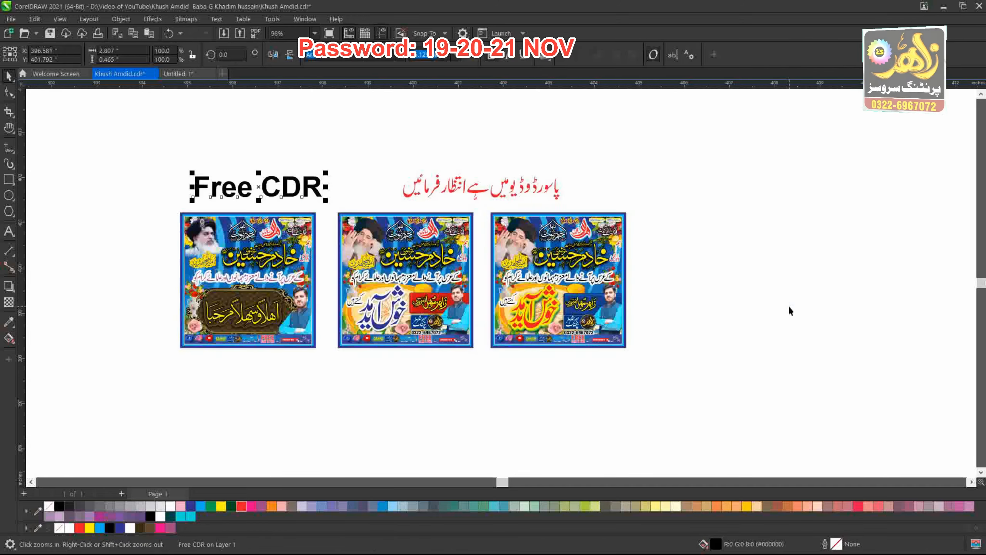
{"action": "key", "text": "F4"}
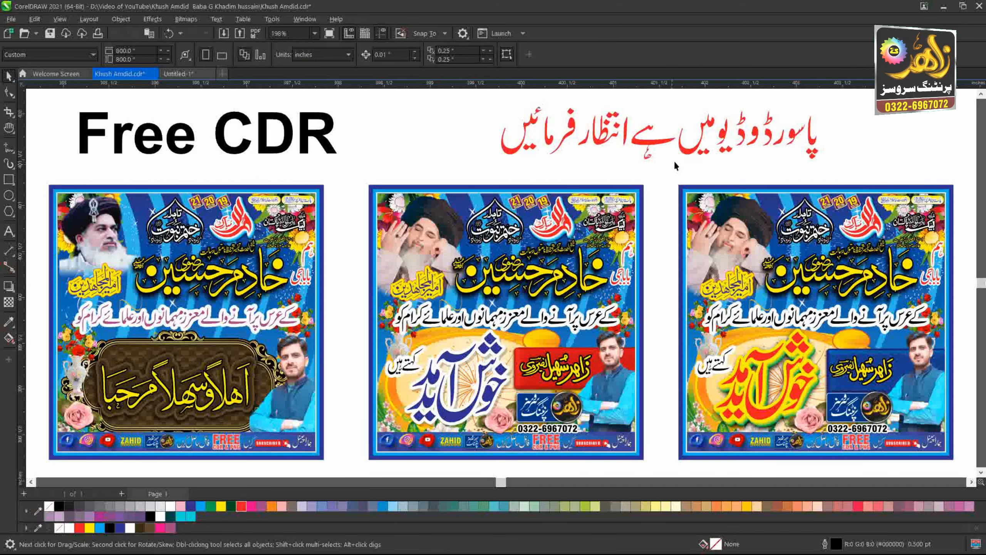
{"action": "left_click_drag", "start_coordinate": [684, 150], "coordinate": [739, 151]}
{"action": "scroll", "coordinate": [533, 164], "scroll_direction": "down", "scroll_amount": 1}
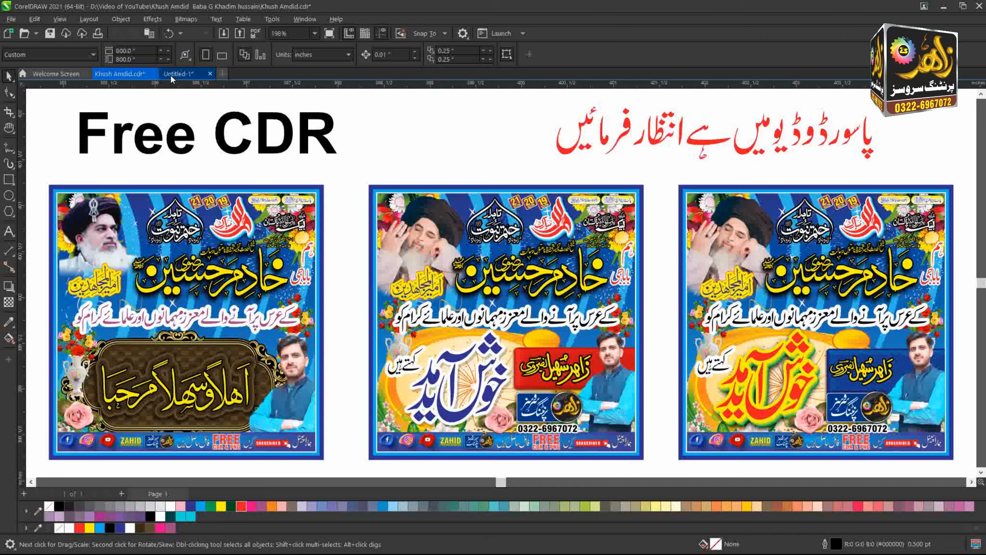
In the Untitled-1 document, enlarge the red rounded bar and move it down above the large golden calligraphy.
{"action": "left_click", "coordinate": [170, 74]}
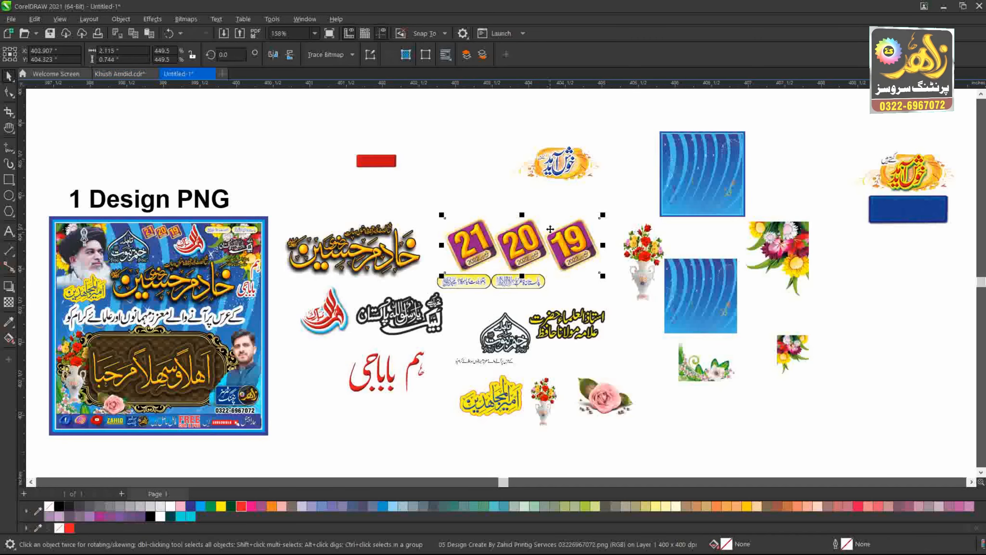
{"action": "left_click", "coordinate": [391, 166]}
{"action": "left_click_drag", "start_coordinate": [401, 175], "coordinate": [424, 183]}
{"action": "left_click_drag", "start_coordinate": [416, 173], "coordinate": [456, 206]}
{"action": "left_click_drag", "start_coordinate": [580, 166], "coordinate": [660, 194]}
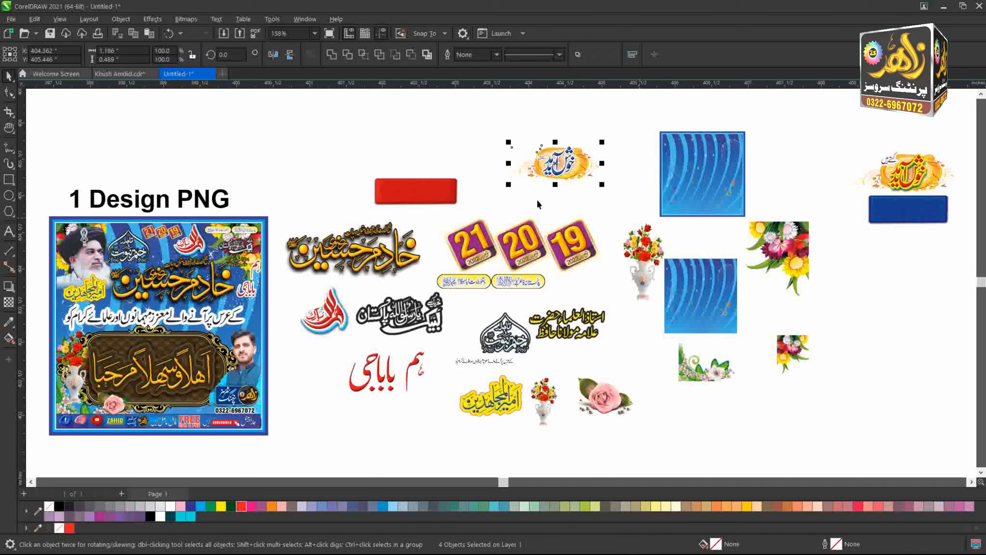
{"action": "left_click", "coordinate": [431, 193]}
Nudge the large golden calligraphy and move the two red Urdu words and the yellow calligraphy left, separating the red words.
{"action": "left_click", "coordinate": [385, 257]}
{"action": "left_click_drag", "start_coordinate": [385, 256], "coordinate": [389, 249]}
{"action": "left_click_drag", "start_coordinate": [367, 388], "coordinate": [330, 388]}
{"action": "left_click_drag", "start_coordinate": [415, 359], "coordinate": [388, 382]}
{"action": "left_click_drag", "start_coordinate": [492, 408], "coordinate": [438, 417]}
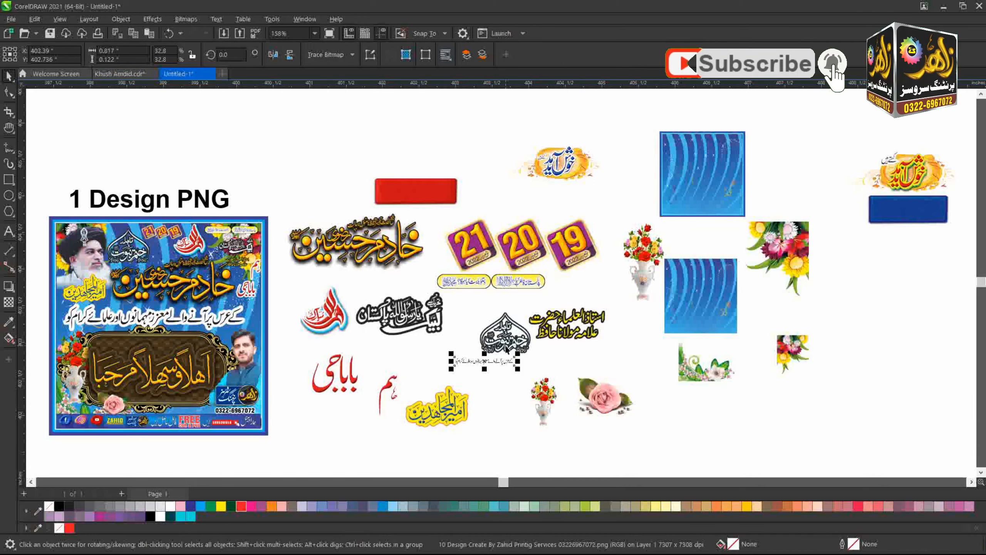
Move the dome-shaped black badge and the small Urdu line beneath it apart.
{"action": "left_click_drag", "start_coordinate": [505, 338], "coordinate": [496, 325]}
{"action": "key", "text": "F2"}
{"action": "left_click_drag", "start_coordinate": [401, 329], "coordinate": [554, 380]}
{"action": "left_click_drag", "start_coordinate": [582, 303], "coordinate": [703, 274]}
{"action": "key", "text": "F3"}
{"action": "key", "text": "F3"}
Move the large corner flower cut-out up and right, toward the blue bar.
{"action": "key", "text": "F2"}
{"action": "left_click_drag", "start_coordinate": [500, 281], "coordinate": [928, 166]}
{"action": "key", "text": "F3"}
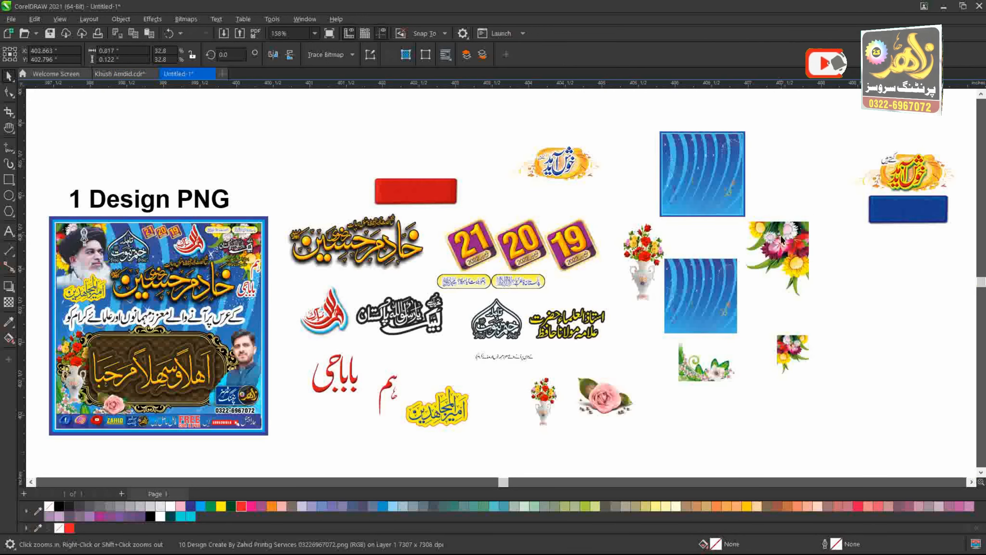
{"action": "left_click_drag", "start_coordinate": [781, 238], "coordinate": [816, 186]}
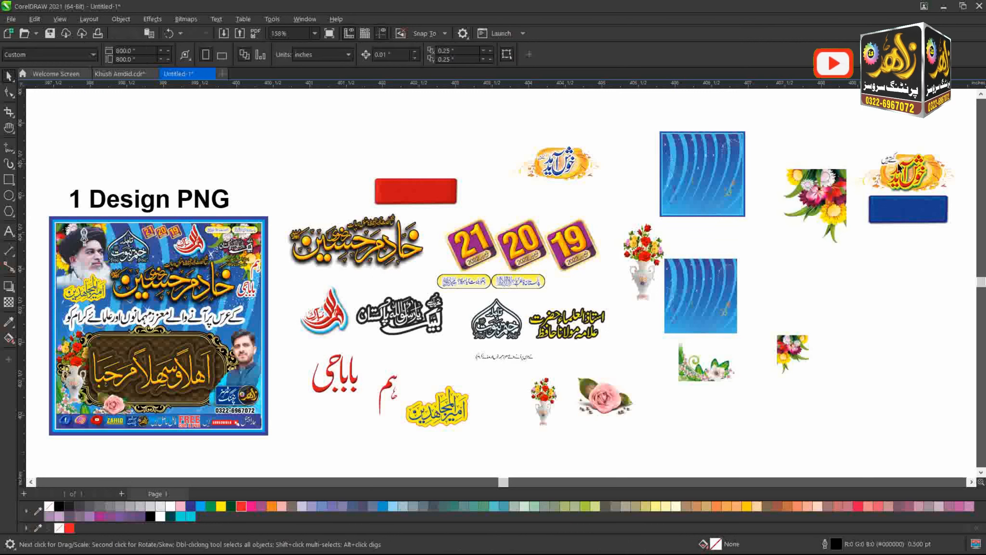
{"action": "left_click", "coordinate": [292, 330]}
Examine the strip with social media icons along the bottom of the "1 Design PNG" poster.
{"action": "key", "text": "F2"}
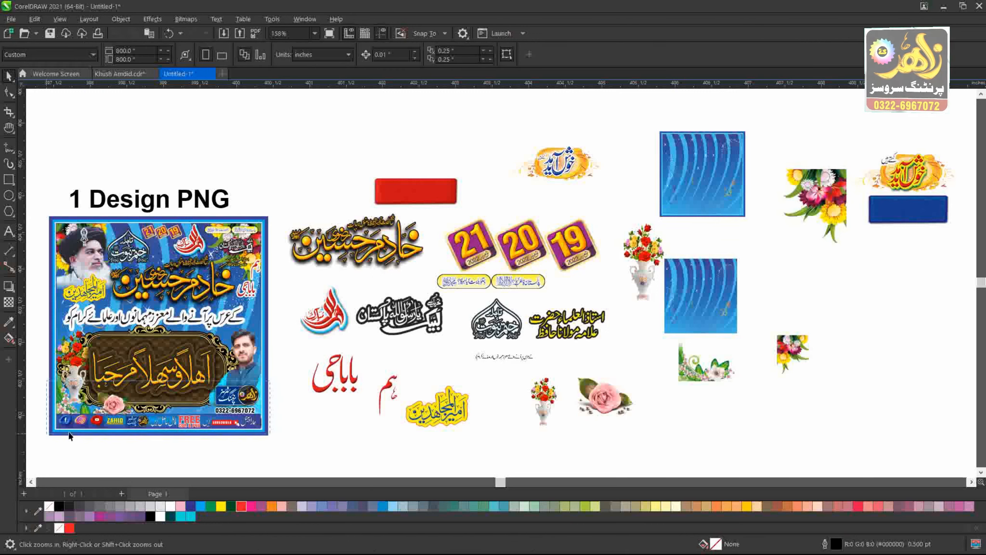
{"action": "left_click_drag", "start_coordinate": [69, 435], "coordinate": [243, 364]}
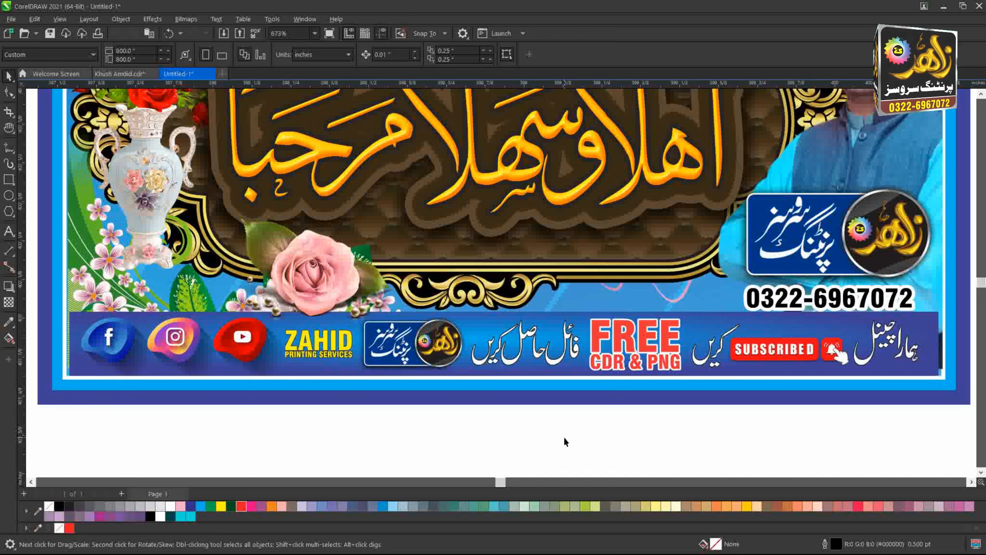
{"action": "key", "text": "F3"}
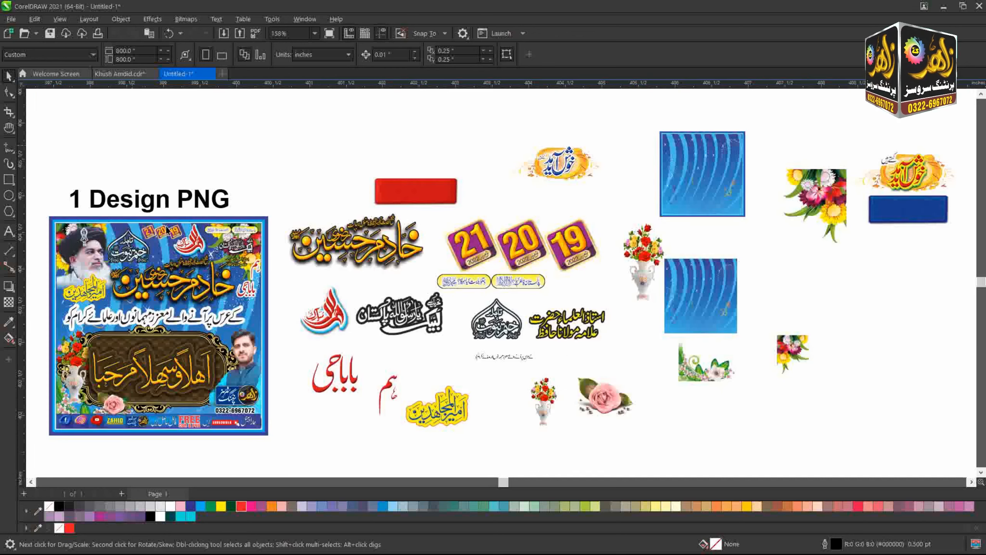
{"action": "left_click", "coordinate": [266, 224]}
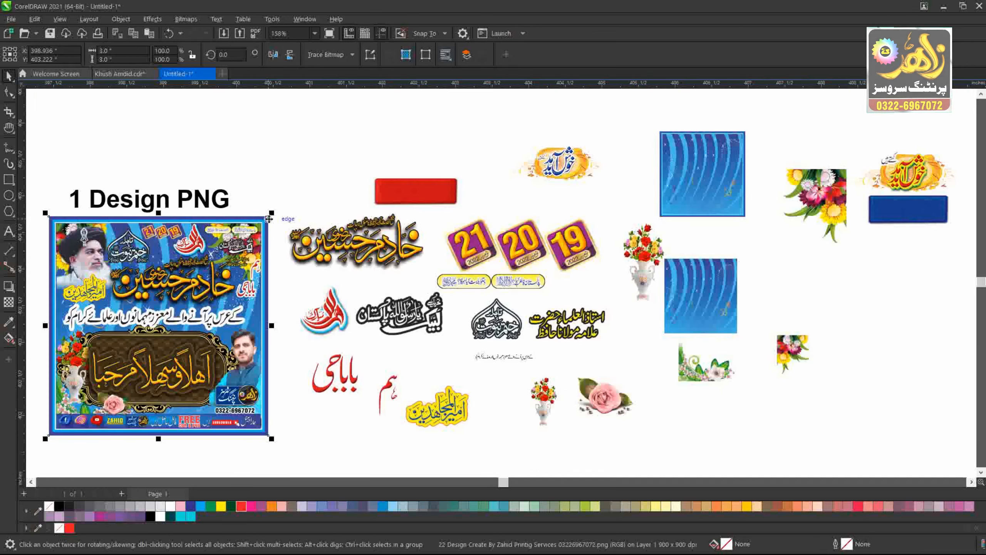
{"action": "key", "text": "shift+F2"}
Import Khush Amdid B and Khush Amdid C at 3 in square and place them side by side left of the "1 Design PNG" poster.
{"action": "scroll", "coordinate": [302, 180], "scroll_direction": "down", "scroll_amount": 1}
{"action": "left_click_drag", "start_coordinate": [320, 184], "coordinate": [679, 191]}
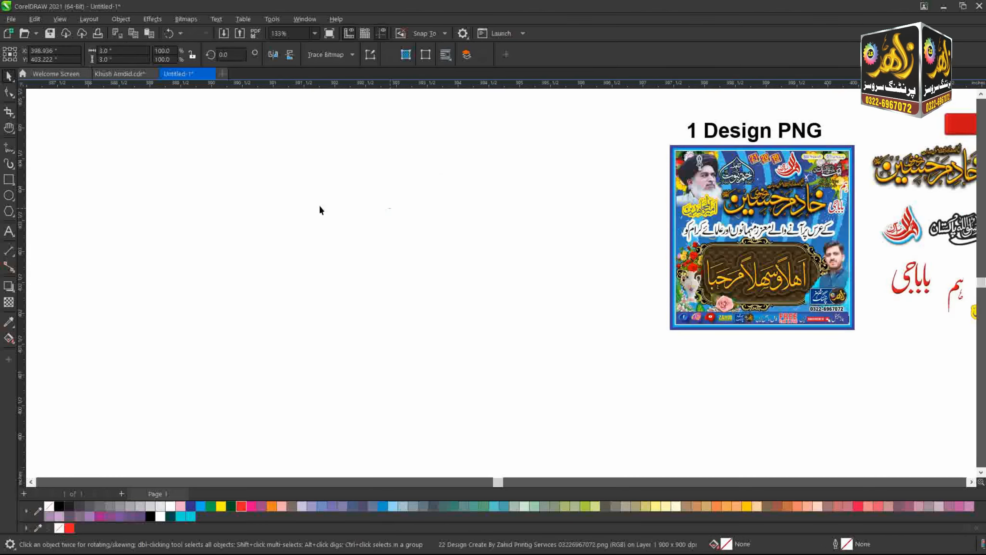
{"action": "right_click", "coordinate": [284, 201]}
{"action": "left_click", "coordinate": [313, 262]}
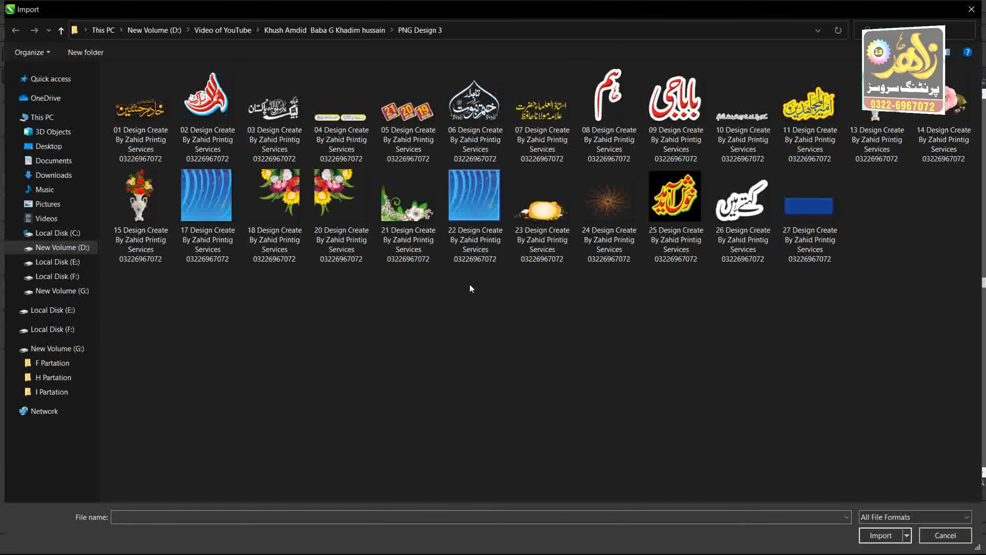
{"action": "key", "text": "BackSpace"}
{"action": "left_click", "coordinate": [538, 229]}
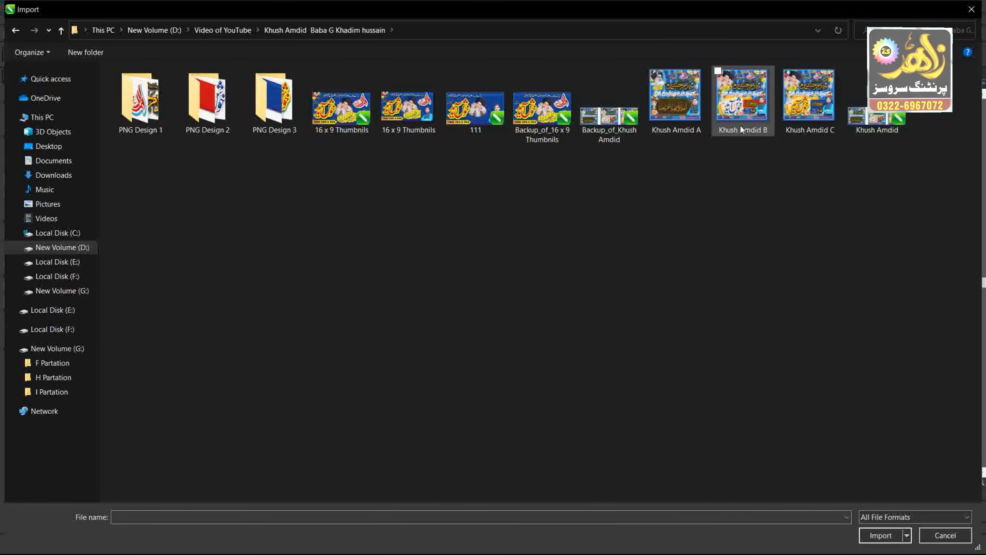
{"action": "double_click", "coordinate": [741, 126]}
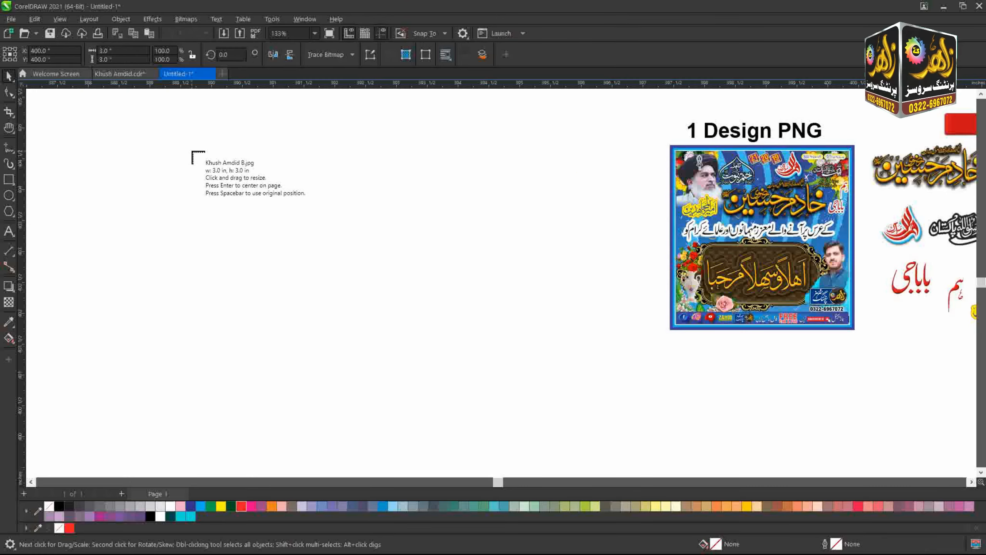
{"action": "left_click", "coordinate": [192, 152]}
{"action": "left_click", "coordinate": [384, 151]}
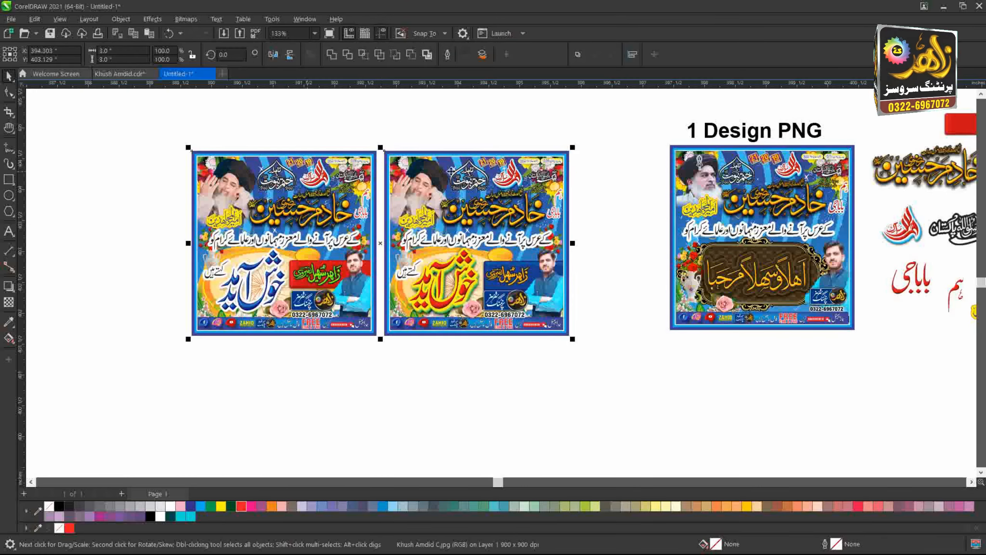
Preview the two imported posters at full-screen size and return to the drawing.
{"action": "key", "text": "shift+F2"}
{"action": "key", "text": "F9"}
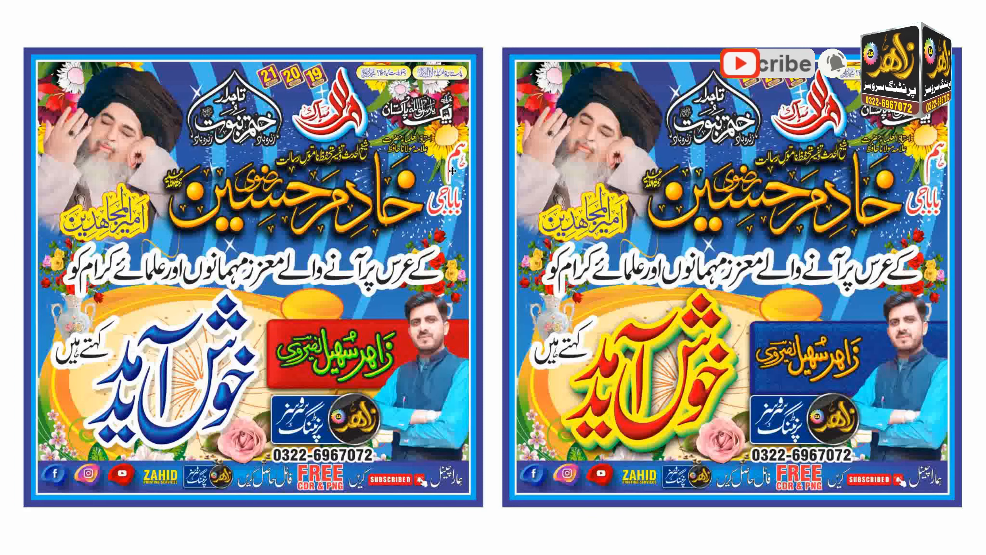
{"action": "key", "text": "Escape"}
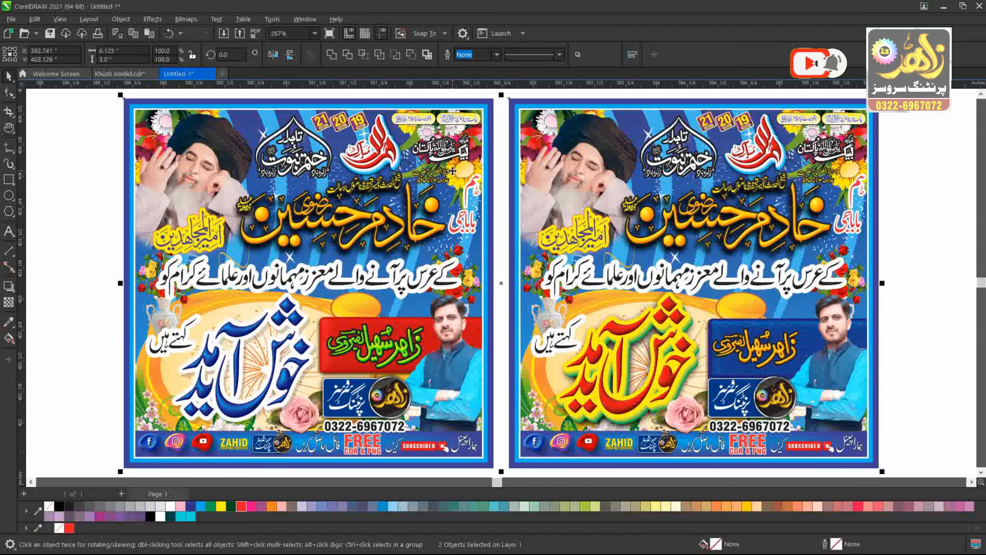